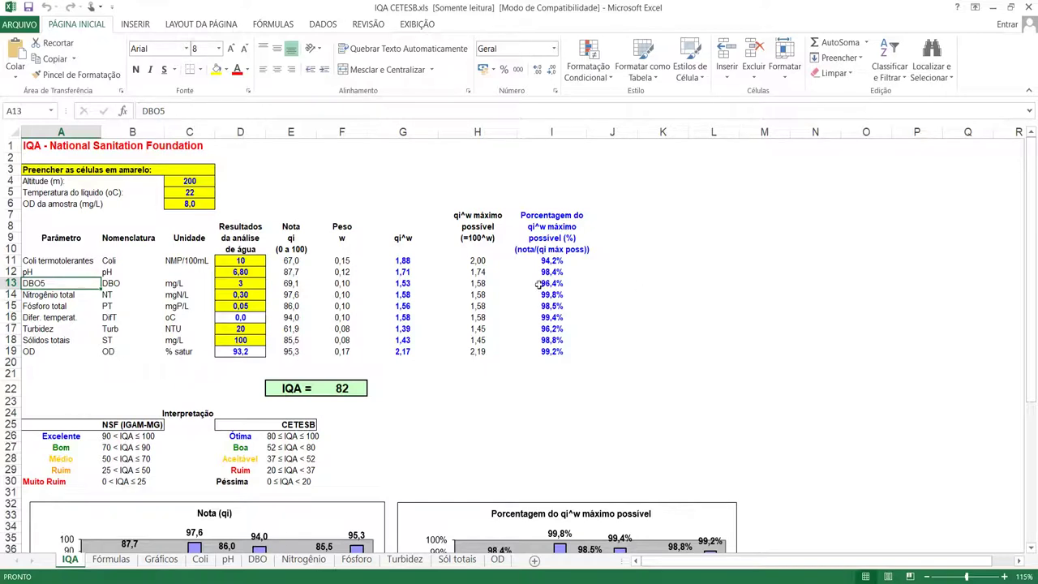
Review the IQA spreadsheet's parameters from Coli termotolerantes to OD, the yellow input cells and the IQA result with its interpretation table
click(51, 263)
click(45, 274)
click(45, 285)
click(62, 296)
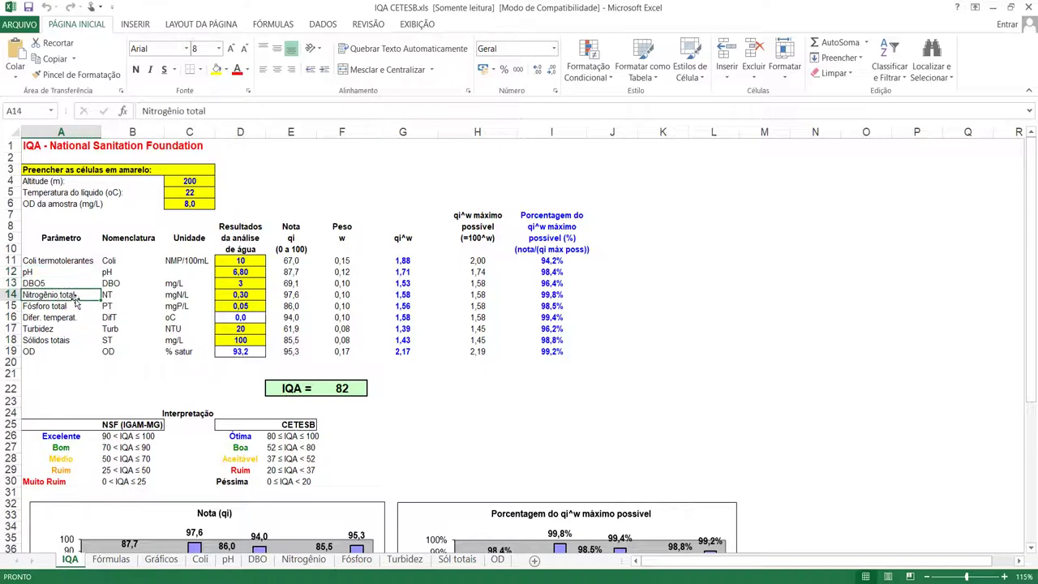
click(52, 316)
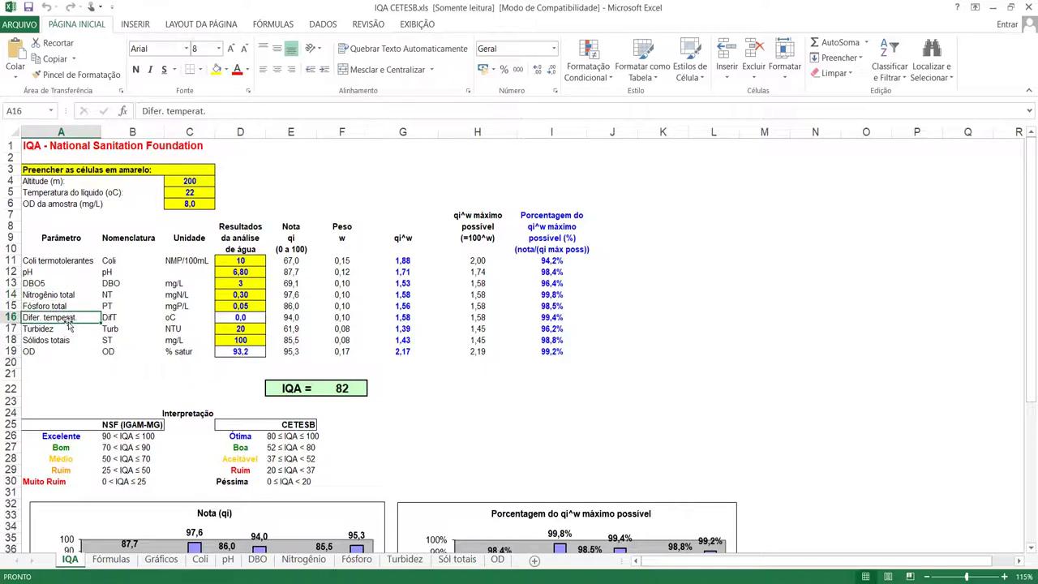
drag(58, 328, 59, 336)
click(54, 341)
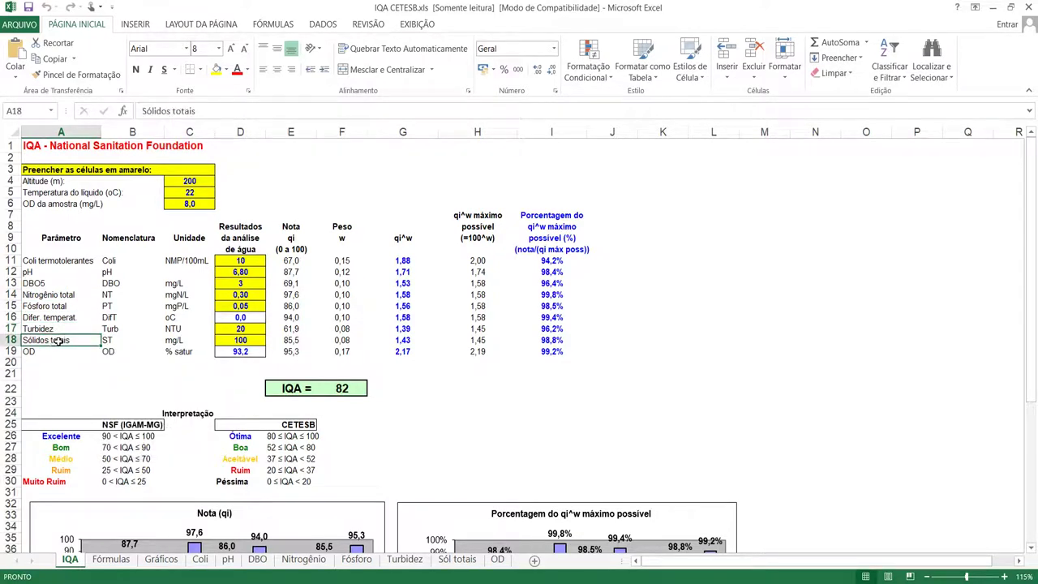
click(43, 353)
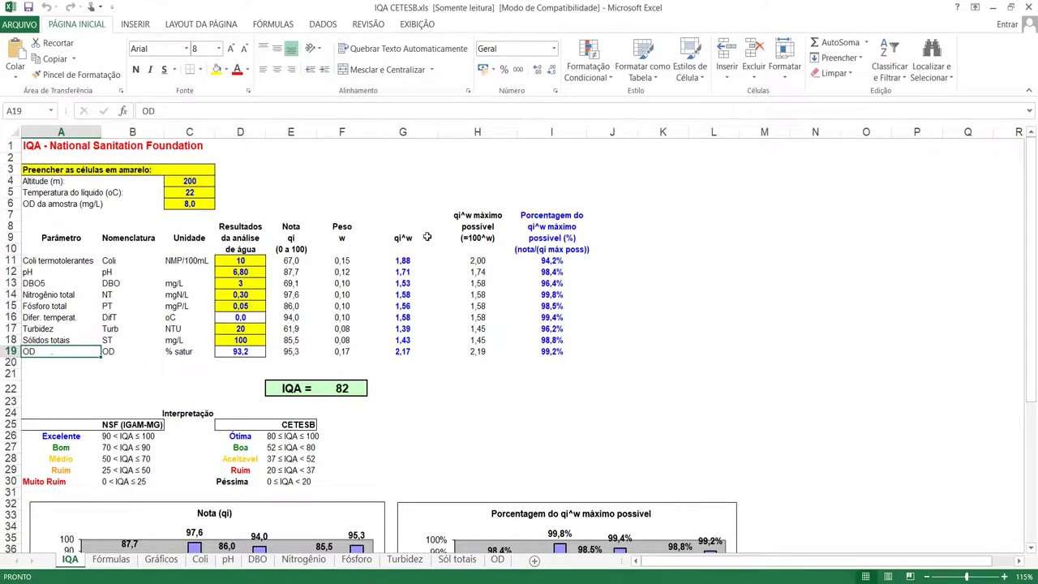
click(221, 300)
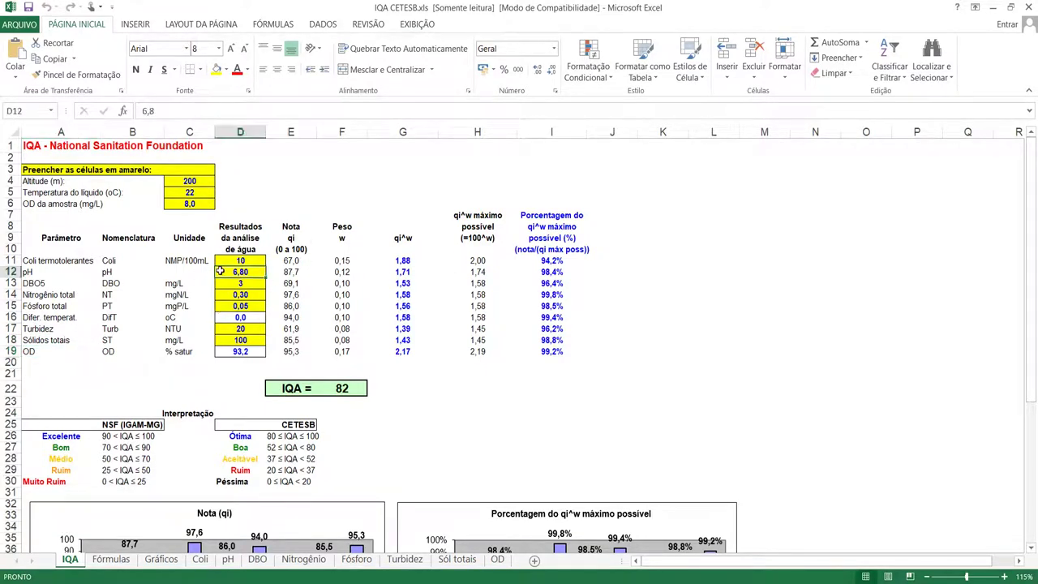
click(192, 182)
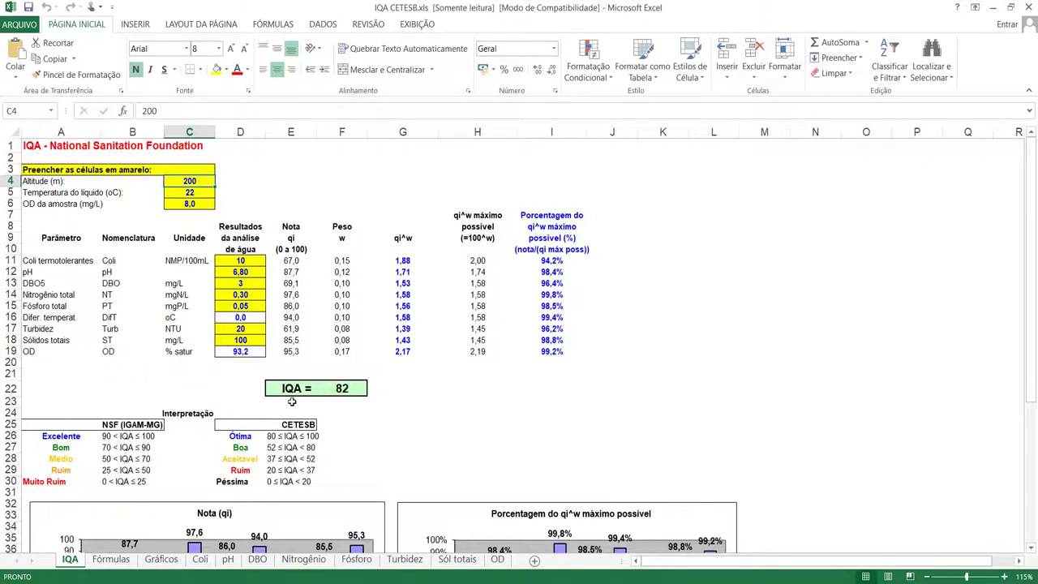
scroll(285, 366, down, 1)
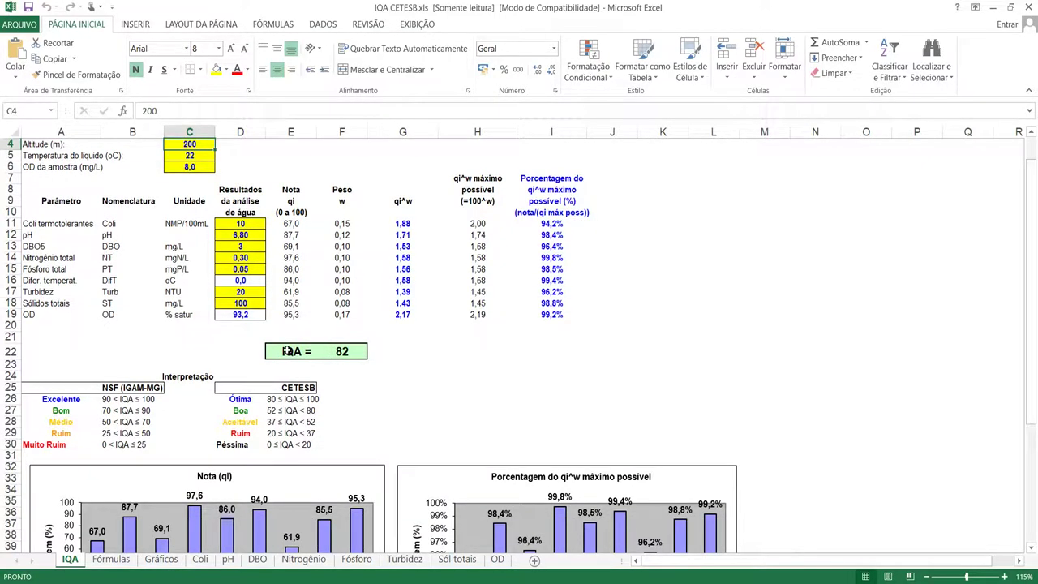
scroll(263, 351, up, 1)
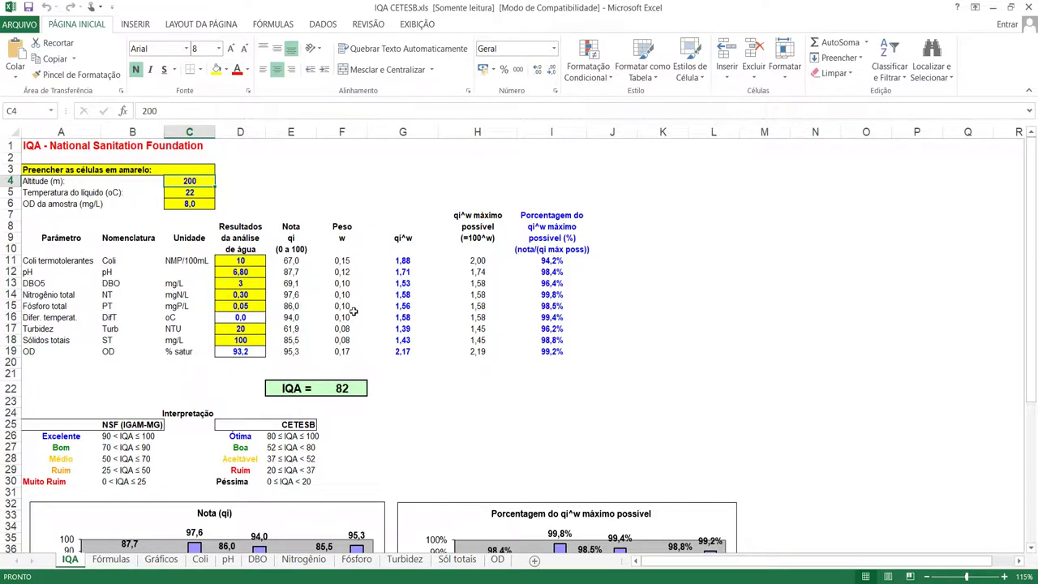
Switch from Excel to the browser and open the CETESB Infoáguas page from the infoaguas search results
click(993, 7)
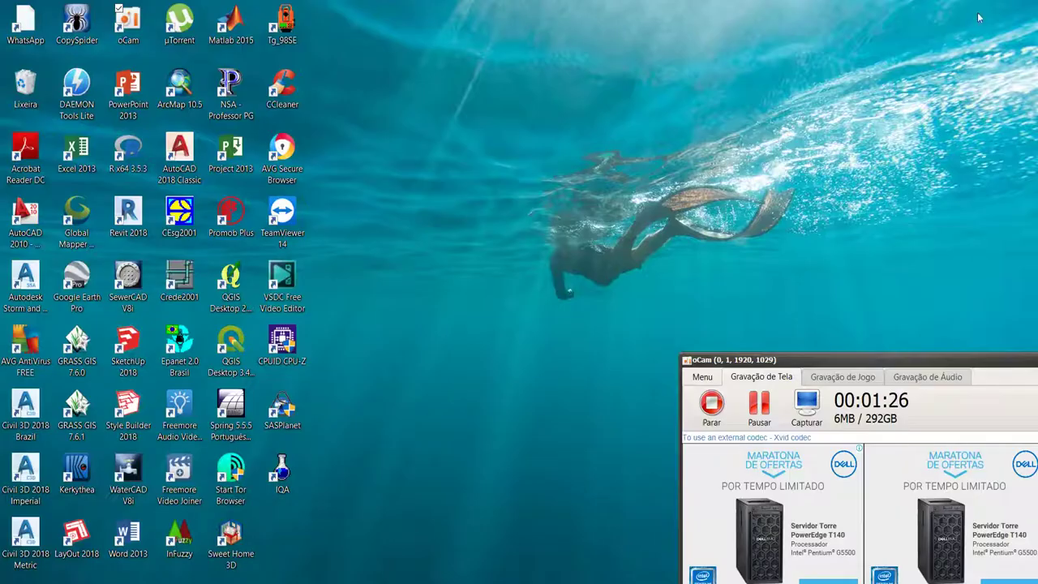
key(alt+Tab)
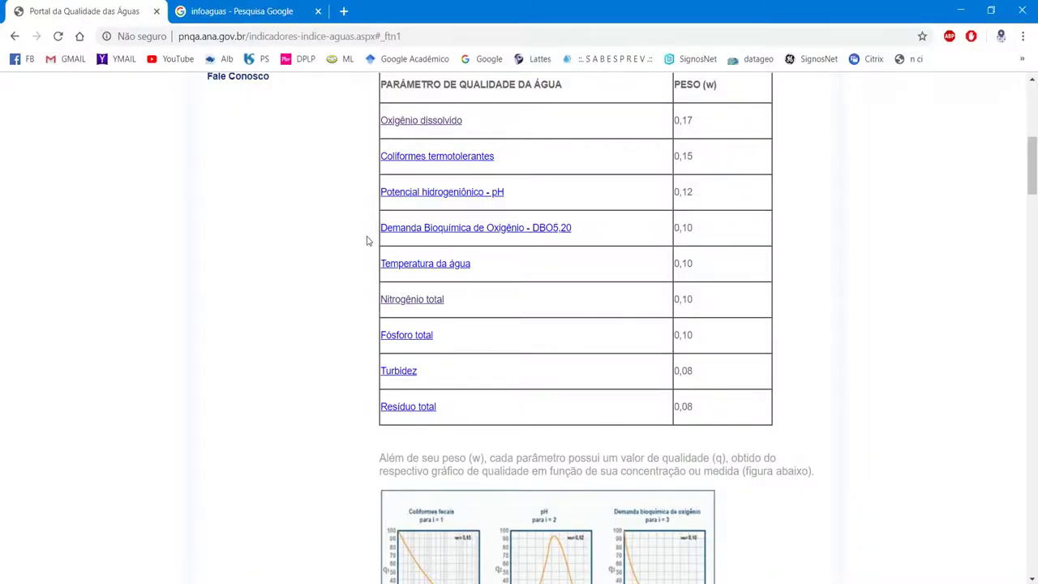
click(221, 8)
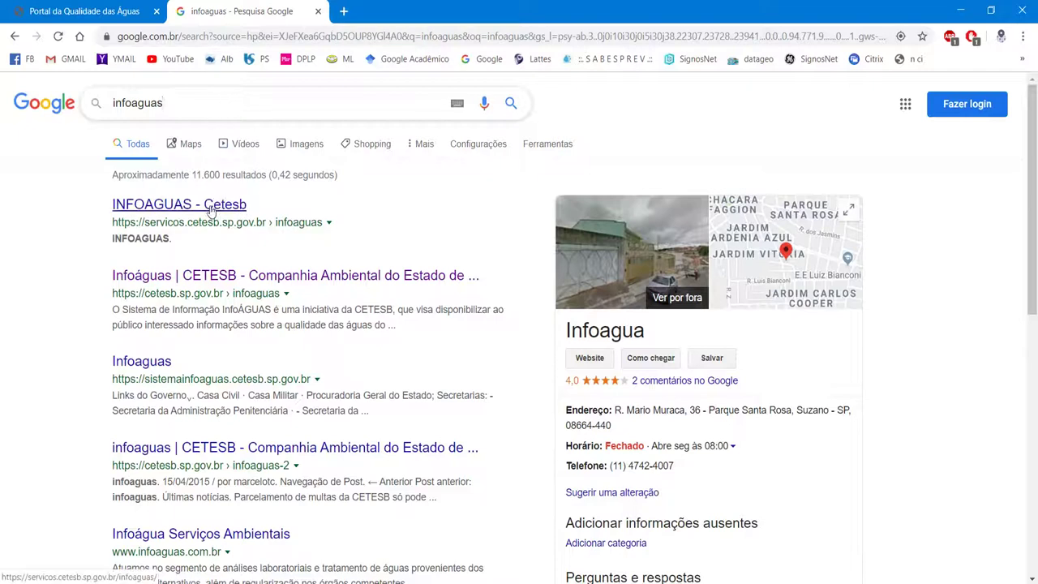
click(180, 209)
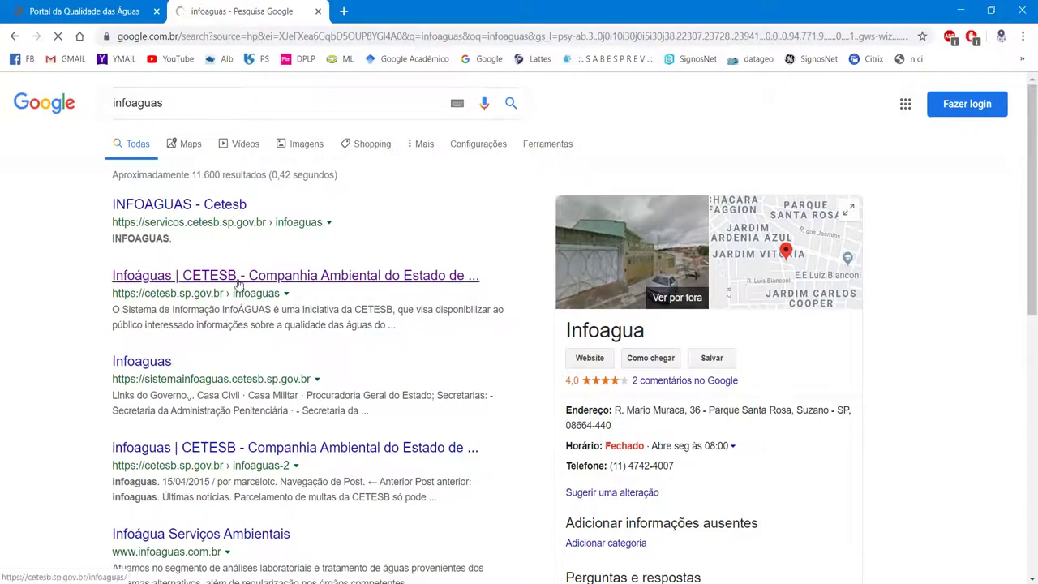
click(221, 204)
click(332, 277)
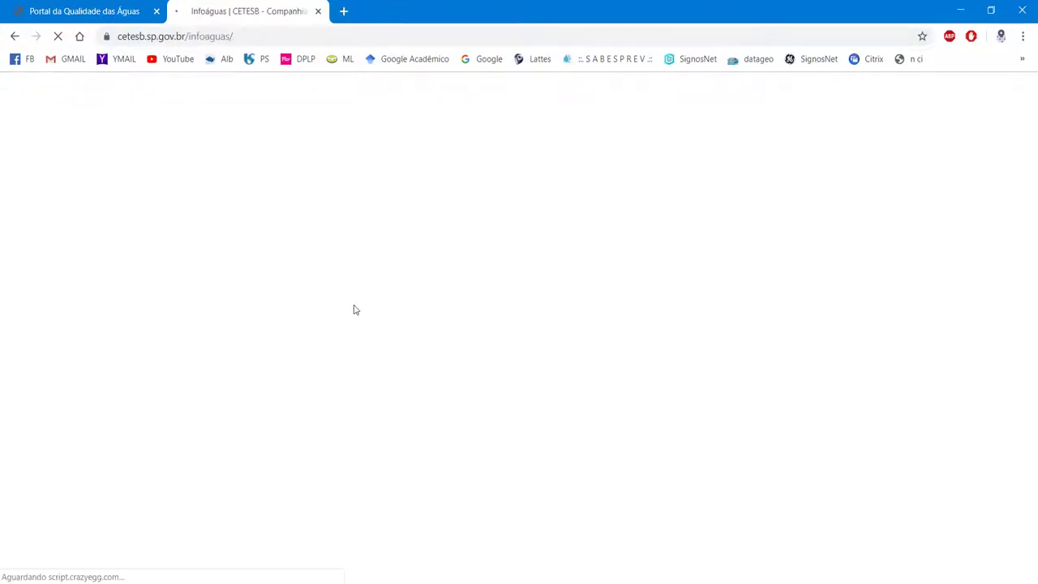
Open the Infoáguas system access page and sign in with the prefilled account credentials
scroll(341, 301, down, 3)
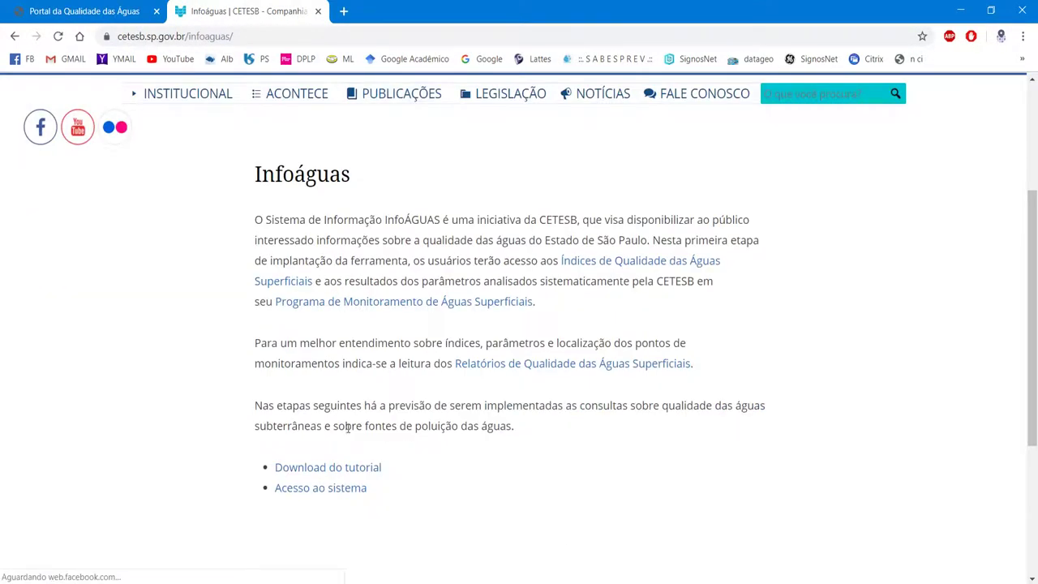
click(315, 489)
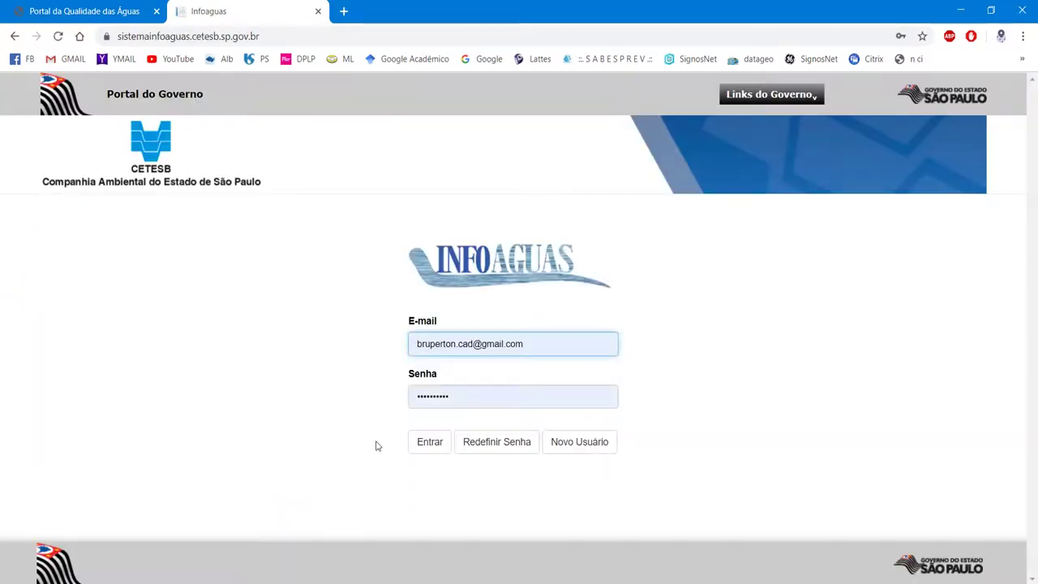
click(564, 343)
click(394, 359)
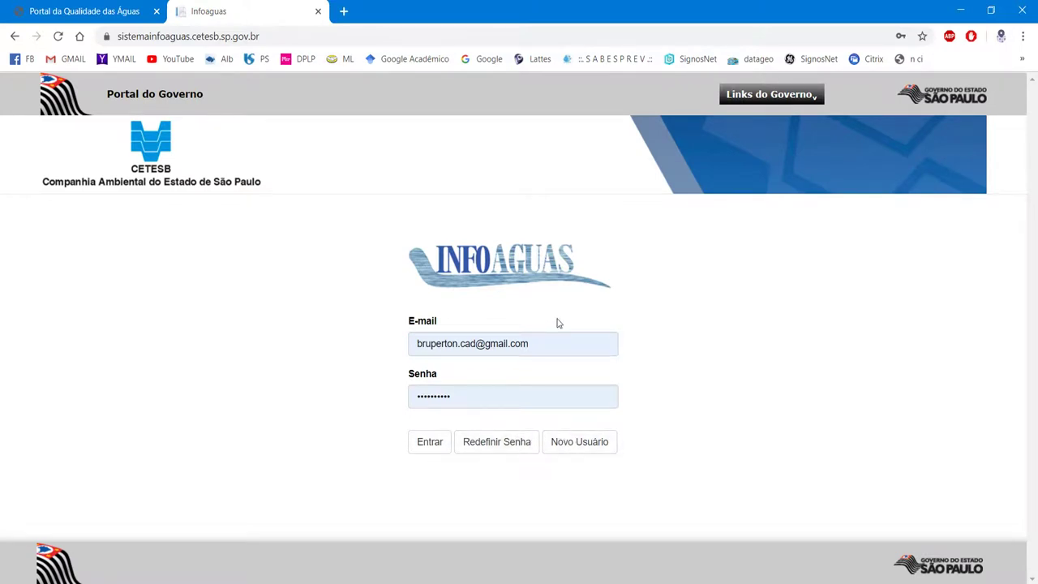
click(536, 347)
click(449, 369)
click(428, 448)
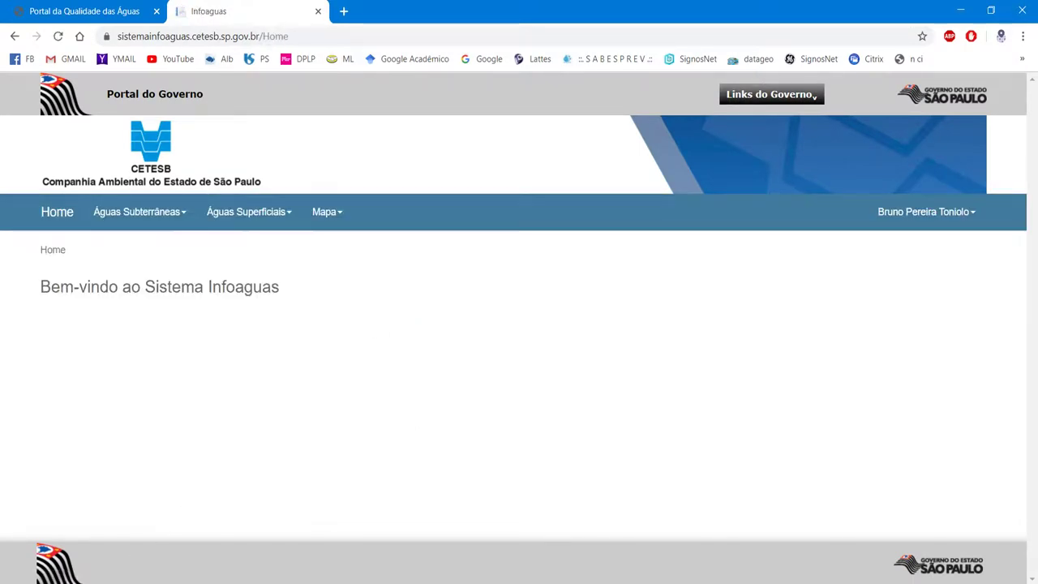
Switch to File Explorer and open Planta Pontos Fluviométricos.pdf from 21-Bacia Rio Cotia\bases\Sub_Bacia_Rio_Cotia.gdb\imagens on the PROFESSORES (D:) drive
key(alt+Tab)
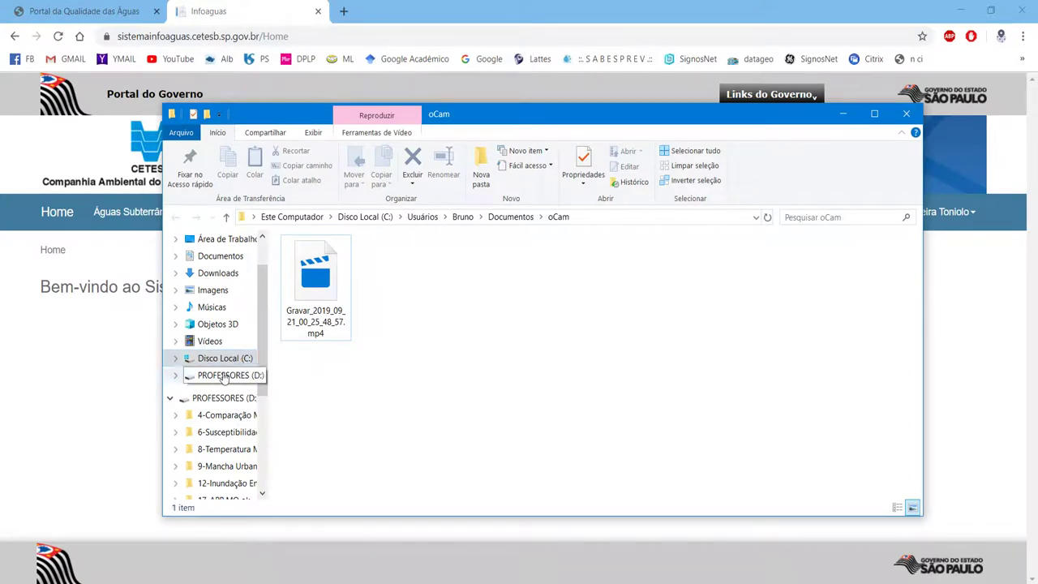
click(225, 377)
double_click(324, 378)
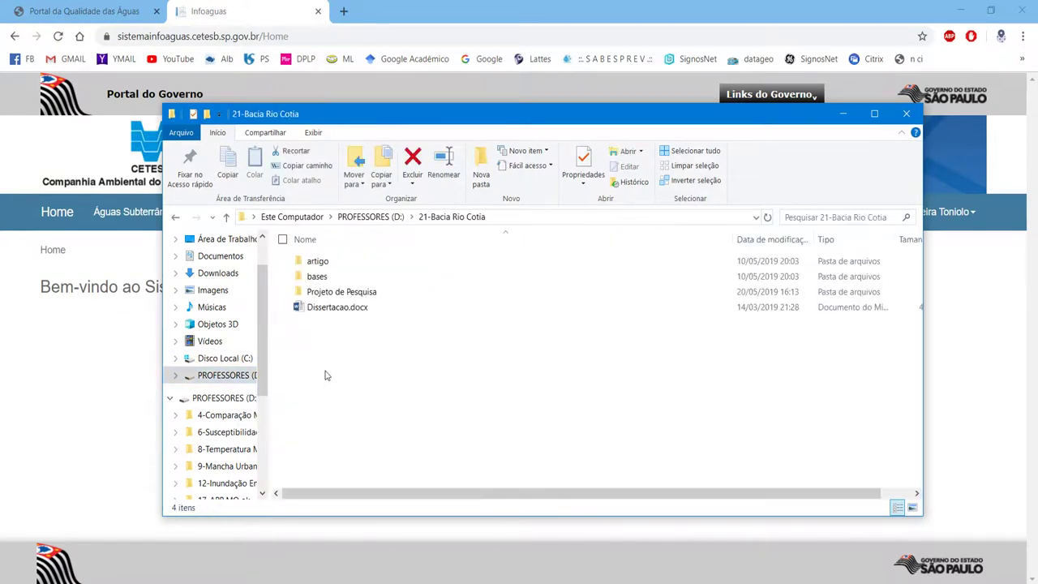
double_click(317, 277)
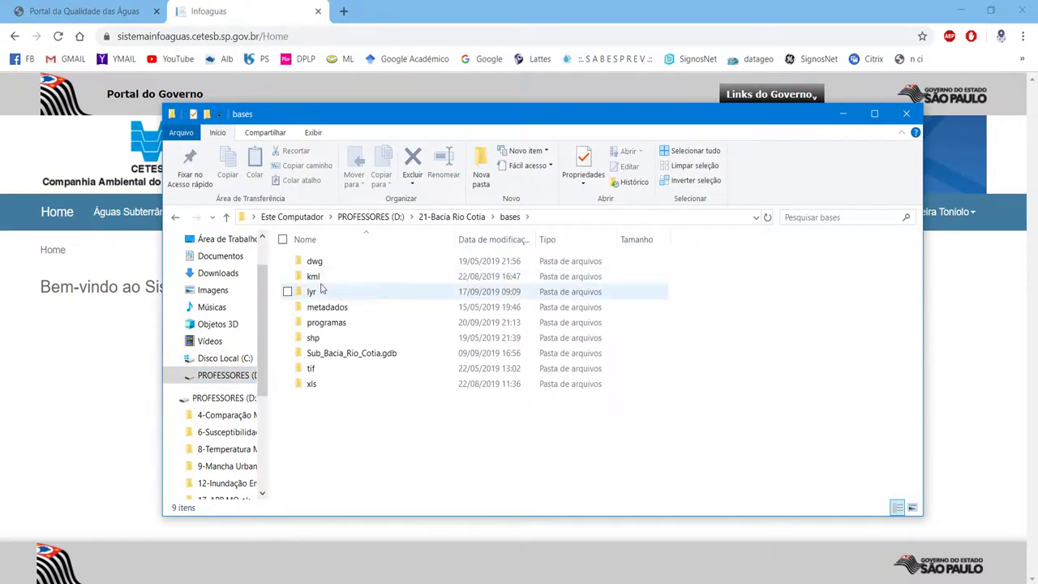
double_click(327, 352)
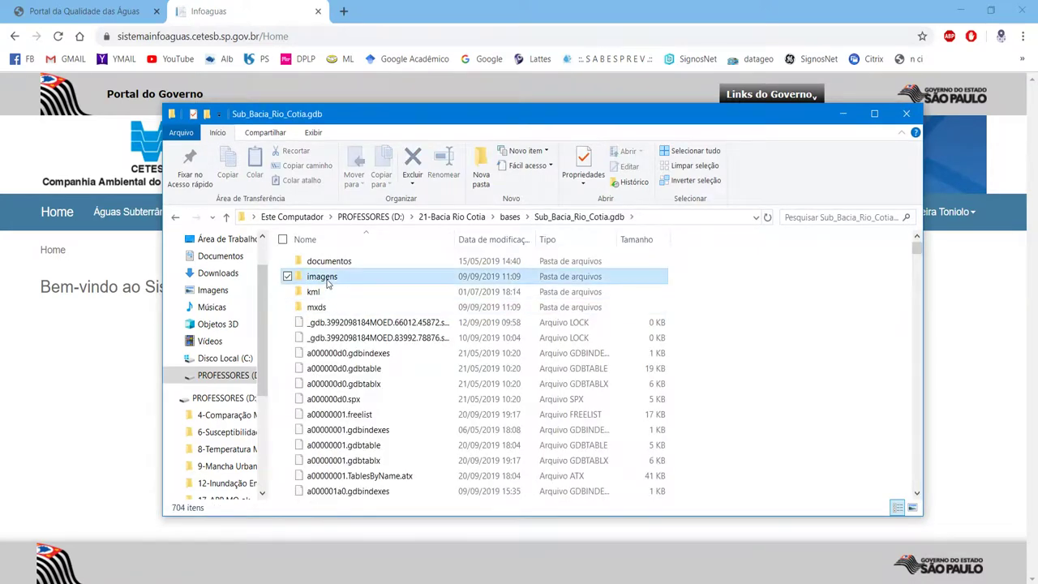
double_click(323, 277)
scroll(325, 303, down, 10)
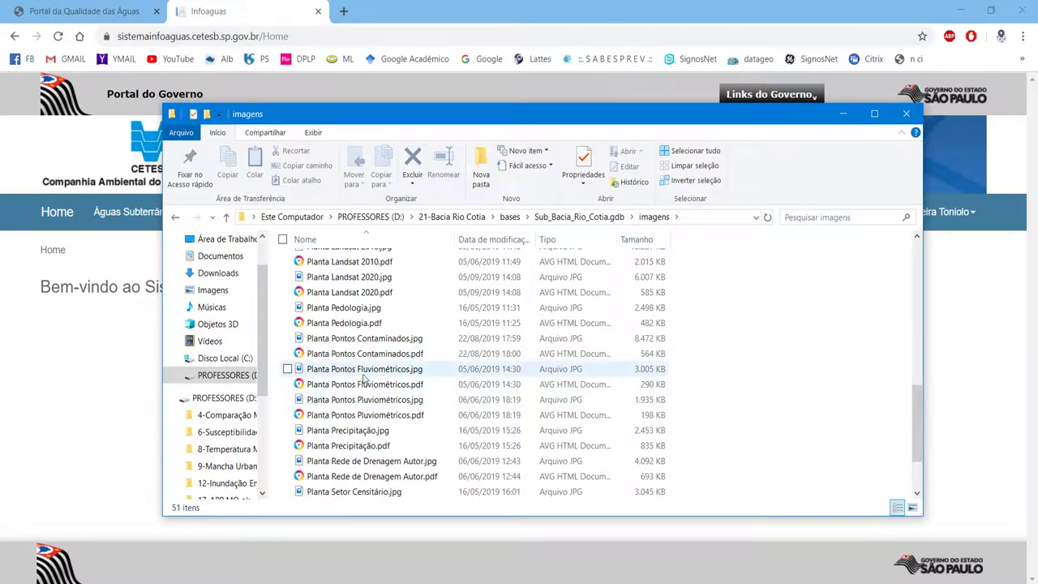
click(363, 387)
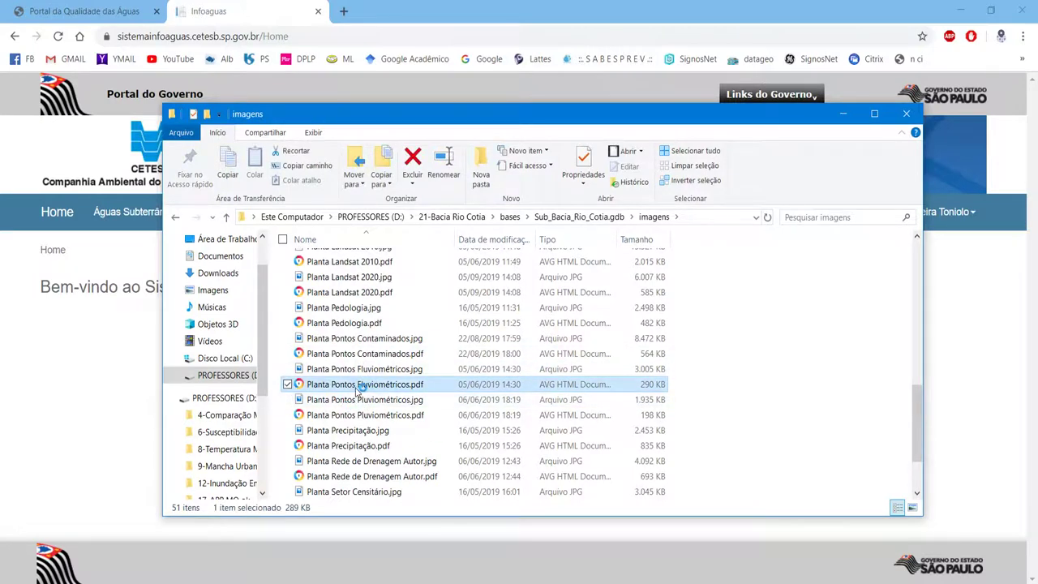
double_click(356, 387)
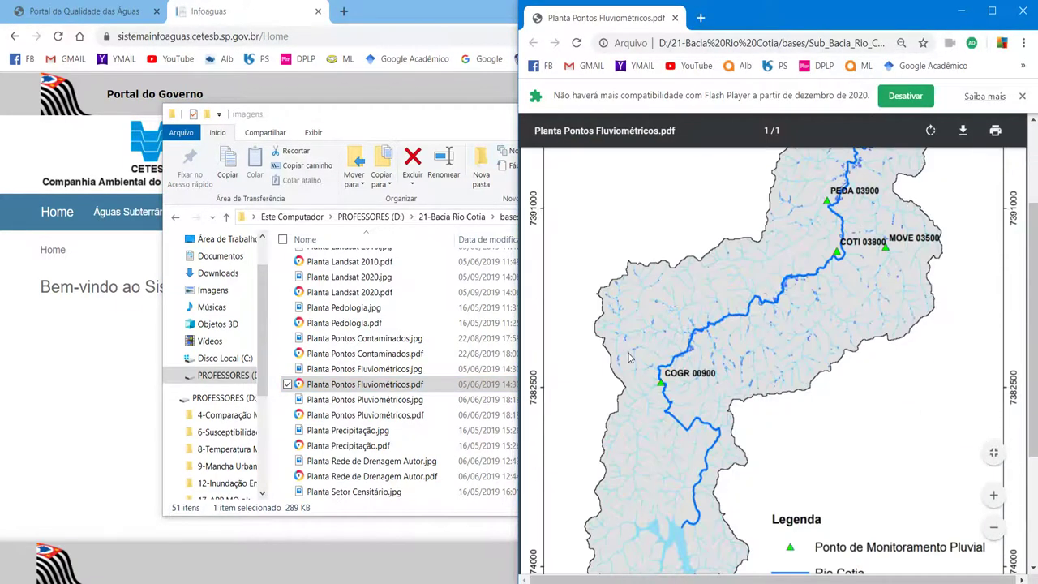
Examine the map's monitoring points along the Rio Cotia and their codes, from the upper basin to the reservoir
scroll(676, 387, down, 1)
scroll(682, 434, up, 2)
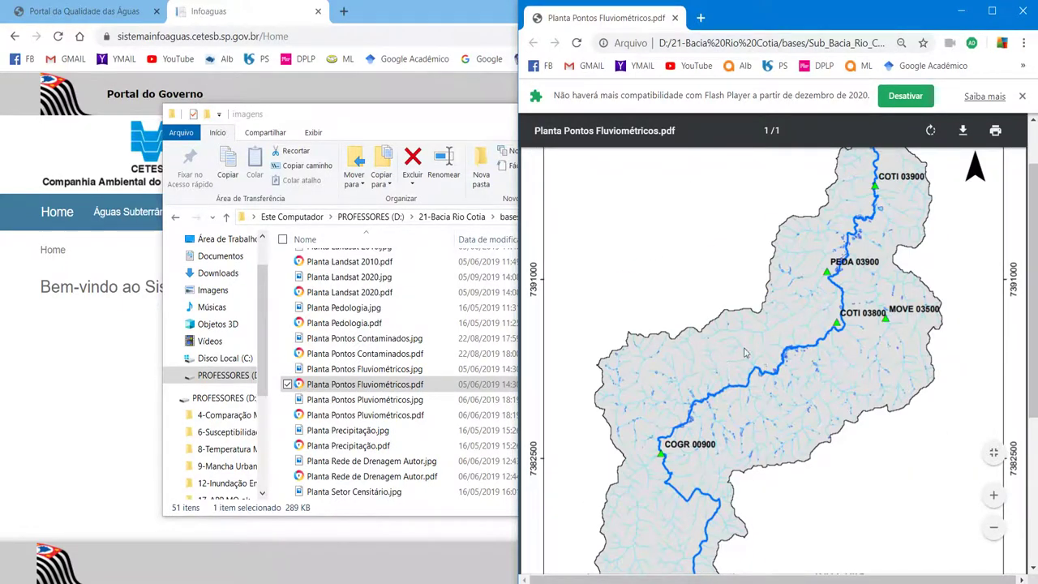
scroll(851, 235, down, 2)
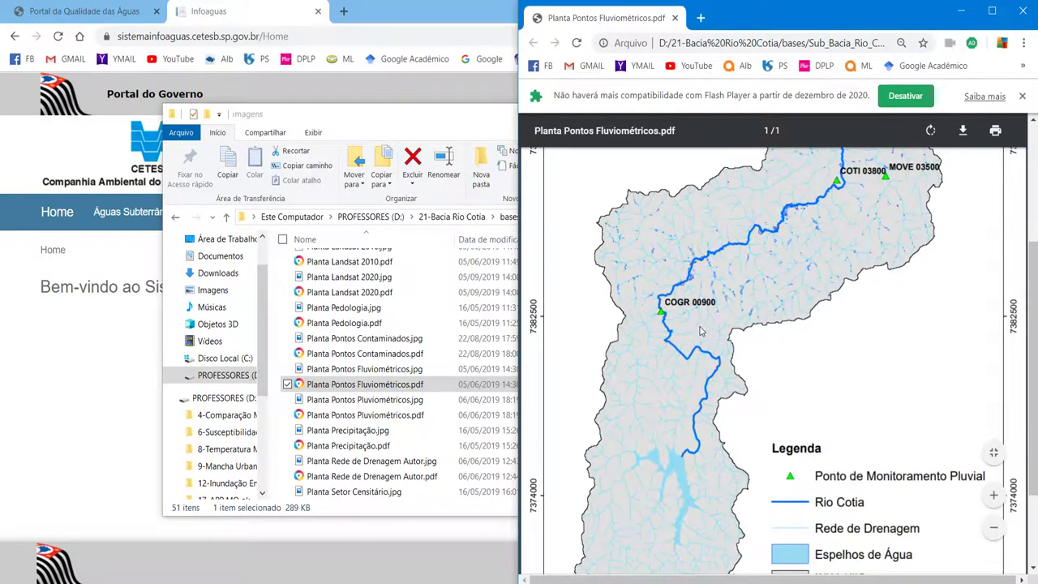
scroll(681, 349, up, 2)
scroll(653, 438, down, 1)
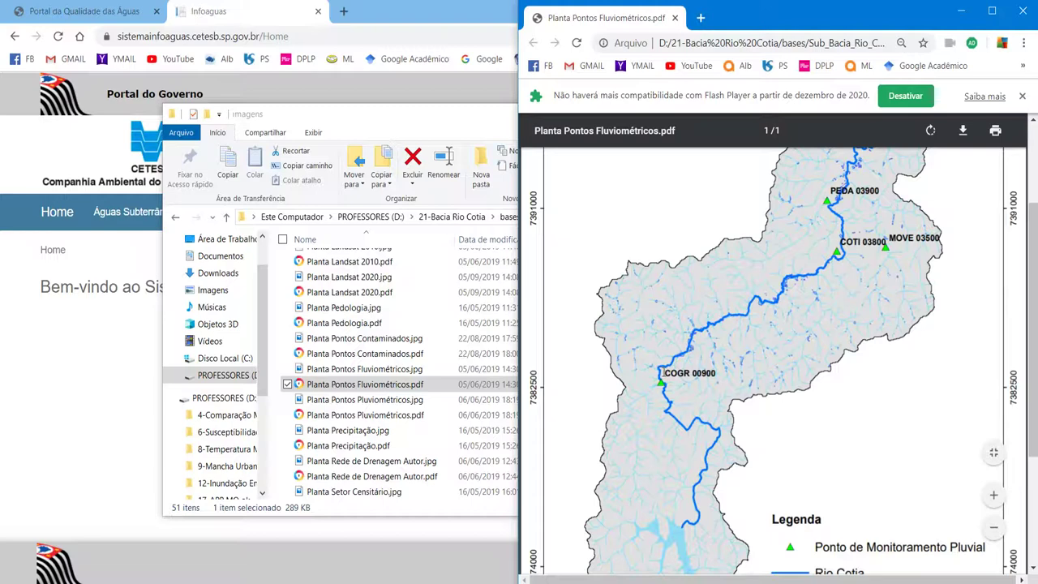
scroll(700, 381, up, 1)
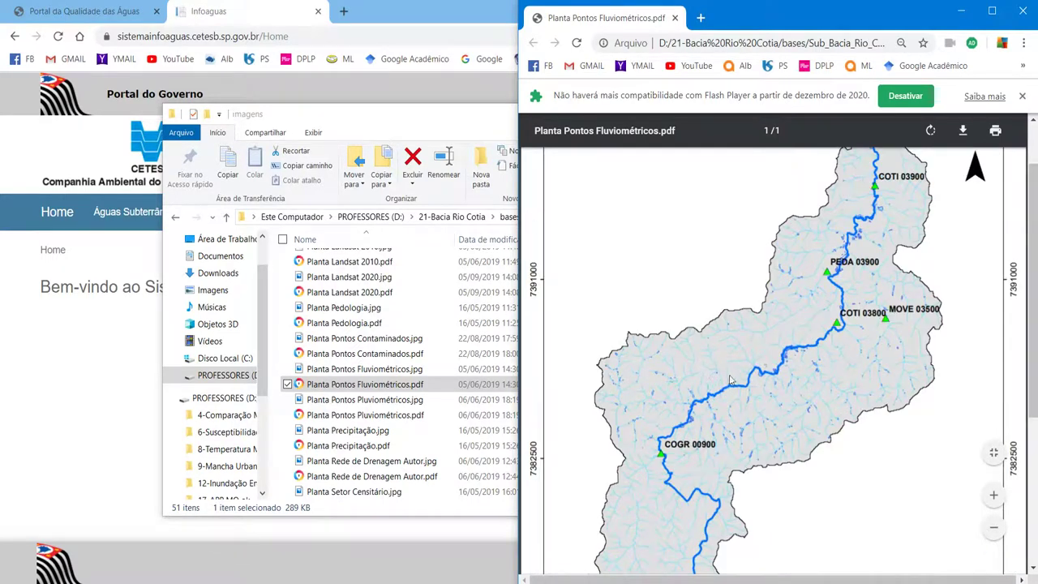
scroll(853, 320, up, 1)
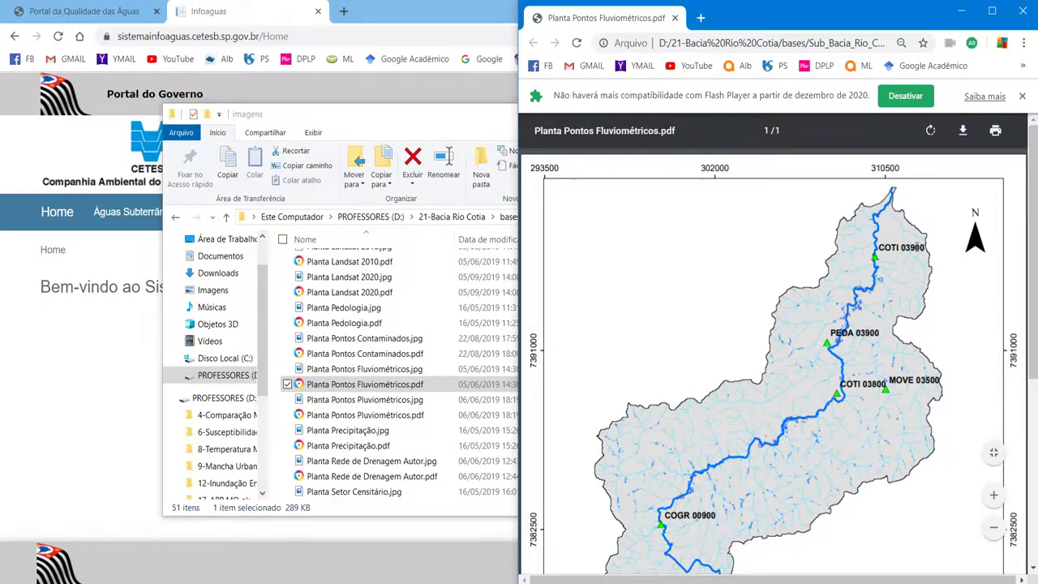
scroll(718, 375, down, 2)
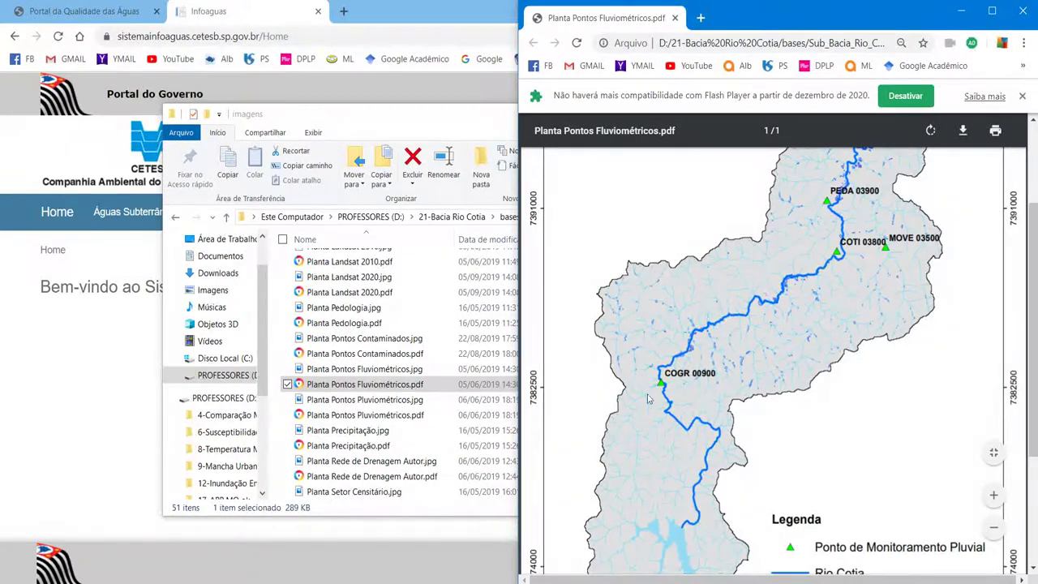
scroll(681, 373, up, 1)
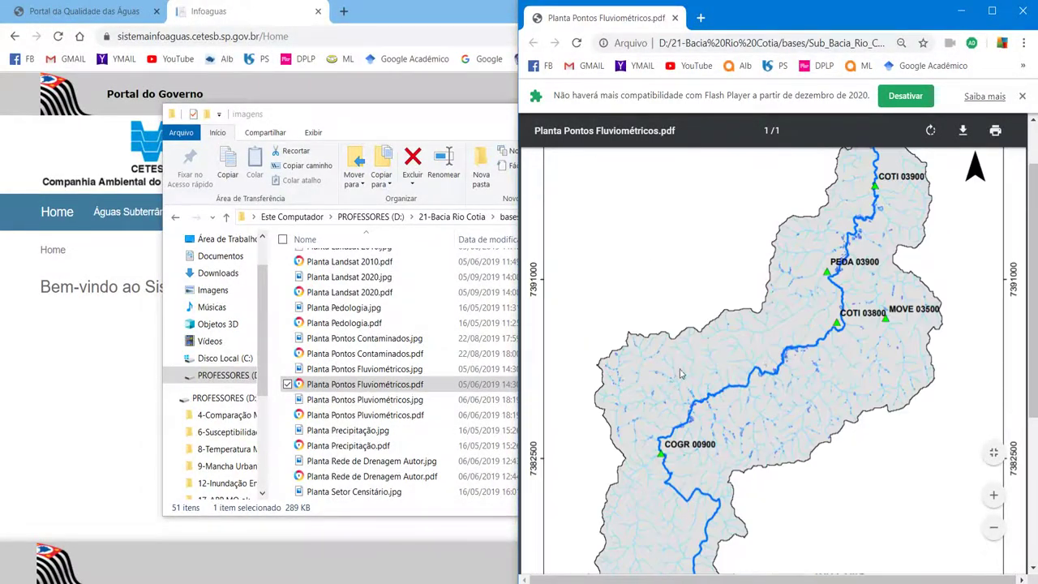
scroll(858, 292, up, 1)
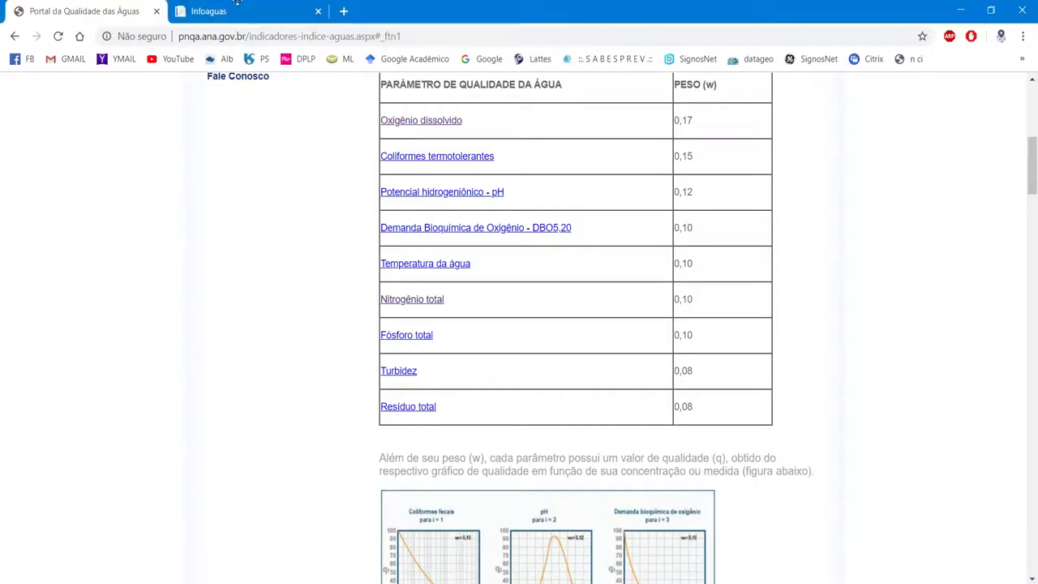
Return to the Infoaguas site and open the Qualidade das Águas Superficiais query under the surface water reports
click(233, 13)
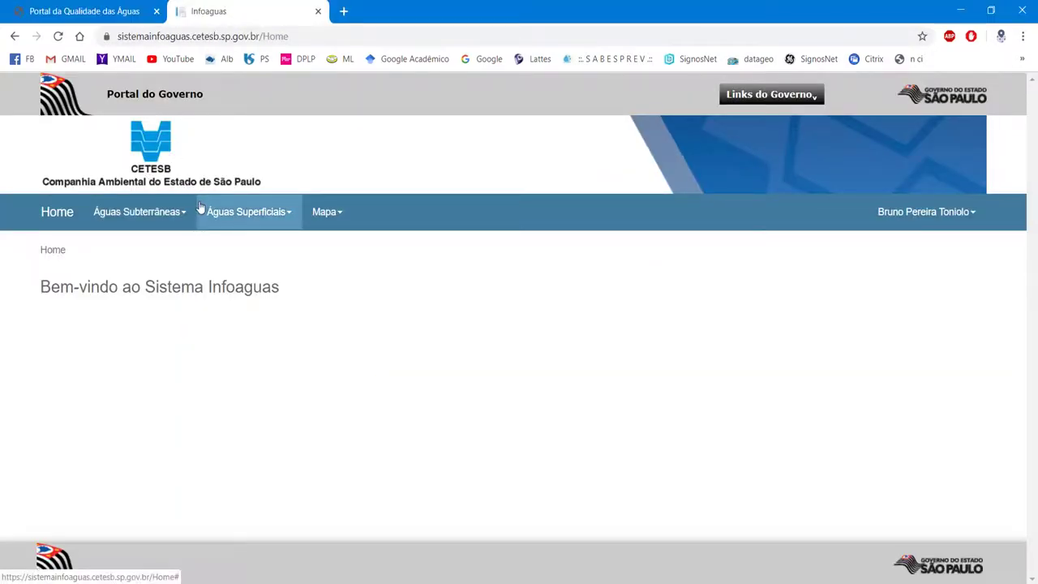
click(243, 216)
mouse_move(265, 252)
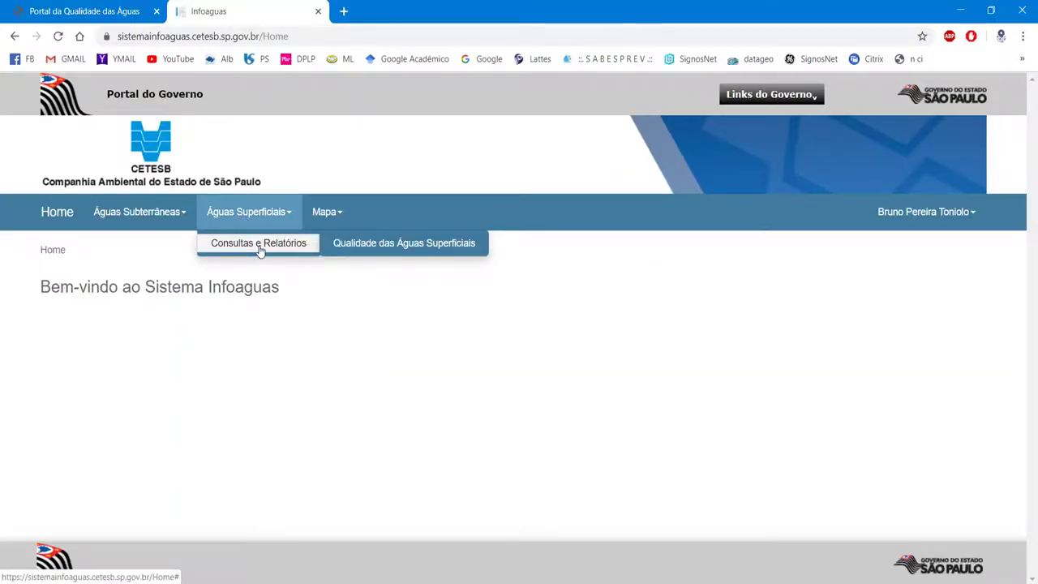
click(375, 244)
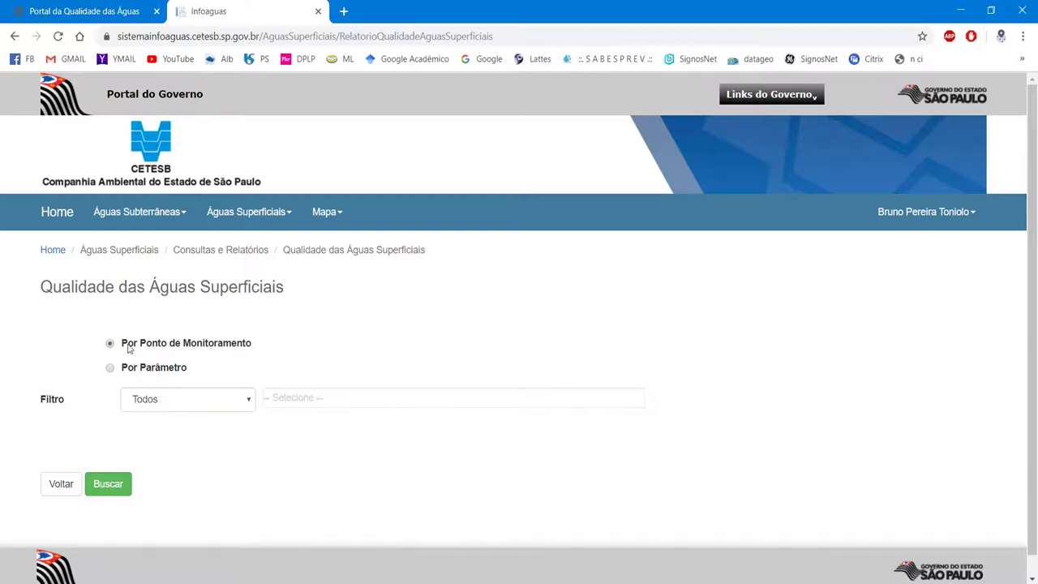
Filter the monitoring point query by Município and select COTIA
click(195, 403)
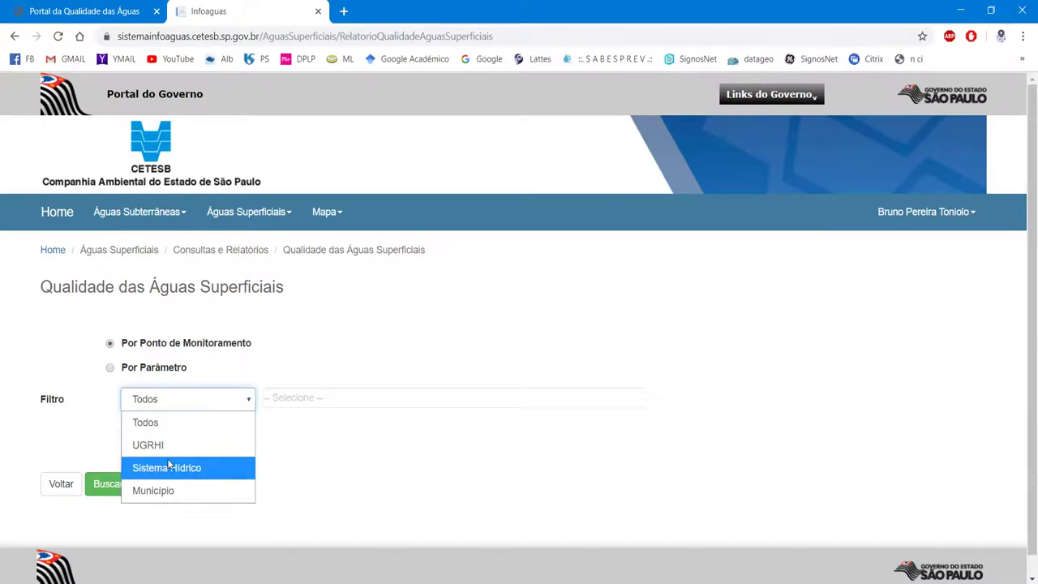
click(183, 489)
click(287, 399)
scroll(284, 446, down, 8)
scroll(313, 461, down, 8)
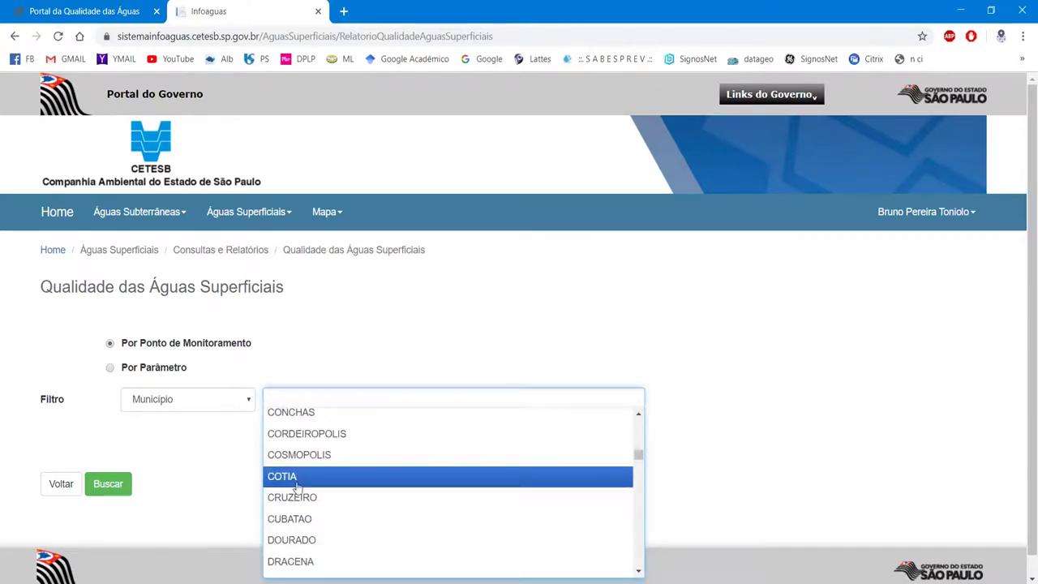
click(291, 476)
Add CARAPICUIBA to the municipality filter and search for the monitoring points
click(377, 403)
scroll(339, 464, down, 10)
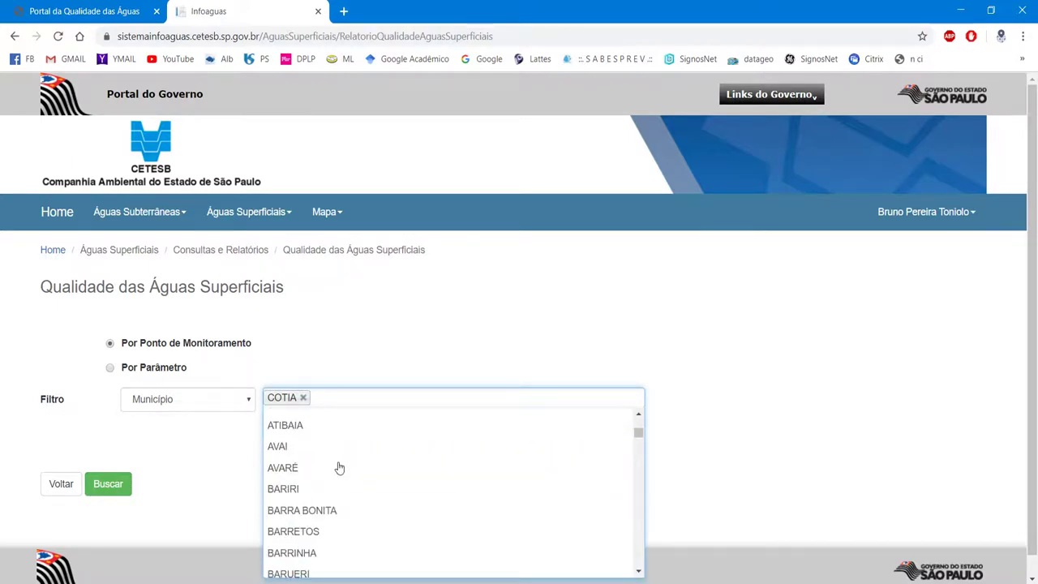
scroll(339, 469, down, 4)
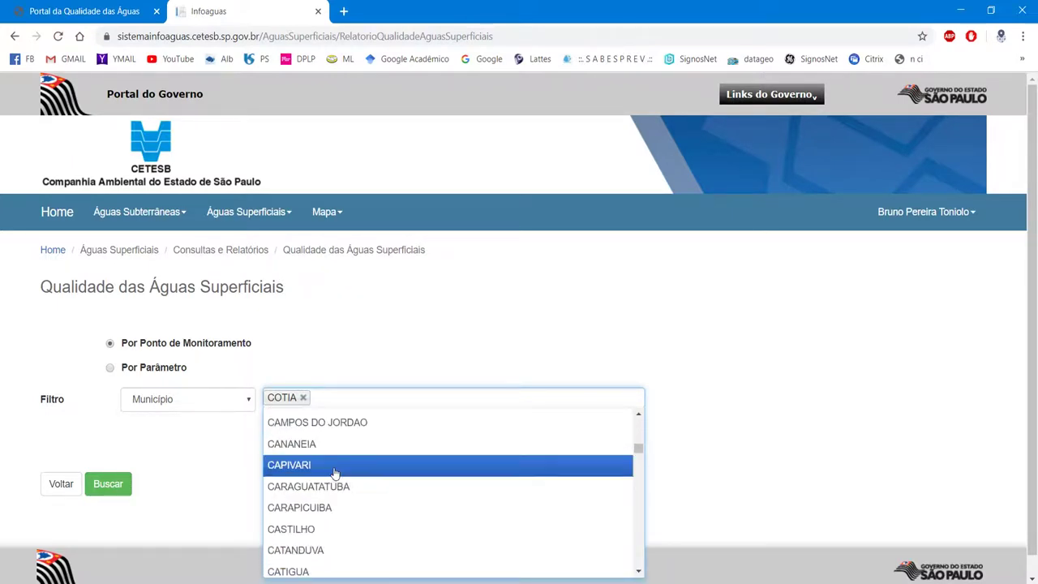
scroll(325, 474, up, 2)
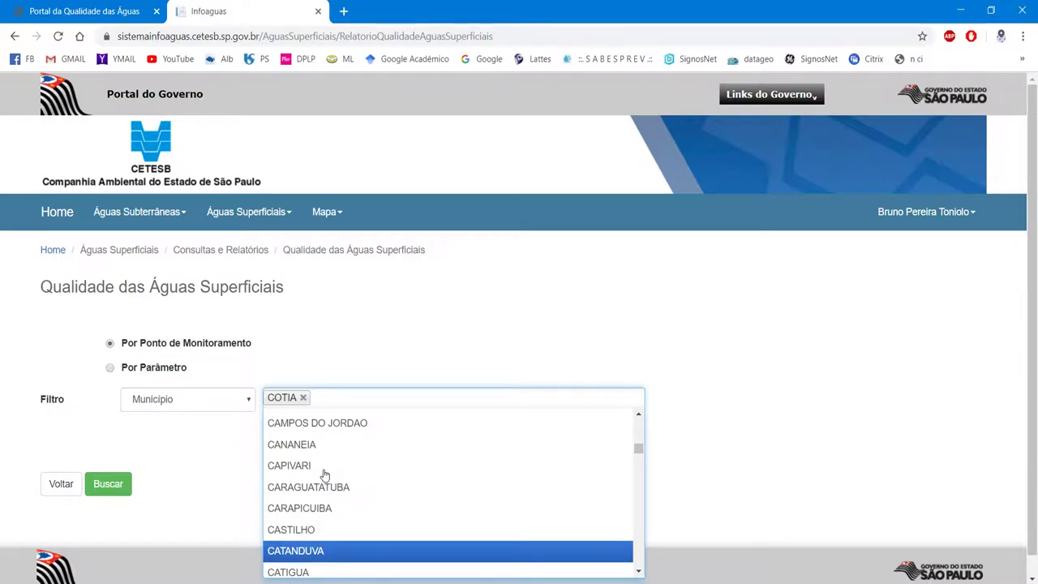
click(305, 505)
click(111, 484)
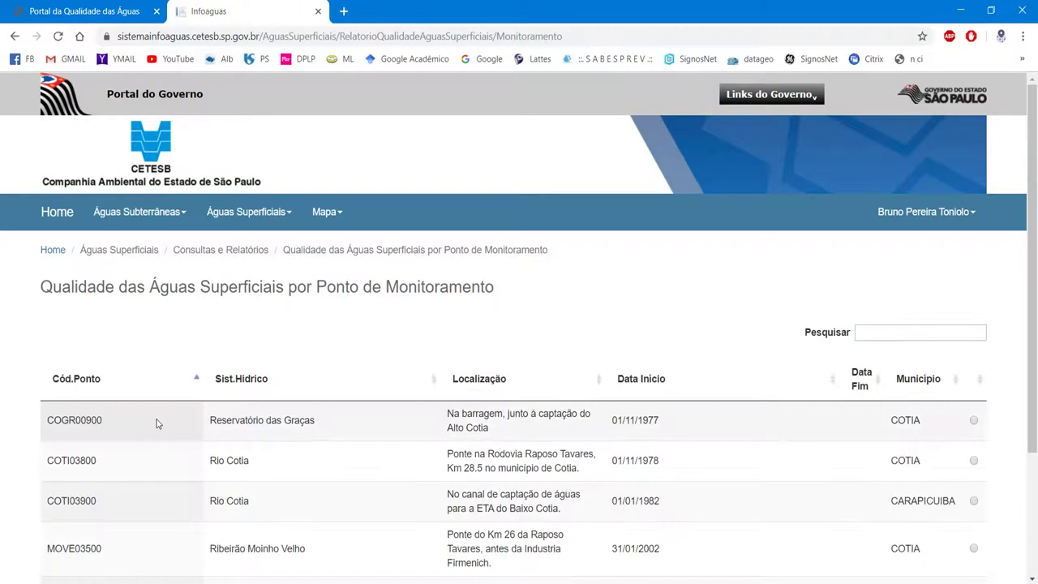
Compare the listed monitoring points with the Planta Pontos Fluviométricos.pdf map and select point COTI03900
scroll(179, 424, down, 1)
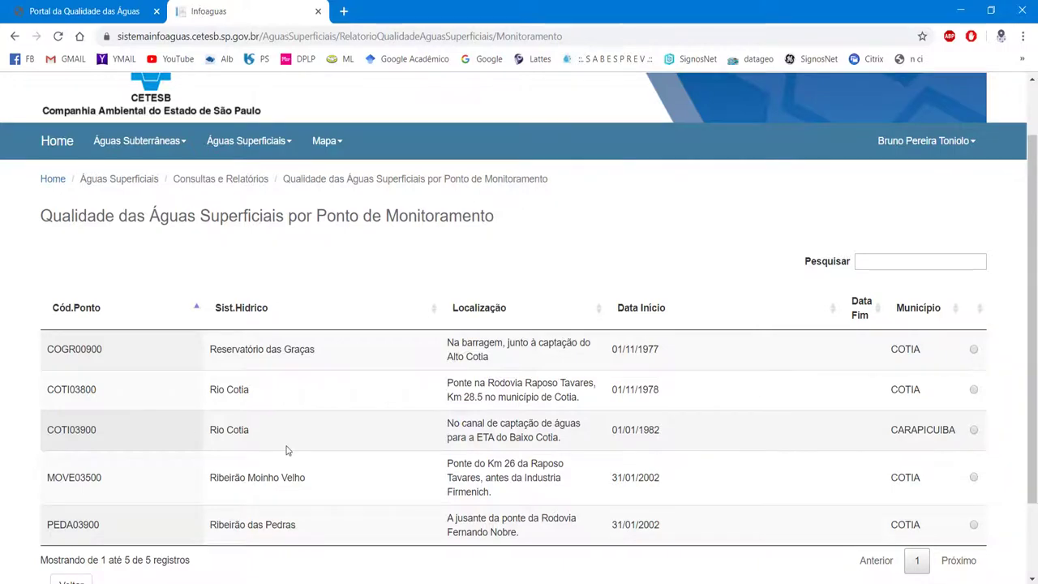
key(alt+Tab)
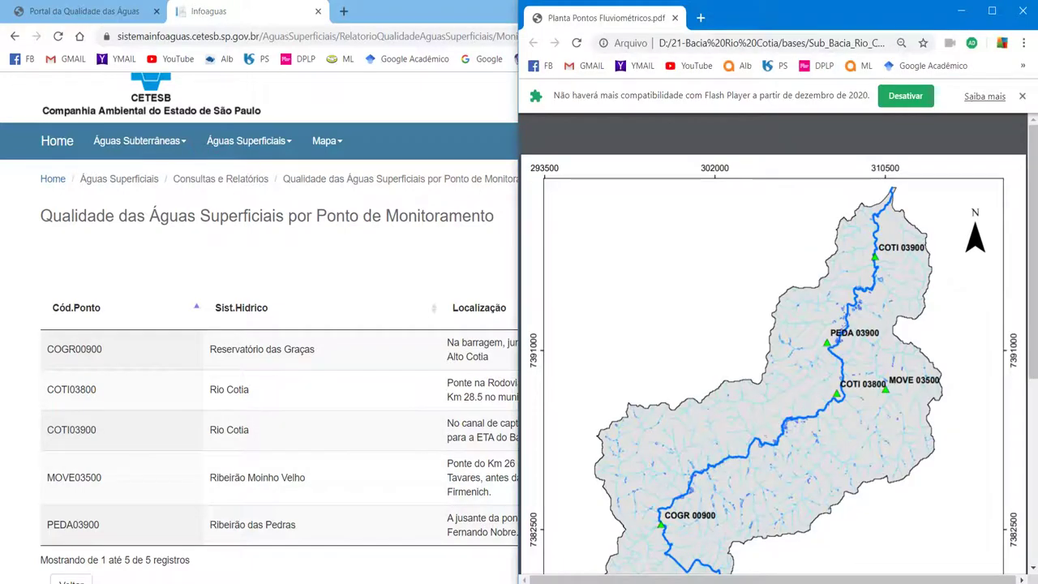
key(alt+Tab)
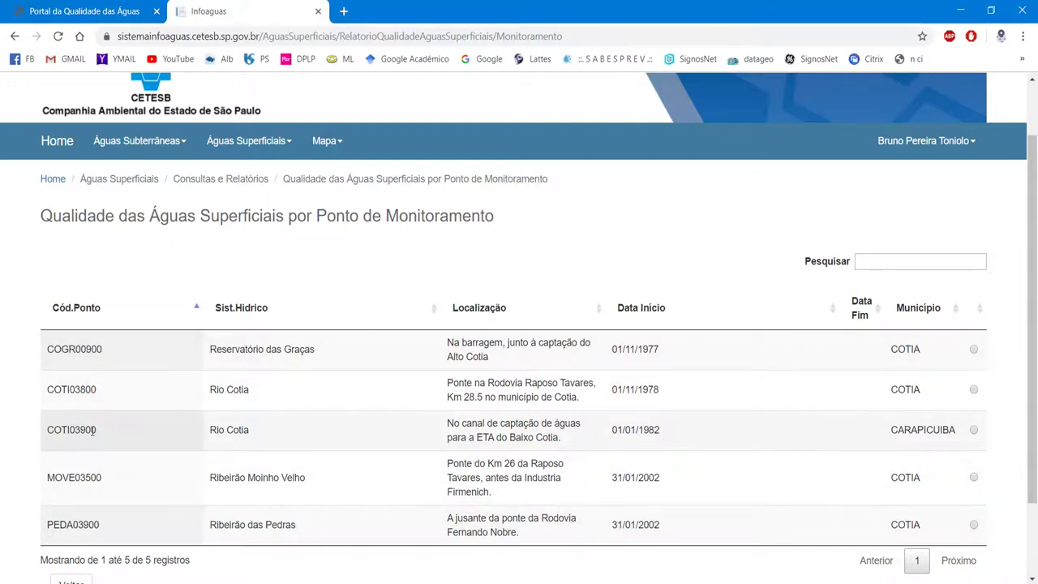
click(974, 430)
Generate the COTI03900 spreadsheet for the period from 01/01/2017 to 21/09/2019
click(408, 156)
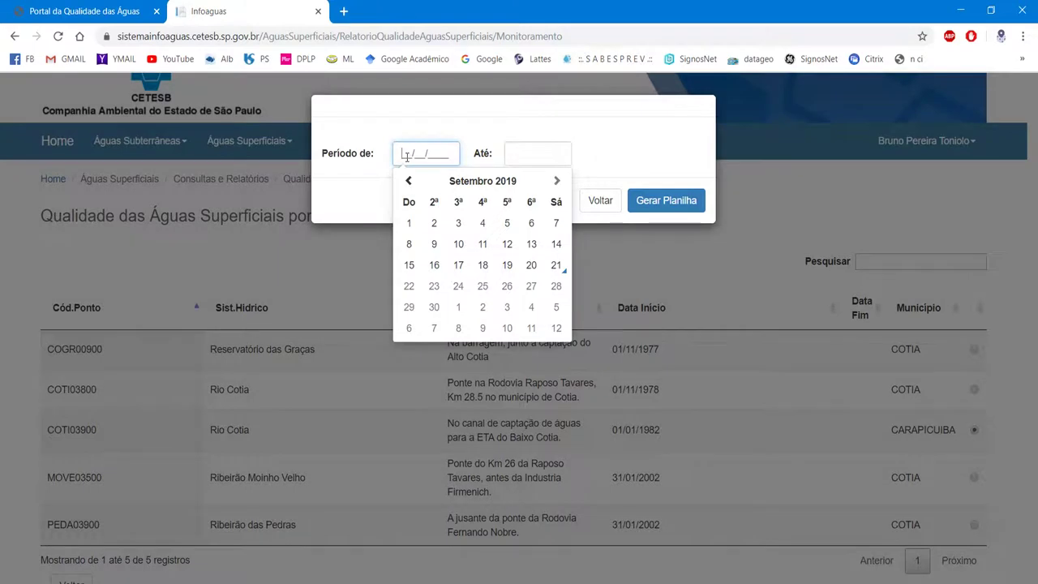
click(408, 180)
click(409, 180)
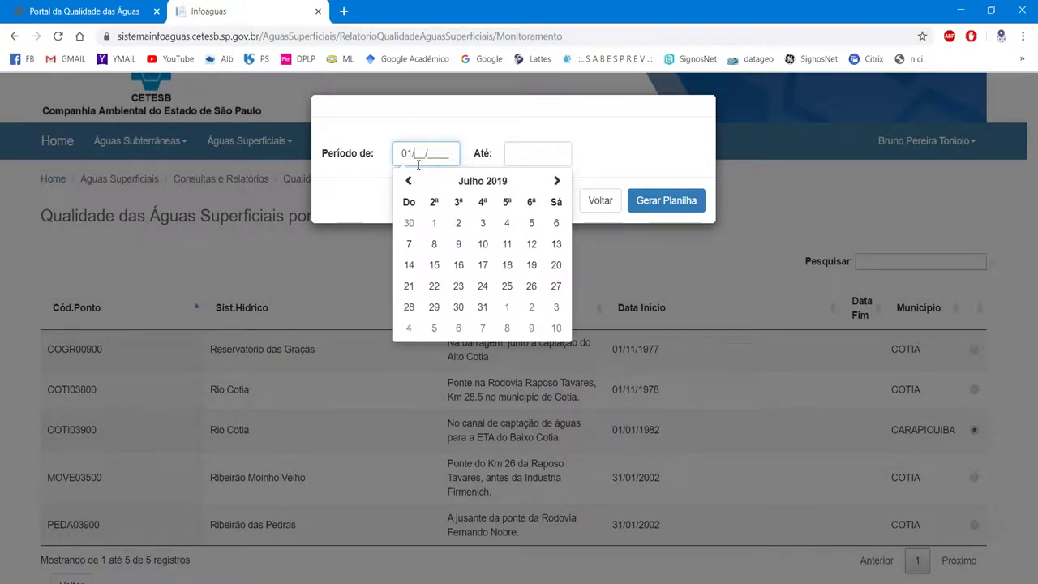
text(01/01/2017)
click(545, 154)
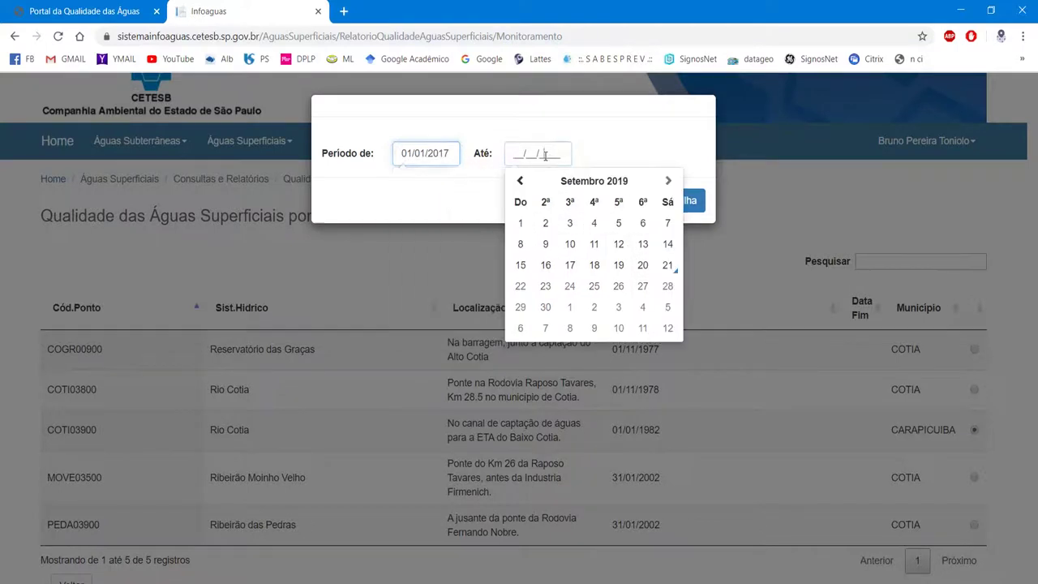
click(666, 266)
click(641, 201)
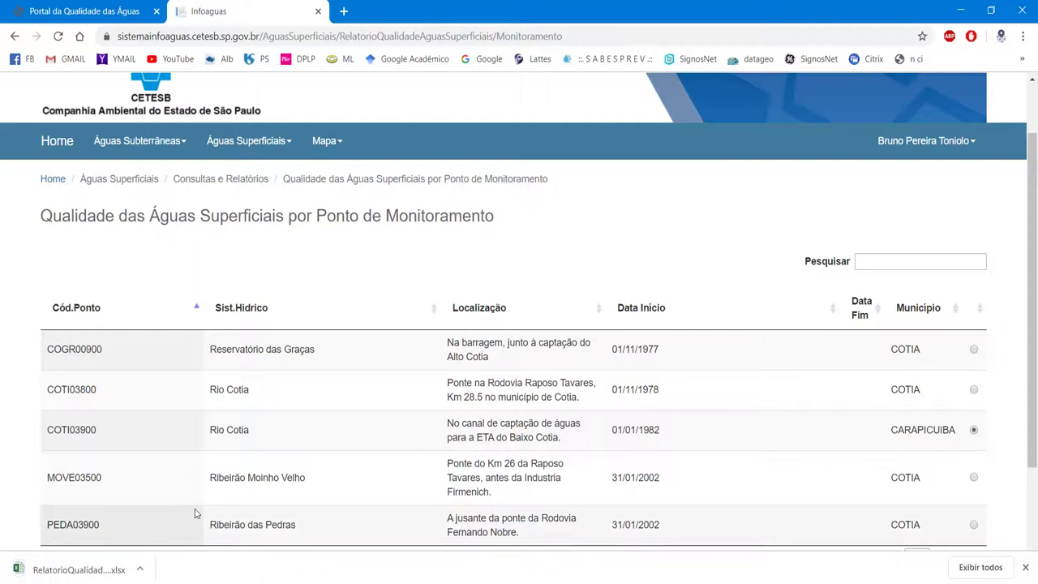
Check the map of monitoring points again and select point COGR00900 in the Infoaguas list
key(alt+Tab)
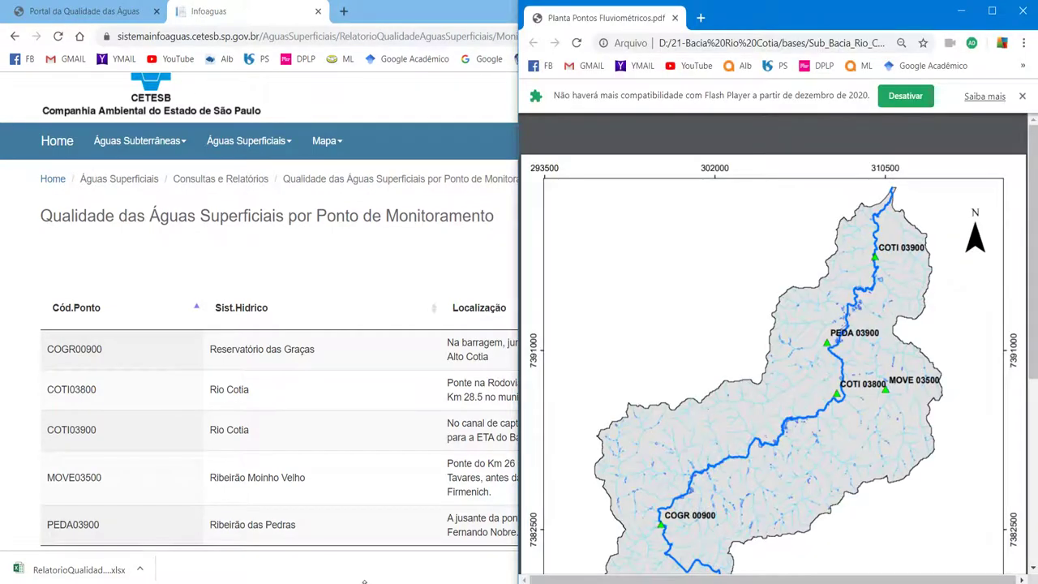
mouse_move(351, 583)
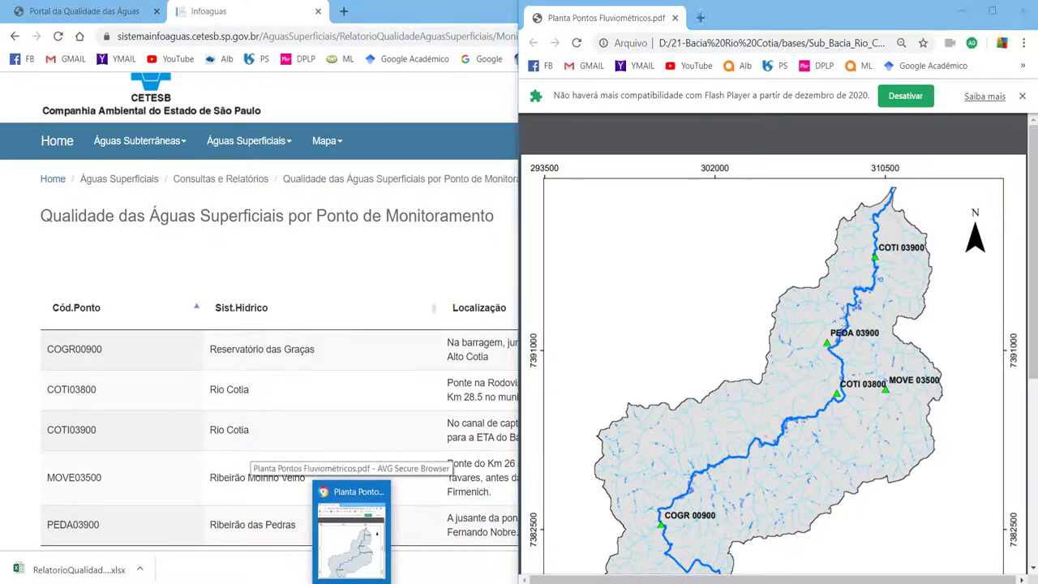
click(351, 583)
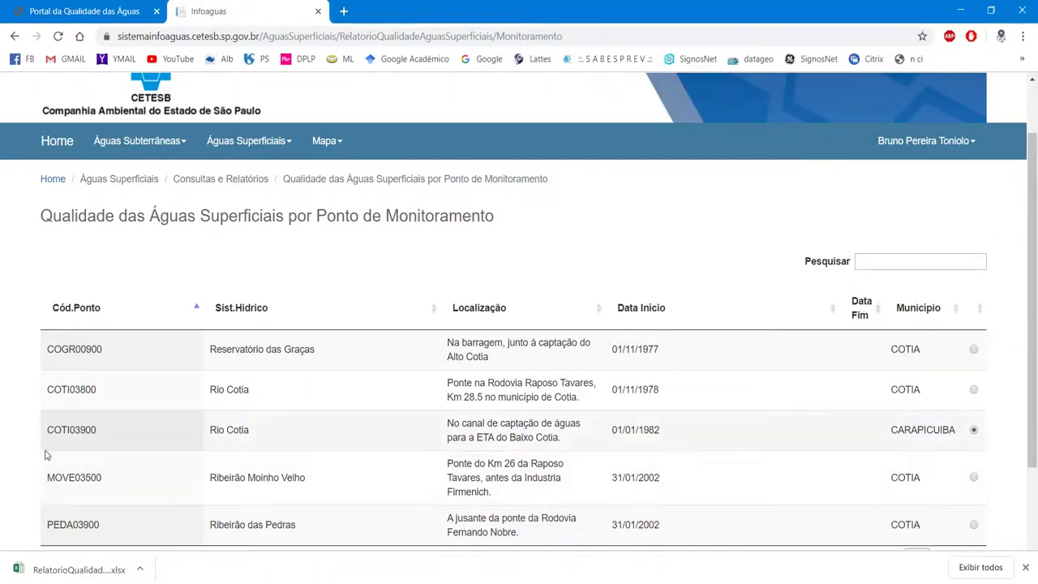
scroll(46, 454, down, 1)
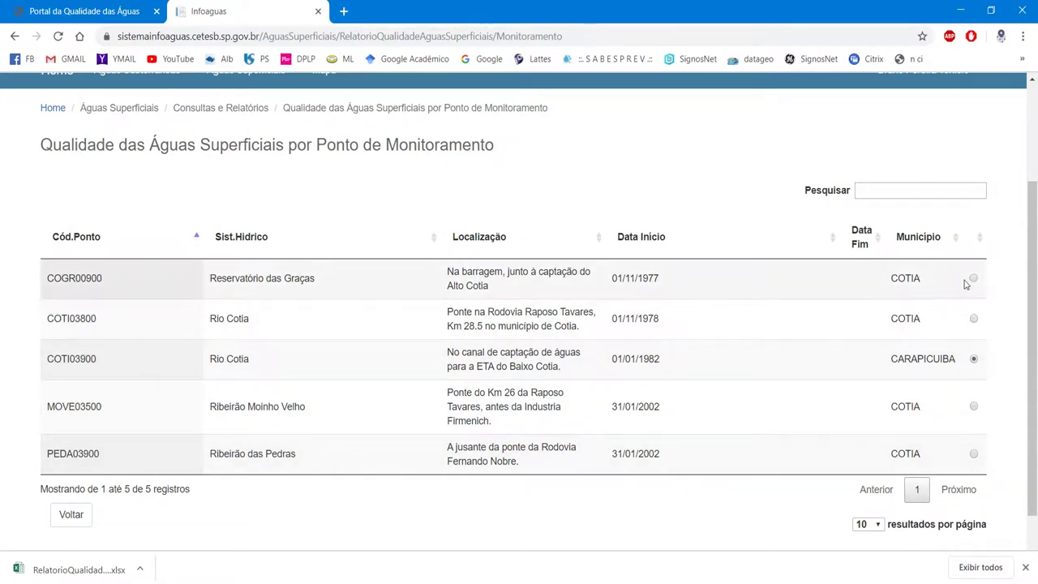
click(973, 279)
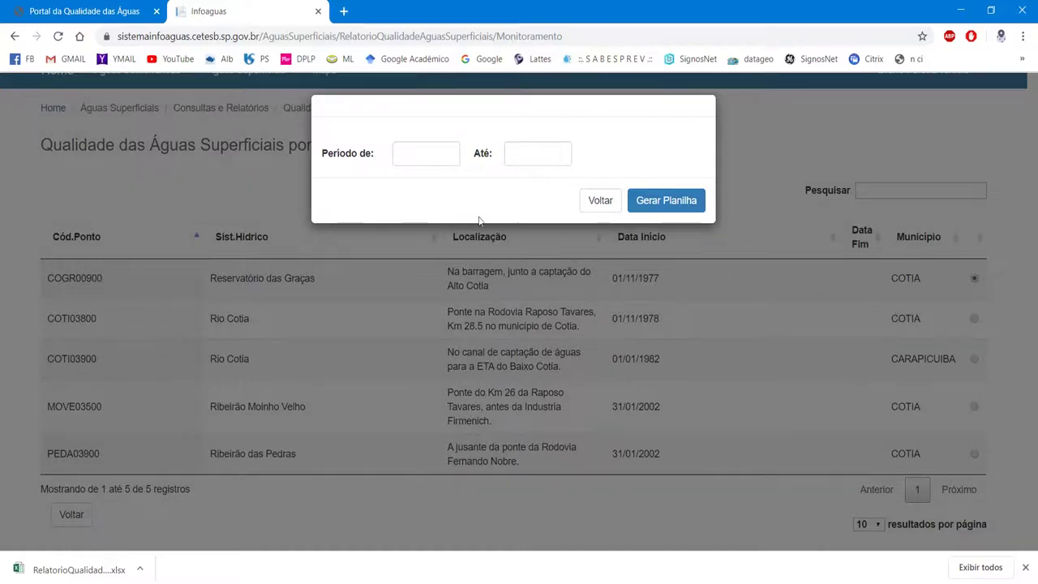
Generate the COGR00900 spreadsheet for the period from 01/01/2017 to 21/09/2019
click(447, 149)
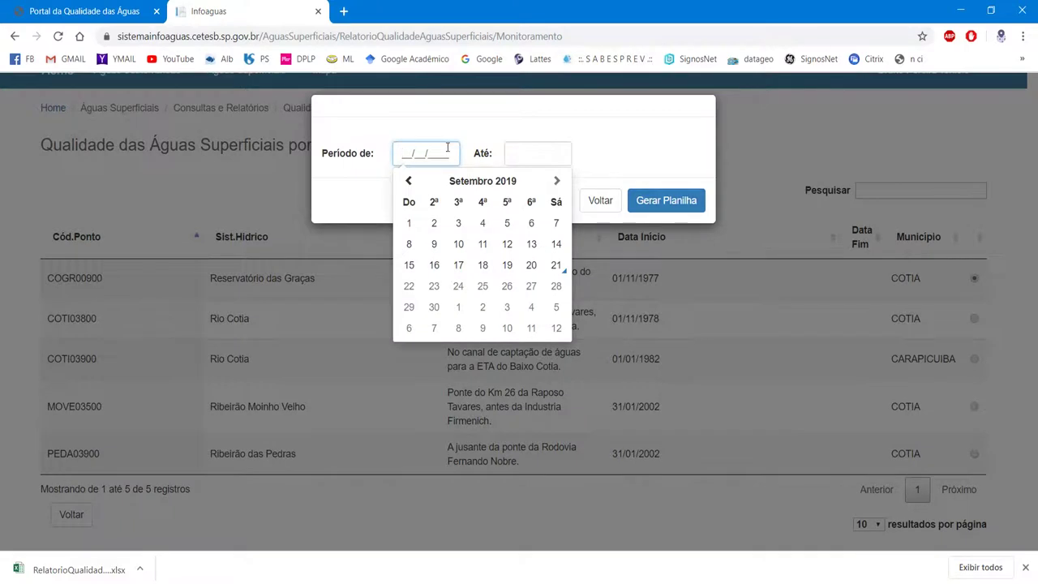
key(Tab)
click(666, 270)
click(662, 202)
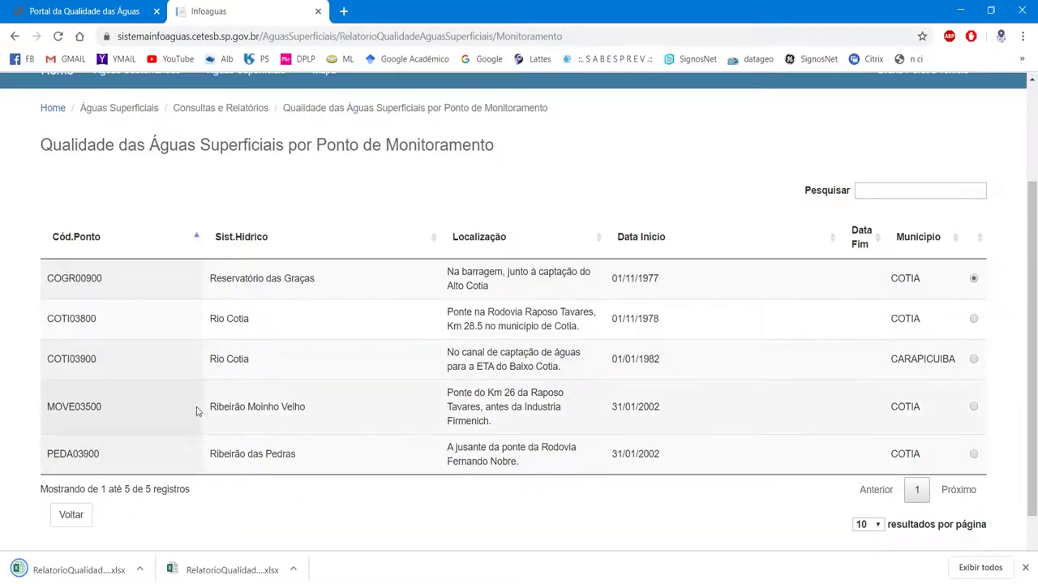
Open the downloaded COTI03900 report, RelatorioQualidadeAguasSuperficiais (3).xlsx, in Excel and enable editing
click(231, 569)
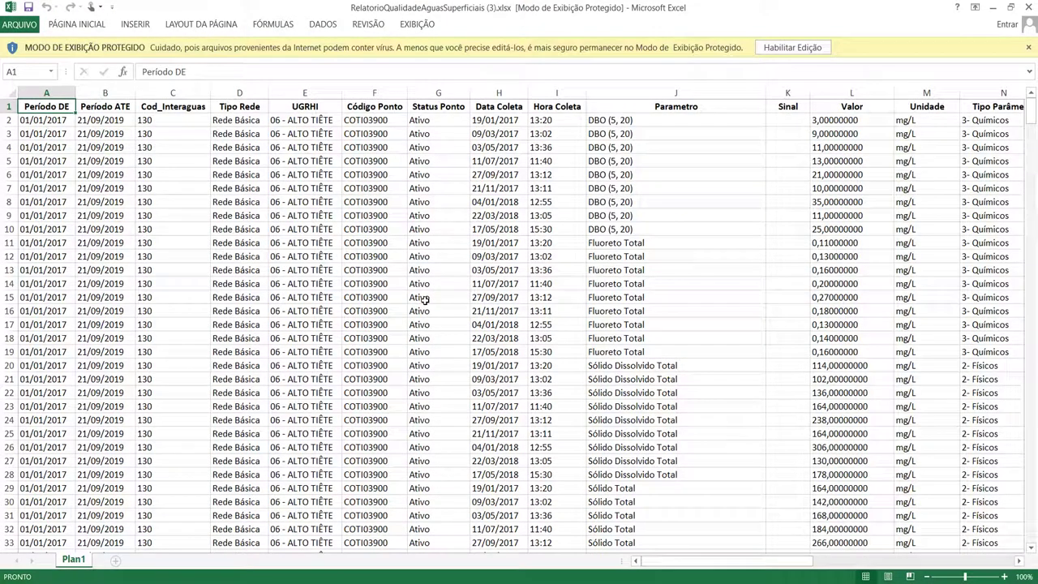
click(424, 299)
click(545, 202)
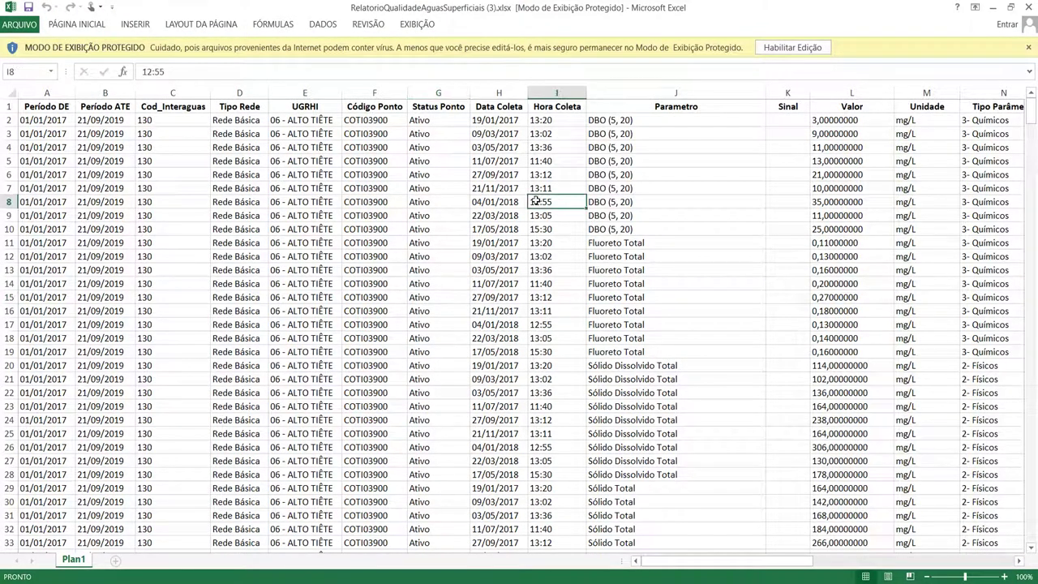
click(397, 188)
click(817, 48)
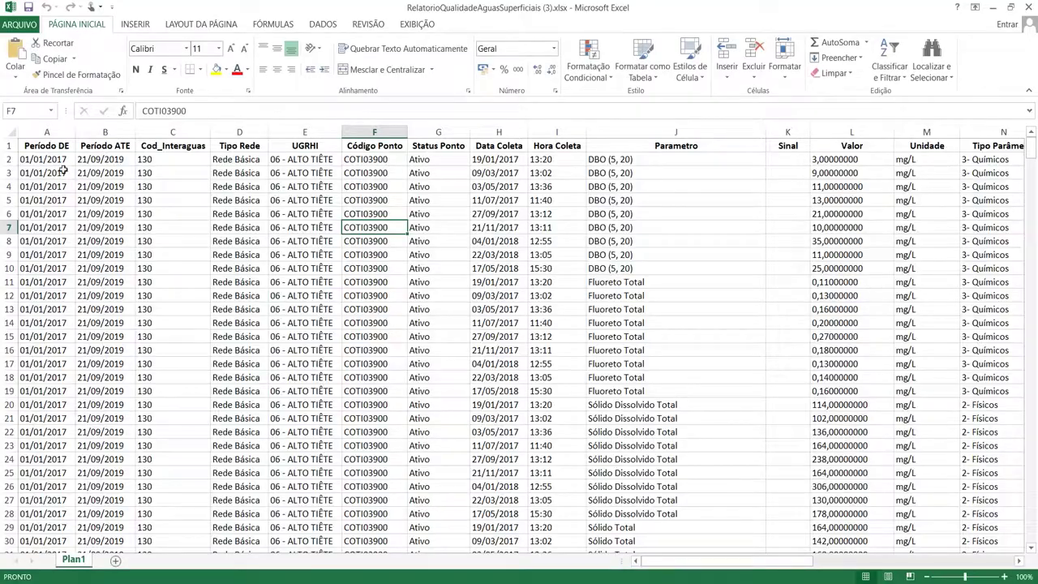
Add filters to the whole header row of the COTI03900 report, from Período DE to Captação
drag(41, 145, 343, 146)
click(897, 81)
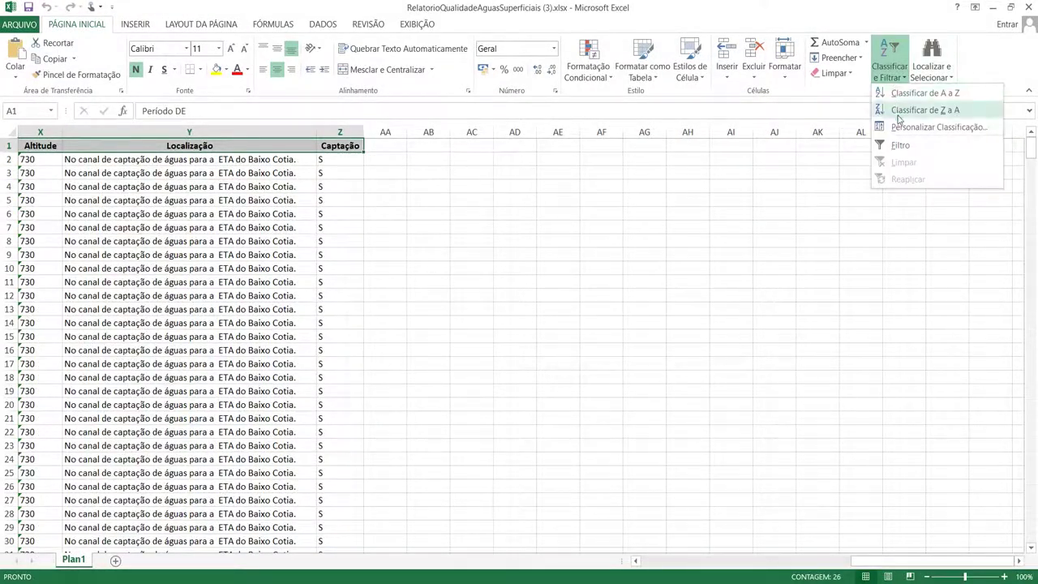
click(899, 143)
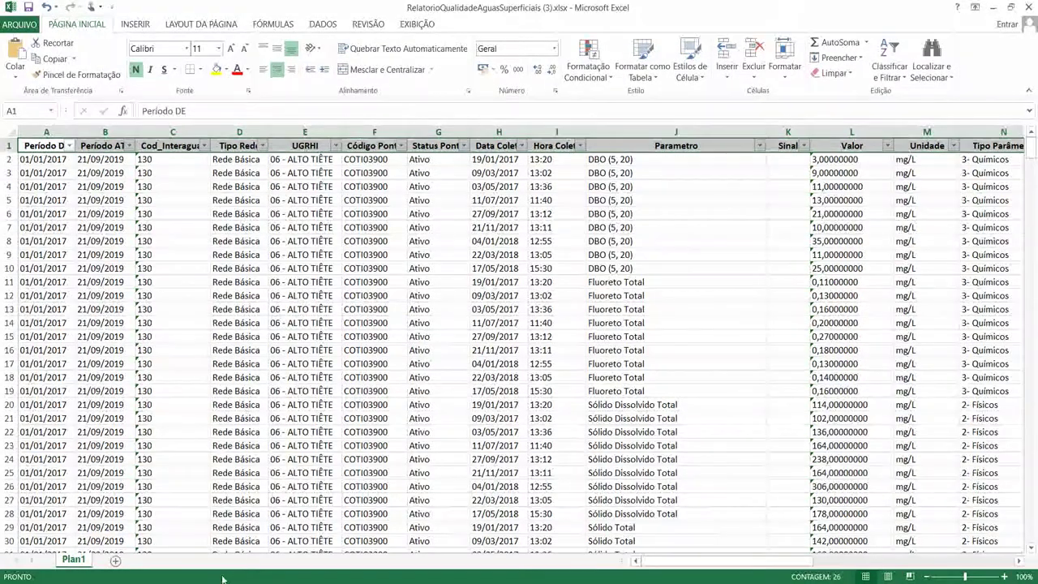
Return to the browser downloads, open the COGR00900 report, RelatorioQualidadeAguasSuperficiais (4).xlsx, and enable editing
key(alt+Tab)
click(193, 572)
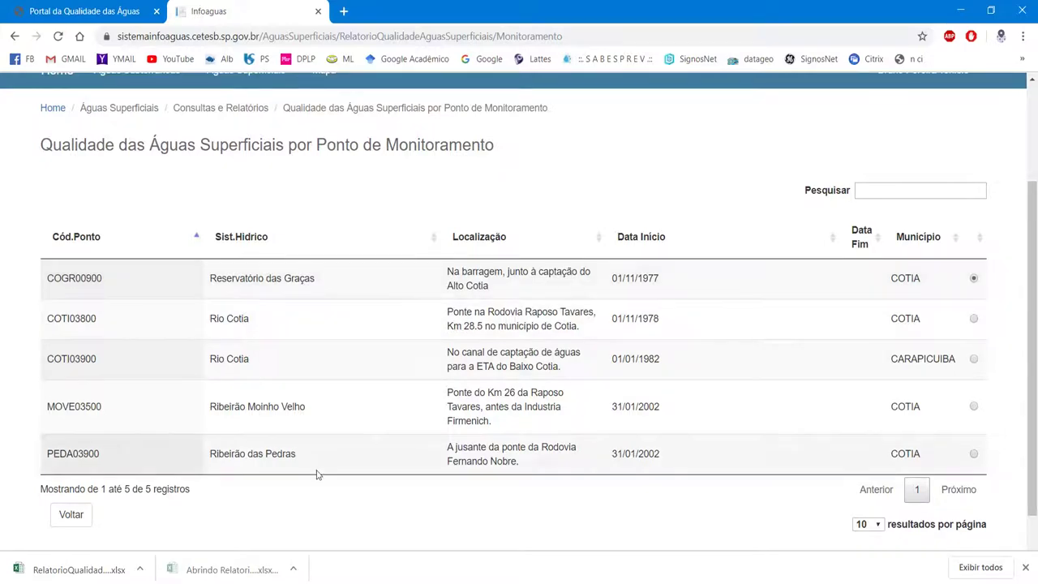
click(207, 531)
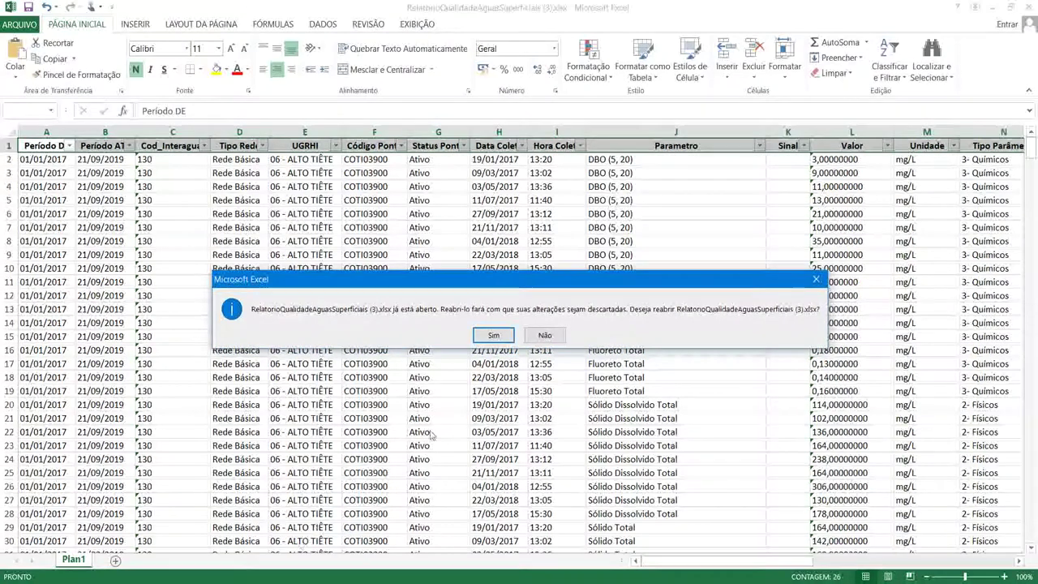
click(498, 334)
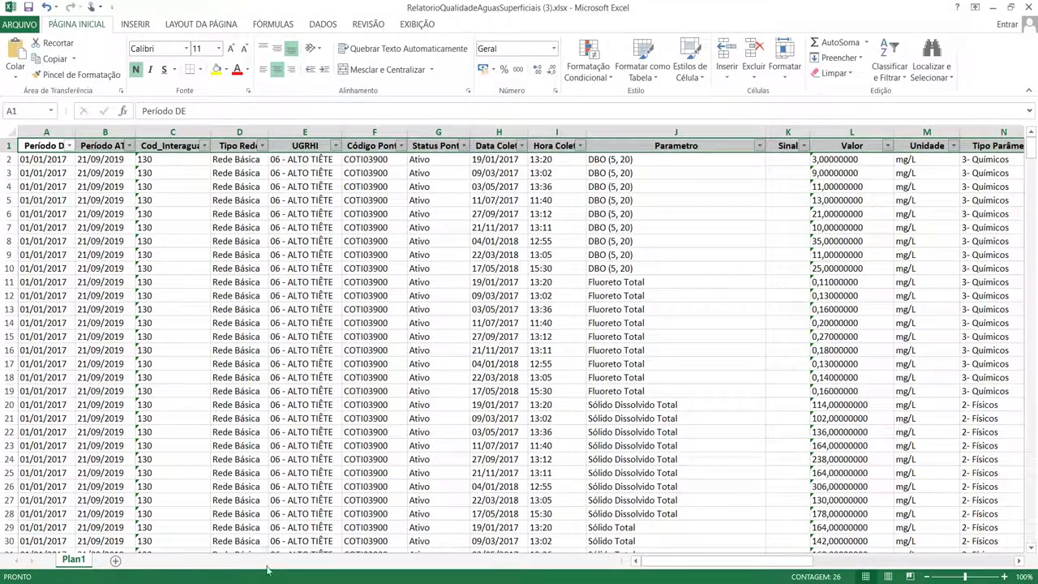
key(alt+Tab)
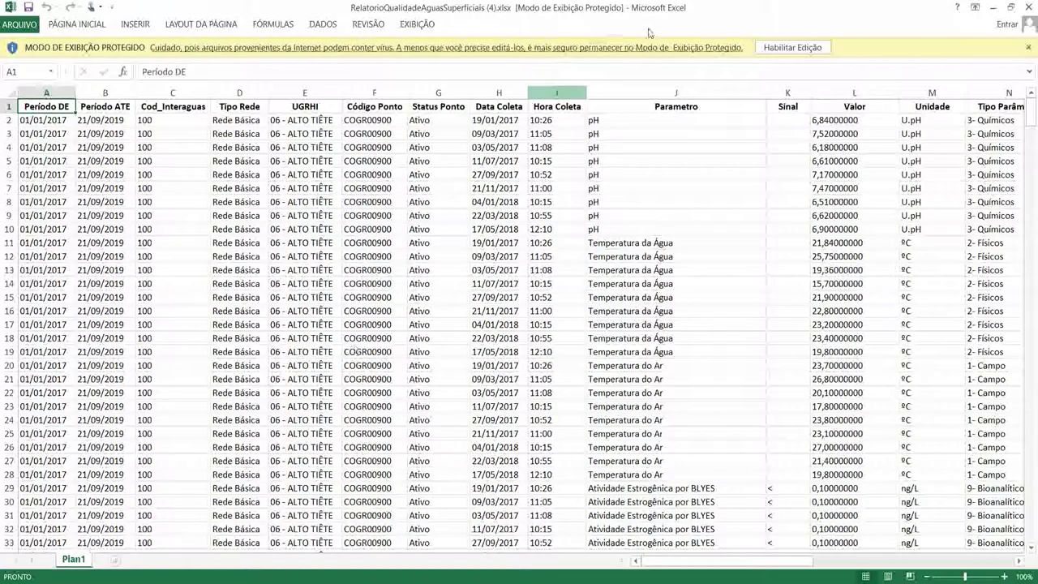
click(792, 47)
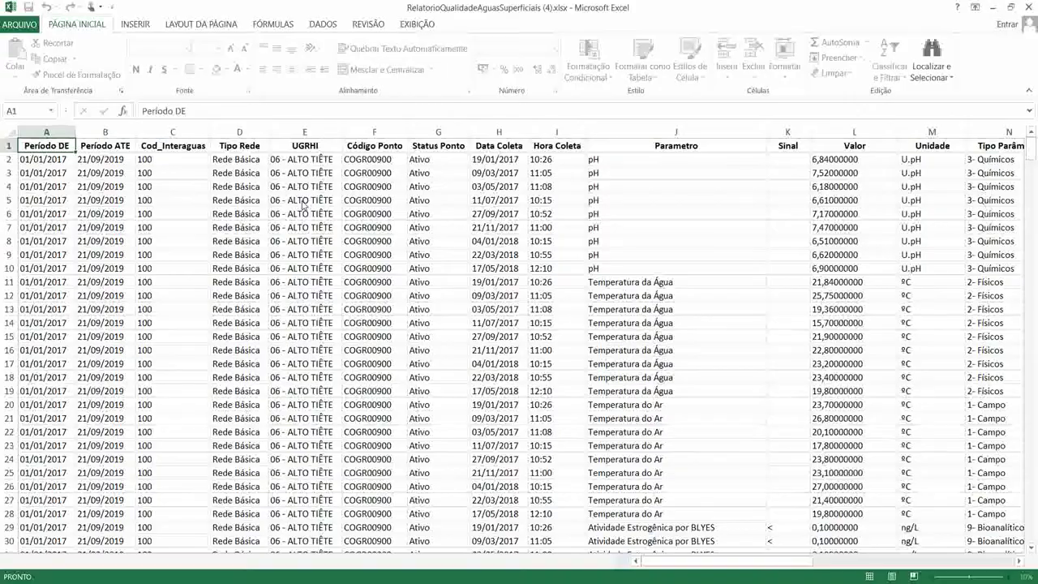
Add filters to the whole header row of the COGR00900 report, from Período DE to Captação
click(162, 199)
drag(9, 145, 808, 127)
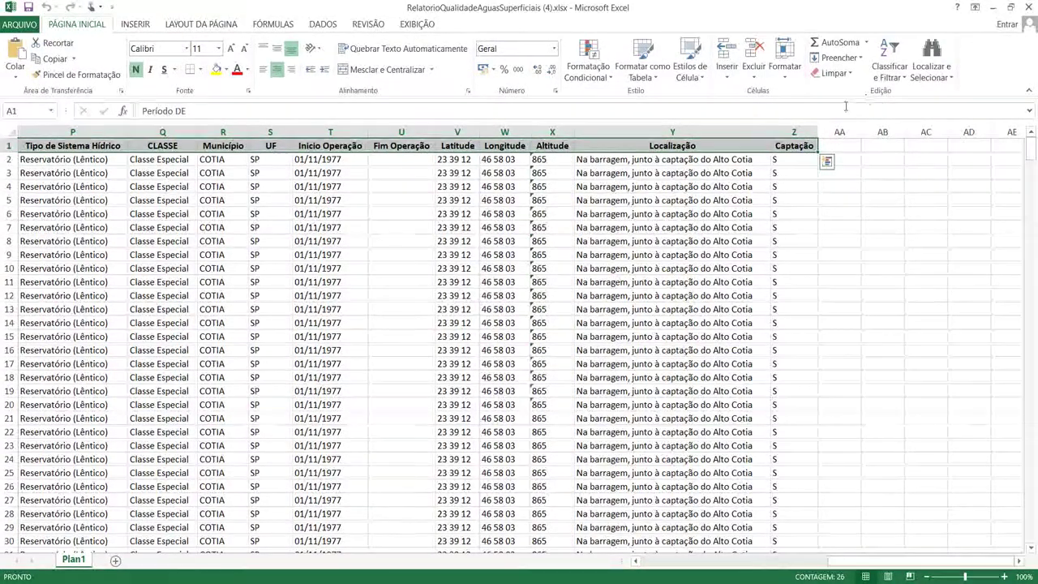
click(887, 73)
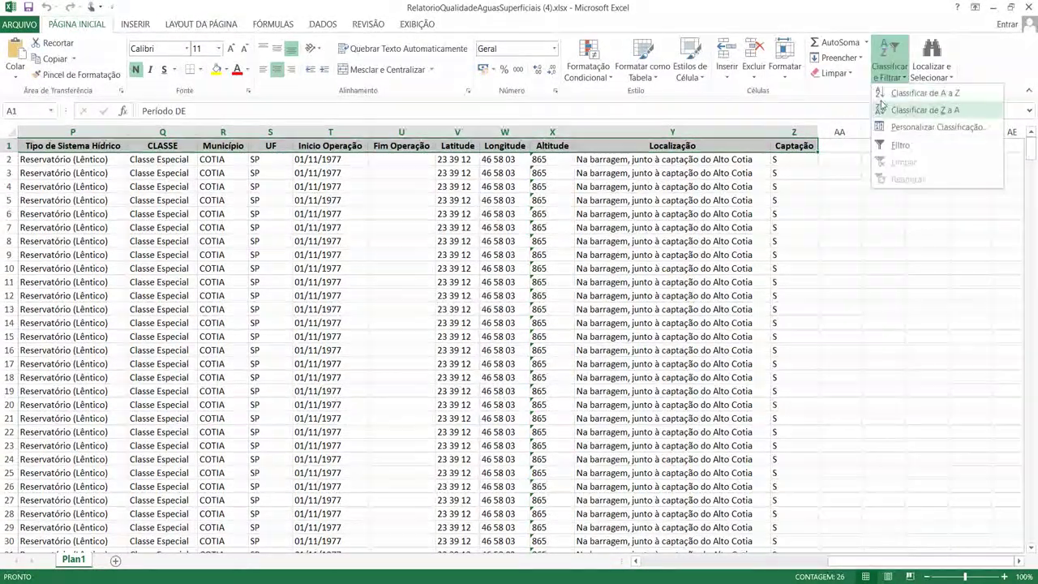
click(892, 143)
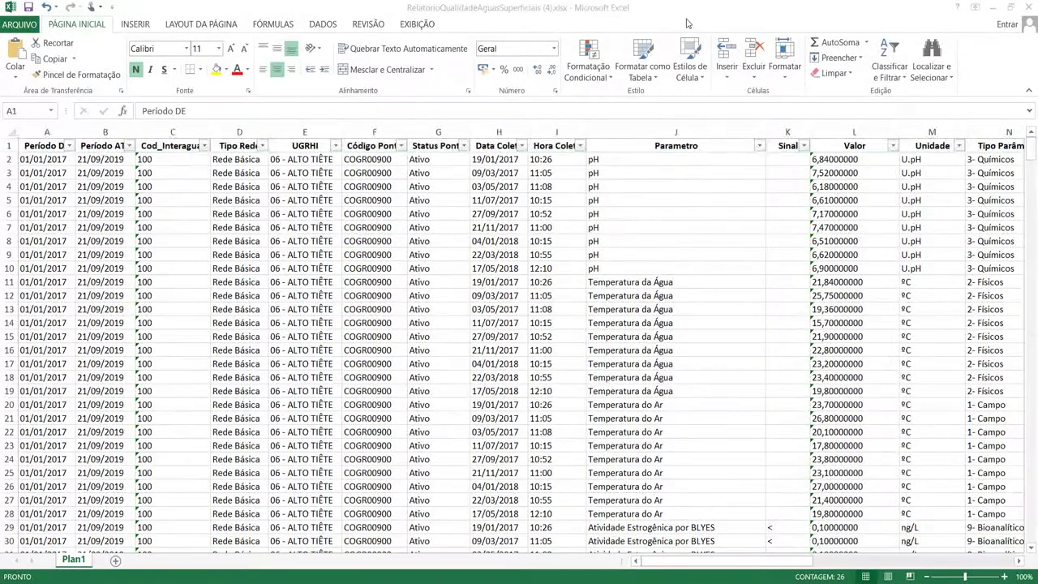
double_click(686, 8)
drag(747, 81, 585, 125)
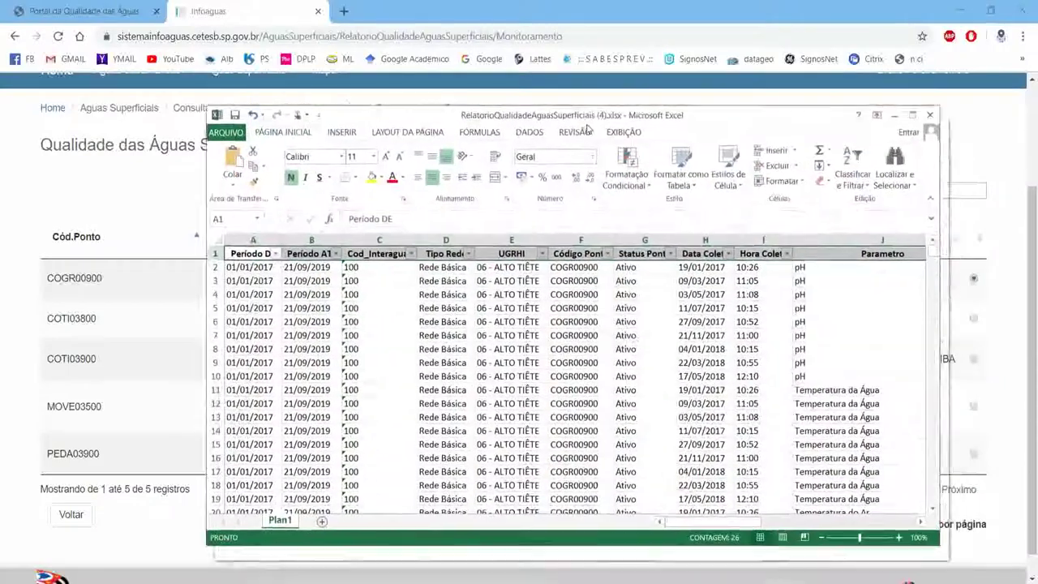
click(586, 125)
double_click(595, 111)
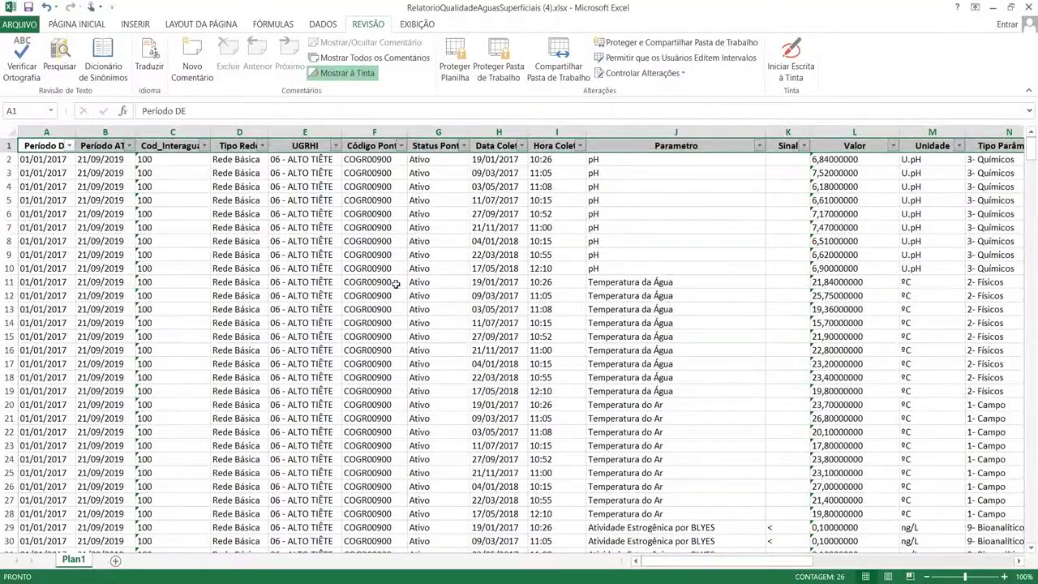
Switch to the COTI03900 report, RelatorioQualidadeAguasSuperficiais (3).xlsx, and filter Data Coleta to show only 04/01/2018
click(376, 161)
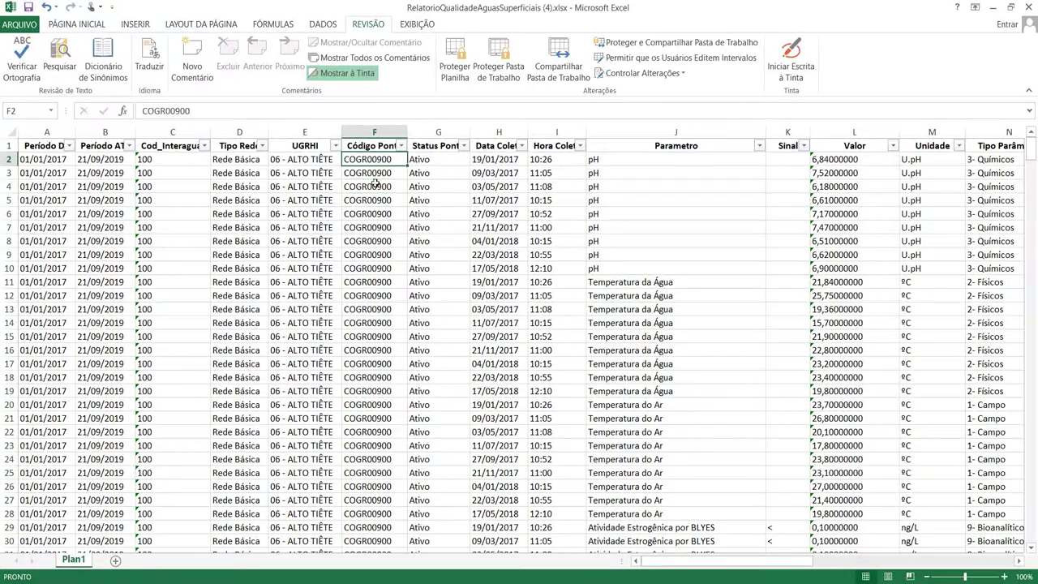
mouse_move(274, 563)
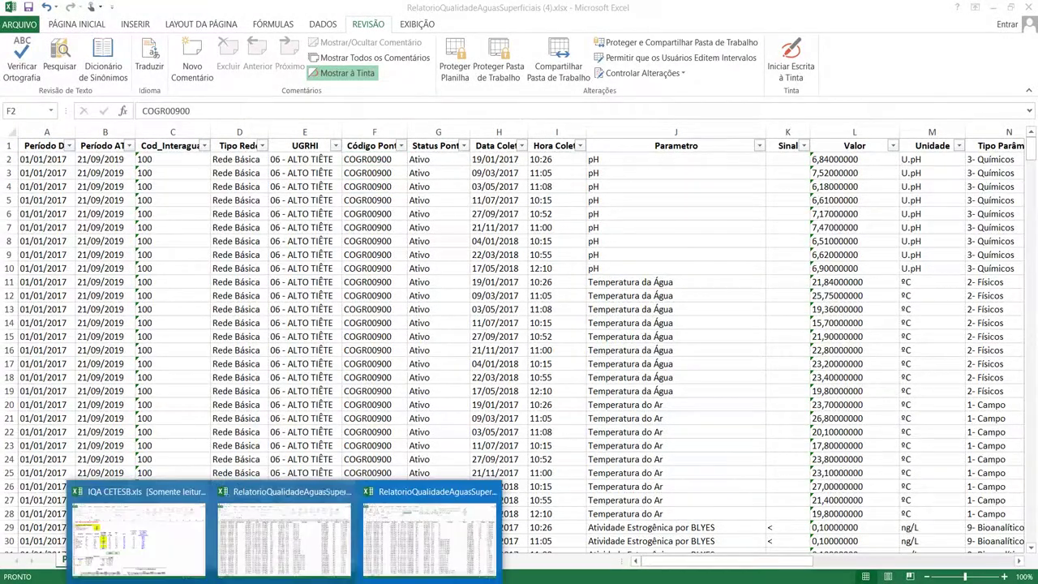
click(308, 556)
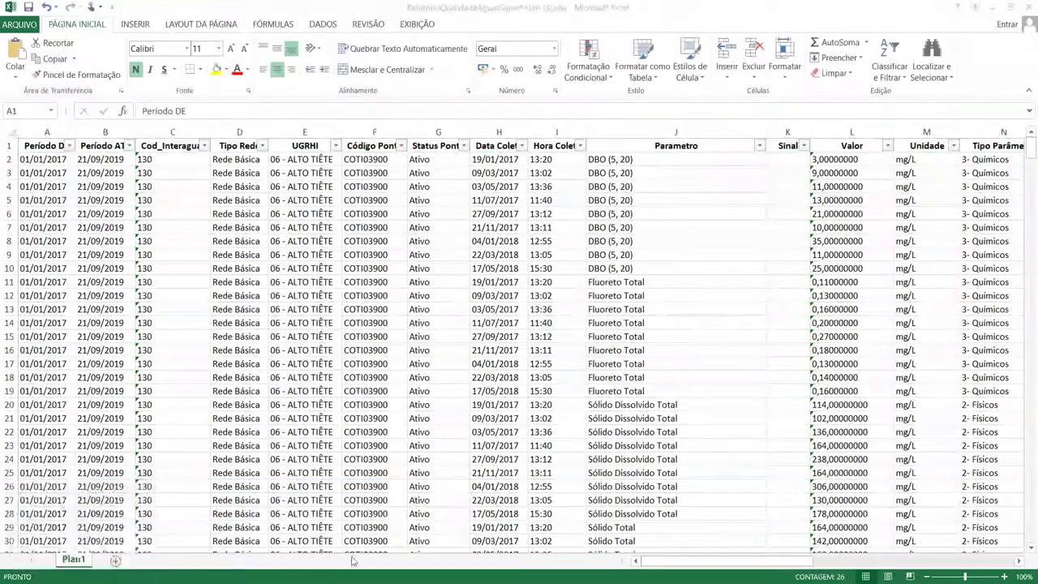
click(383, 433)
click(375, 242)
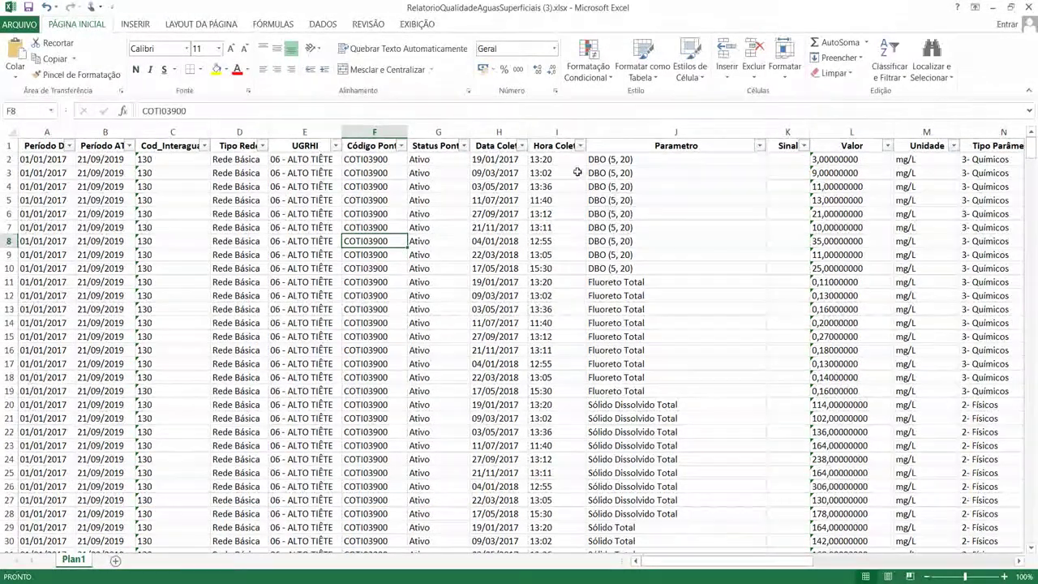
click(521, 146)
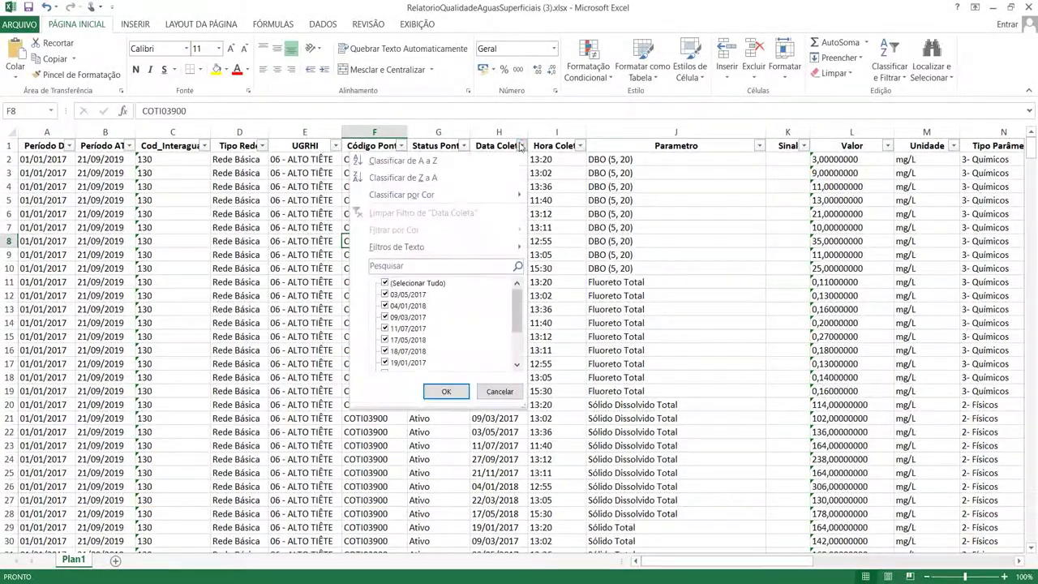
click(386, 284)
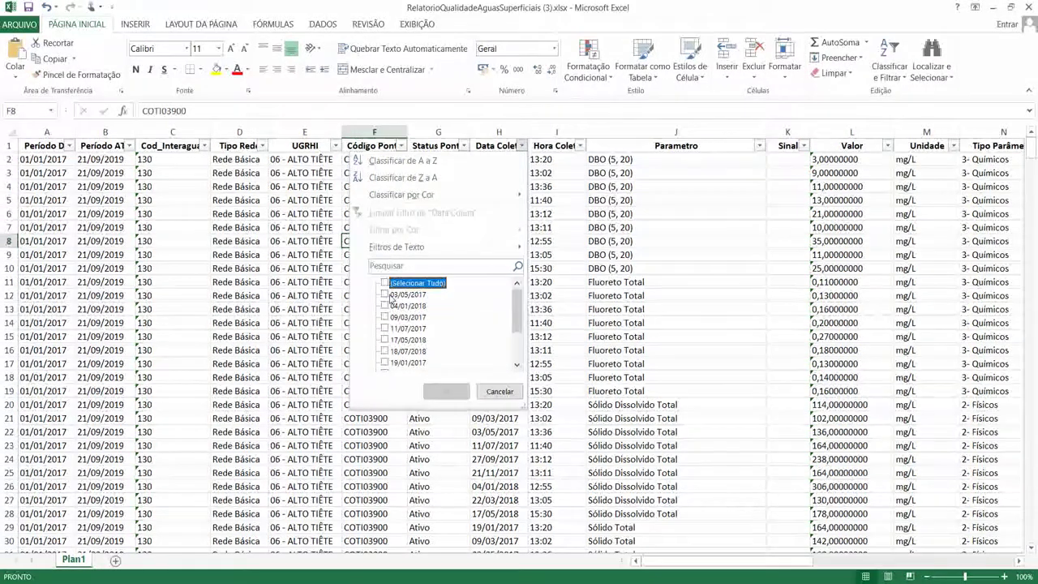
click(385, 306)
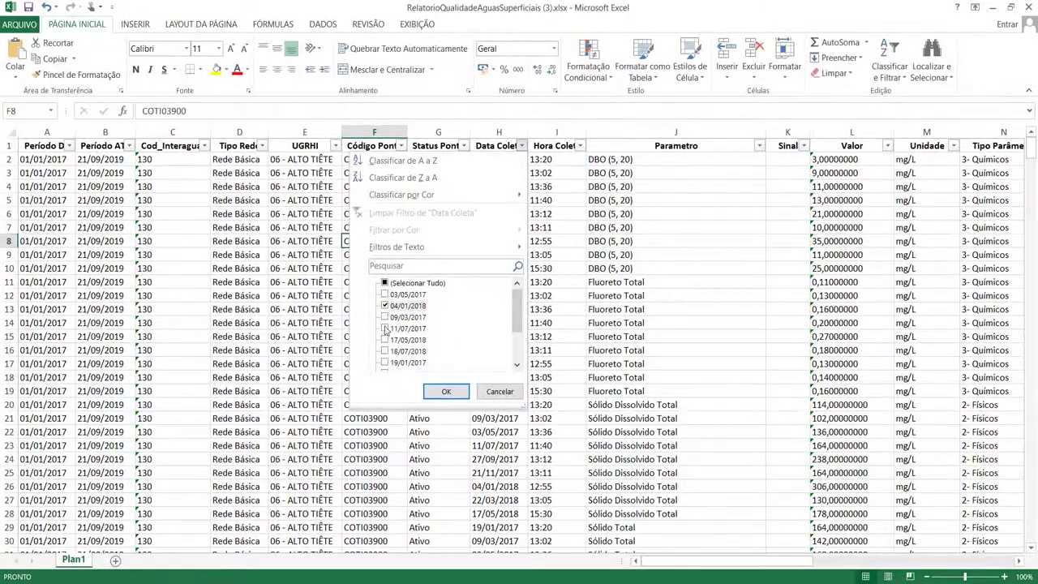
click(449, 391)
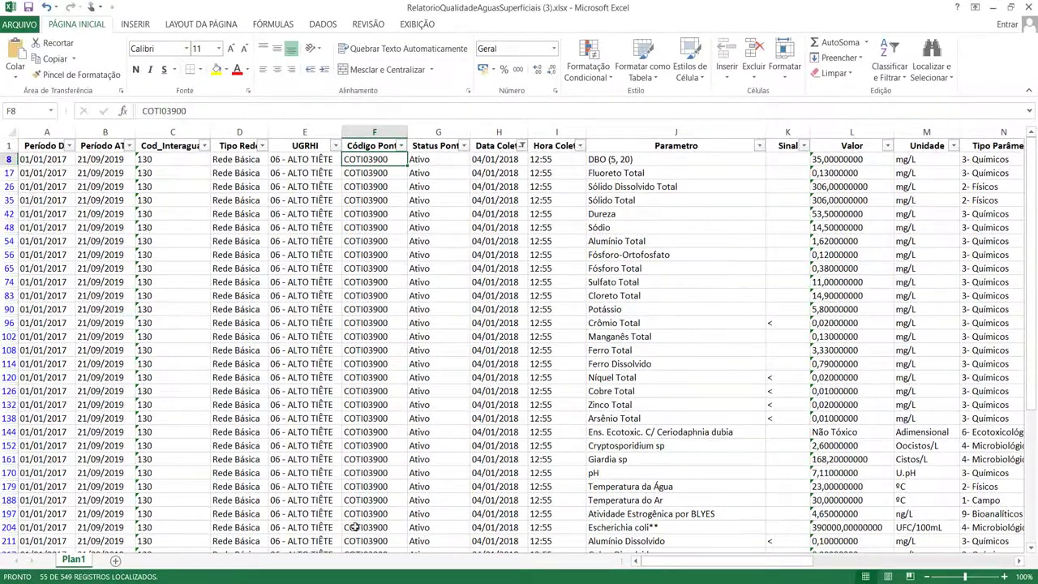
Switch to the COGR00900 report, RelatorioQualidadeAguasSuperficiais (4).xlsx, and filter Data Coleta to show only 04/01/2018
mouse_move(373, 536)
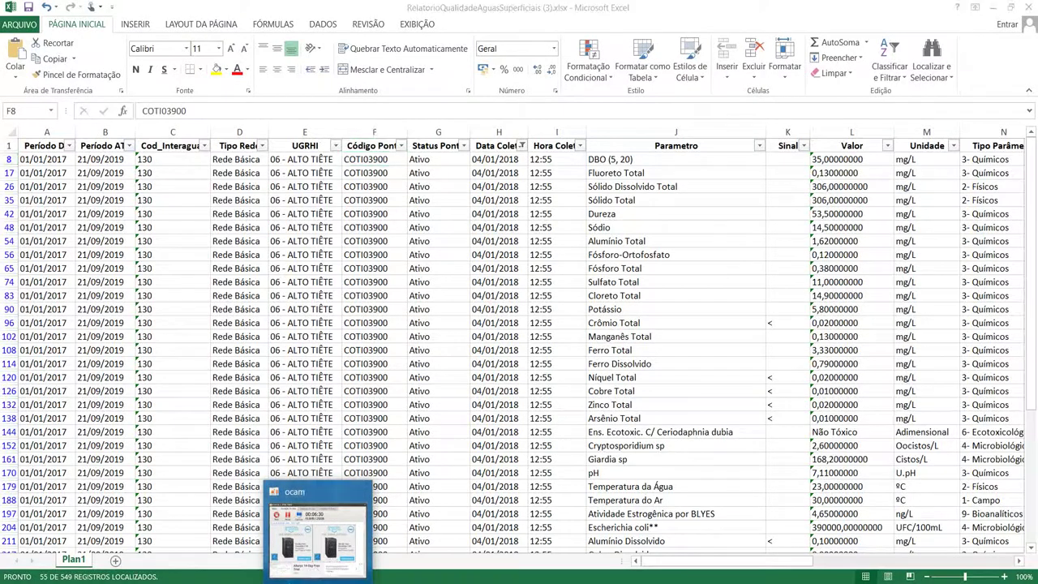
click(425, 545)
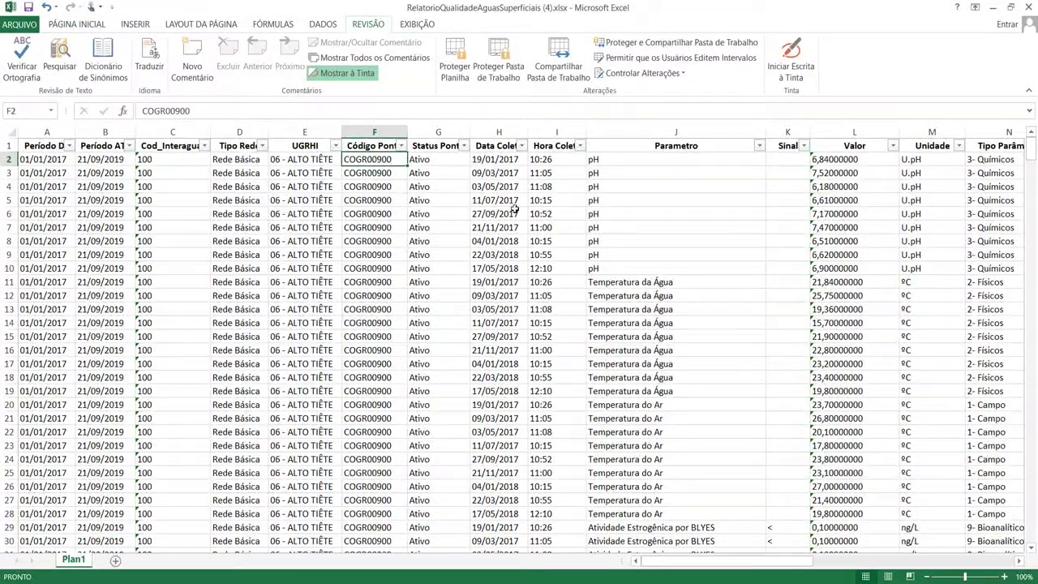
click(521, 145)
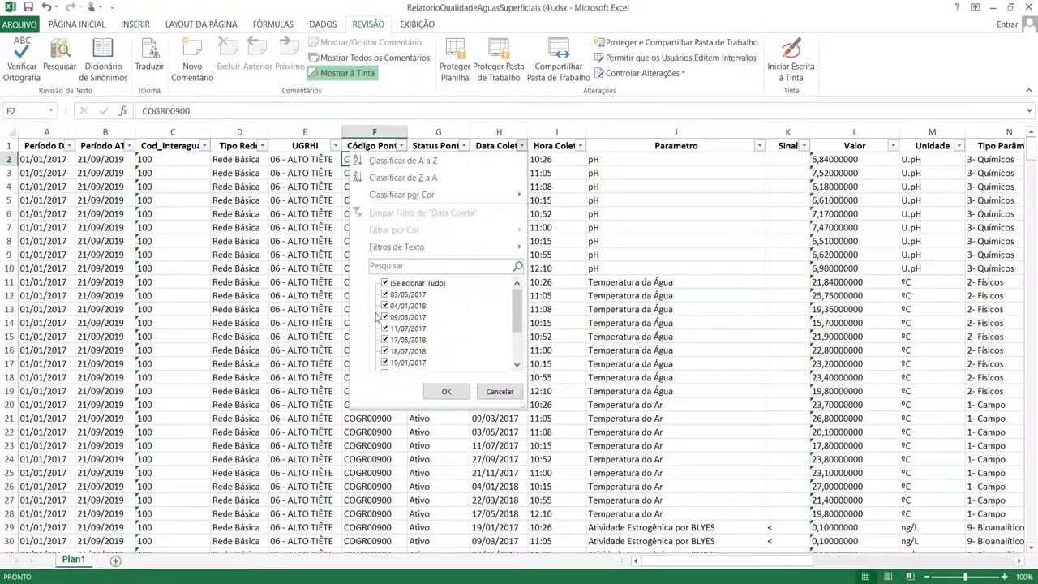
click(386, 283)
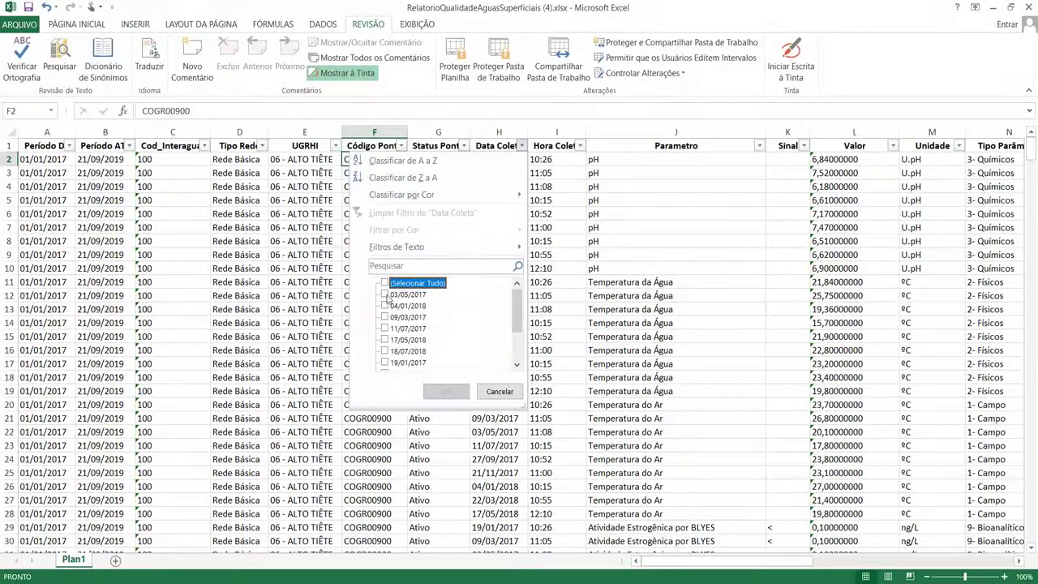
click(386, 306)
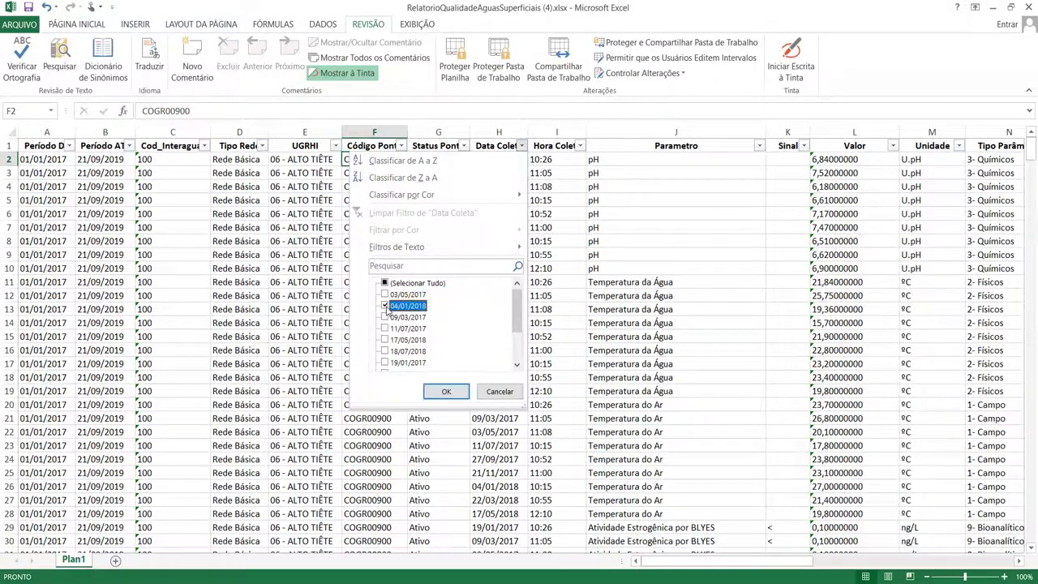
click(445, 391)
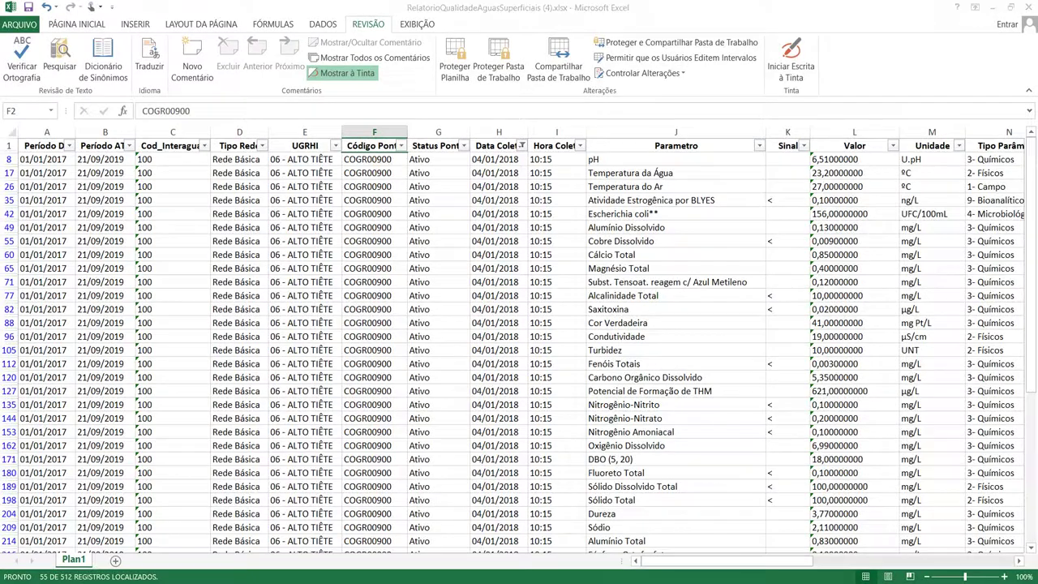
In the COGR00900 report, deselect every value in the Parametro filter and select only DBO (5, 20) and Escherichia coli**
click(278, 531)
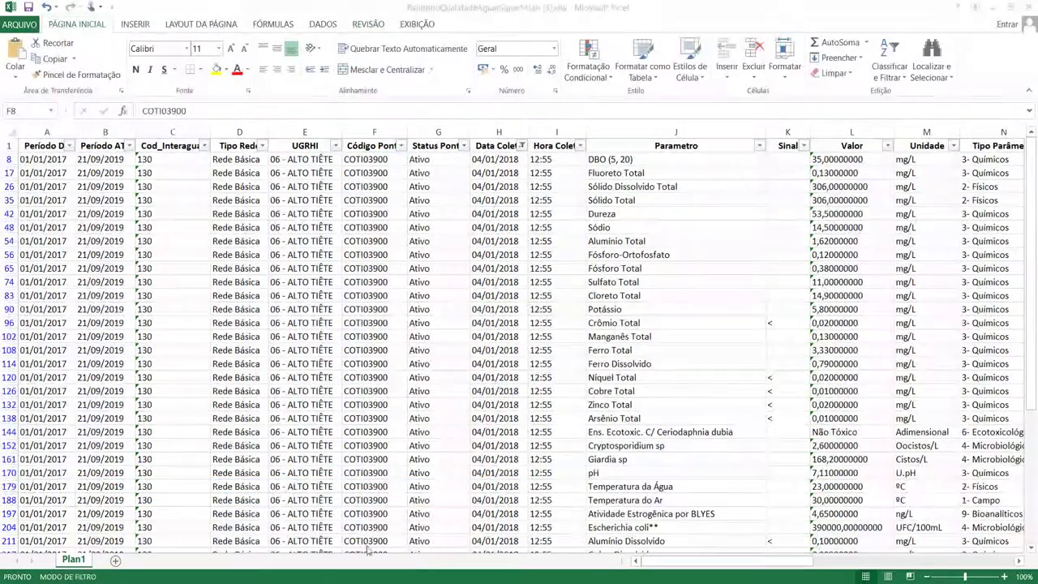
click(388, 558)
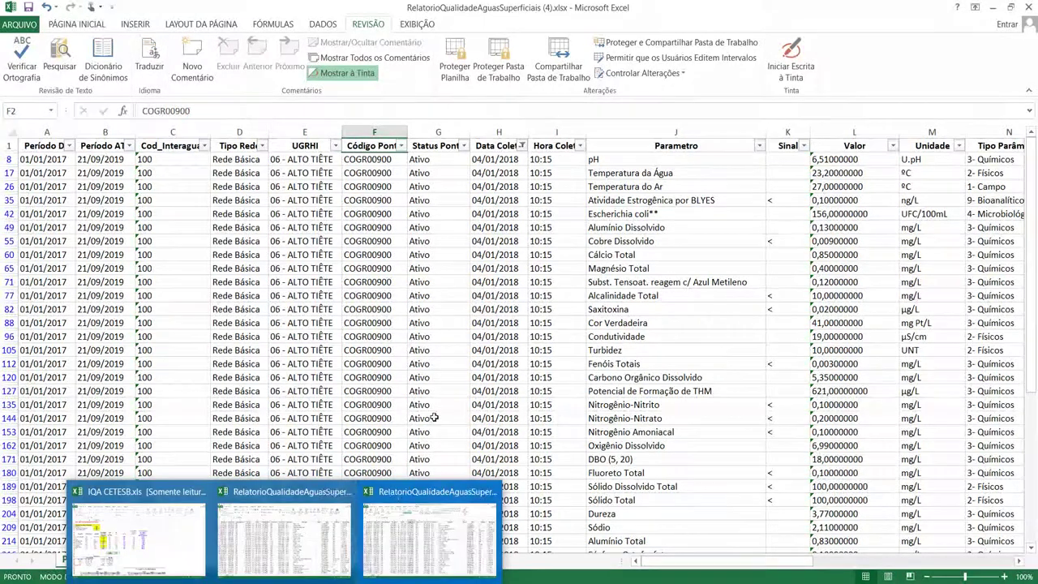
click(759, 145)
mouse_move(754, 295)
mouse_down()
mouse_move(754, 305)
mouse_move(757, 288)
mouse_up()
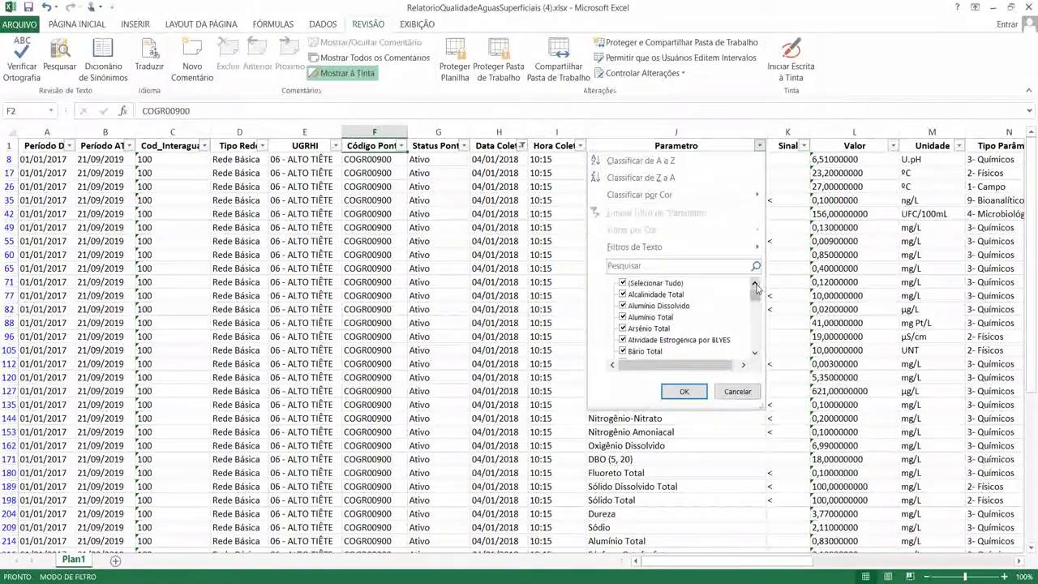
click(754, 354)
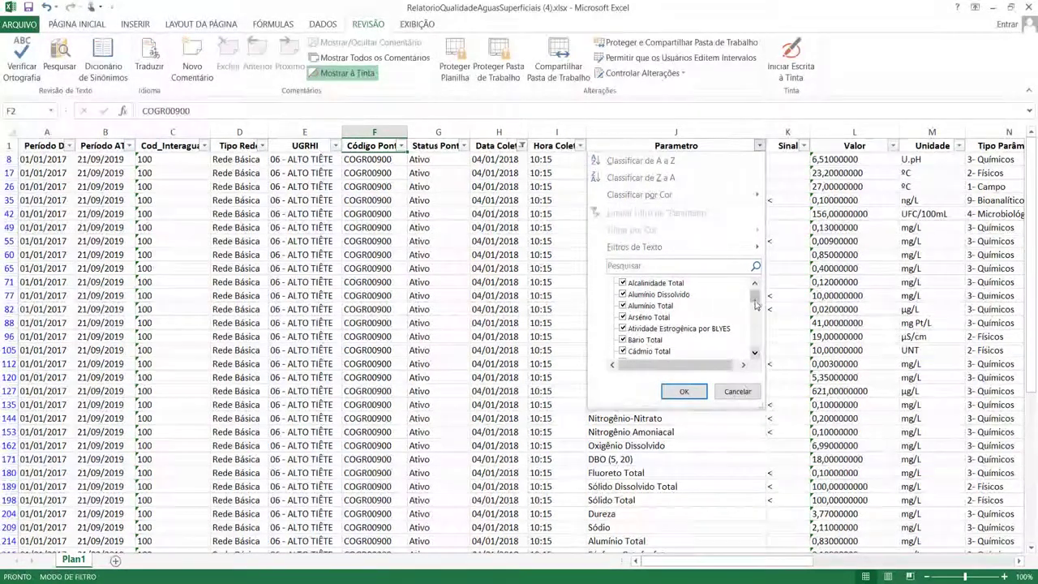
scroll(750, 292, up, 1)
click(640, 285)
scroll(639, 300, down, 3)
scroll(638, 308, down, 4)
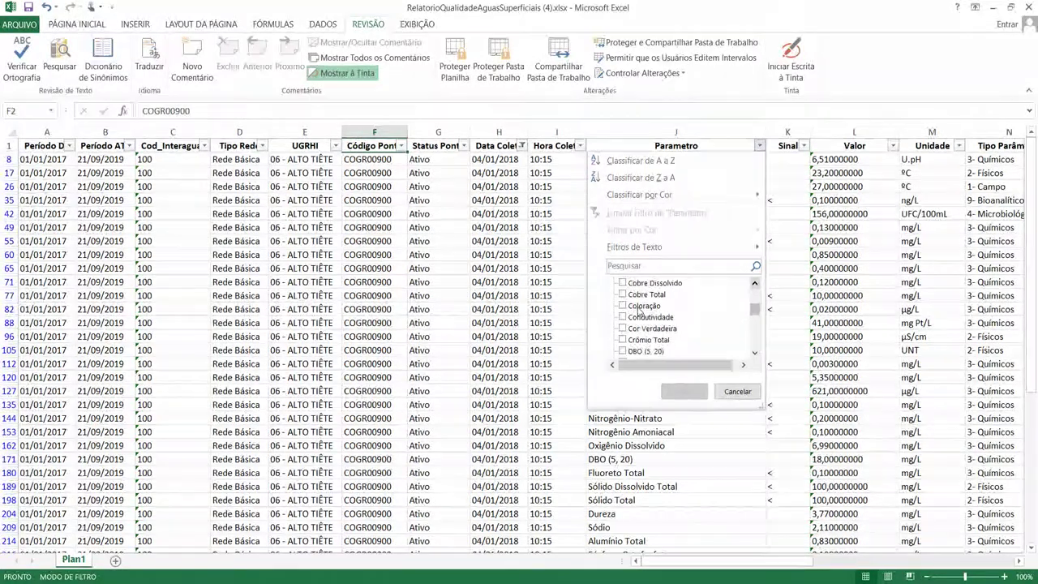
click(623, 351)
scroll(623, 348, down, 1)
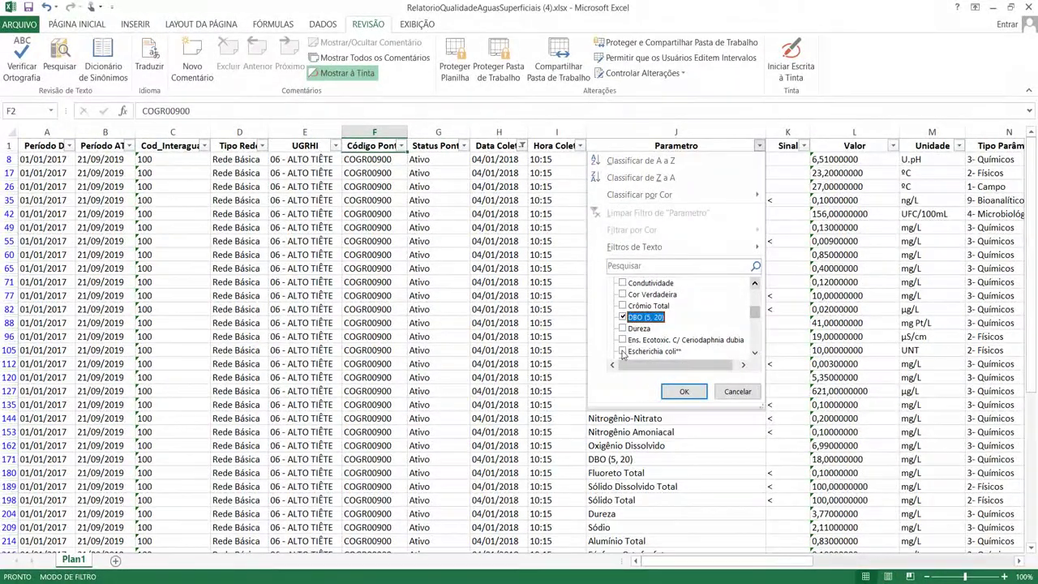
click(622, 351)
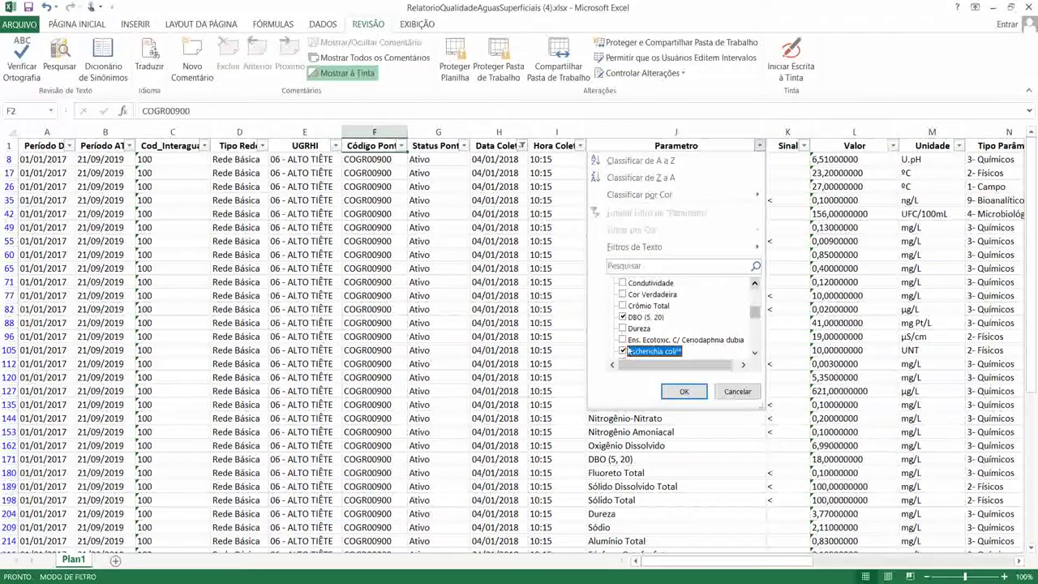
Add Ferro Total, Nitrogênio Total and Oxigênio Dissolvido to the parameters selected in the COGR00900 report's Parametro filter
scroll(643, 335, down, 1)
scroll(661, 328, down, 1)
click(623, 329)
scroll(664, 327, down, 3)
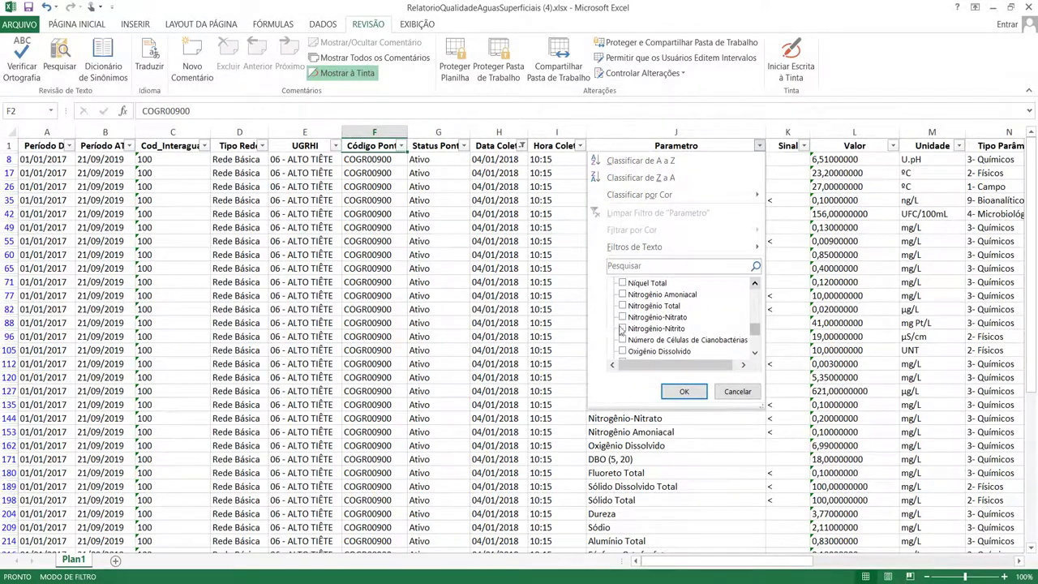
click(623, 306)
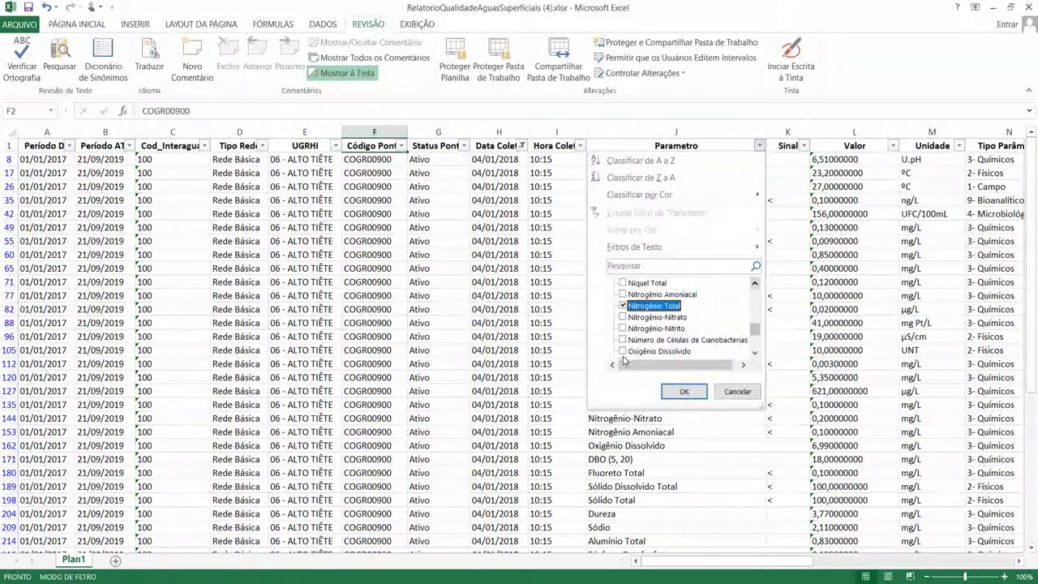
click(623, 351)
scroll(632, 347, down, 1)
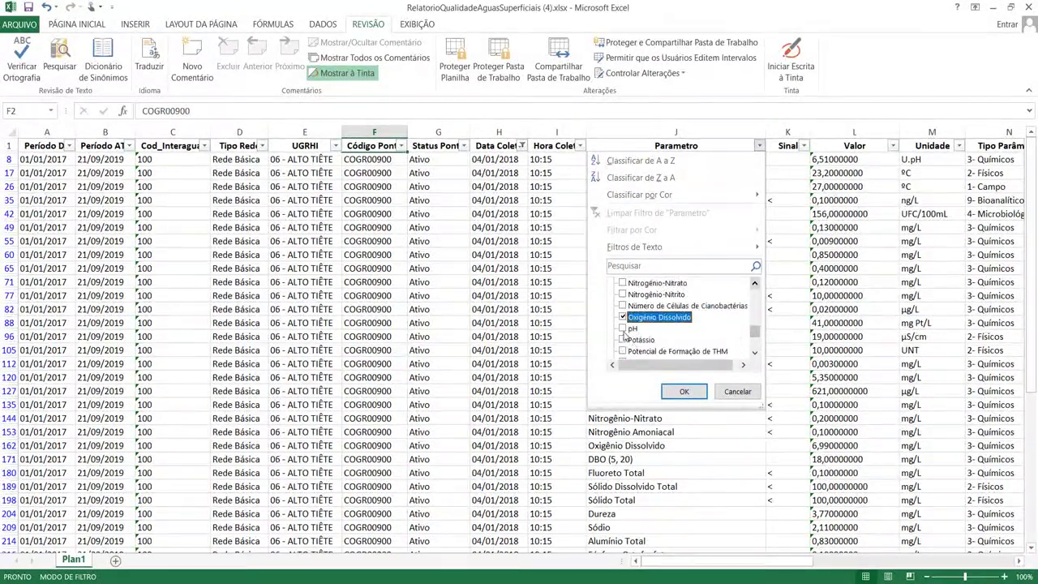
Add pH, Sólido Total, Temperatura da Água and Turbidez to the Parametro filter selection and apply the filter
click(623, 329)
scroll(624, 333, down, 1)
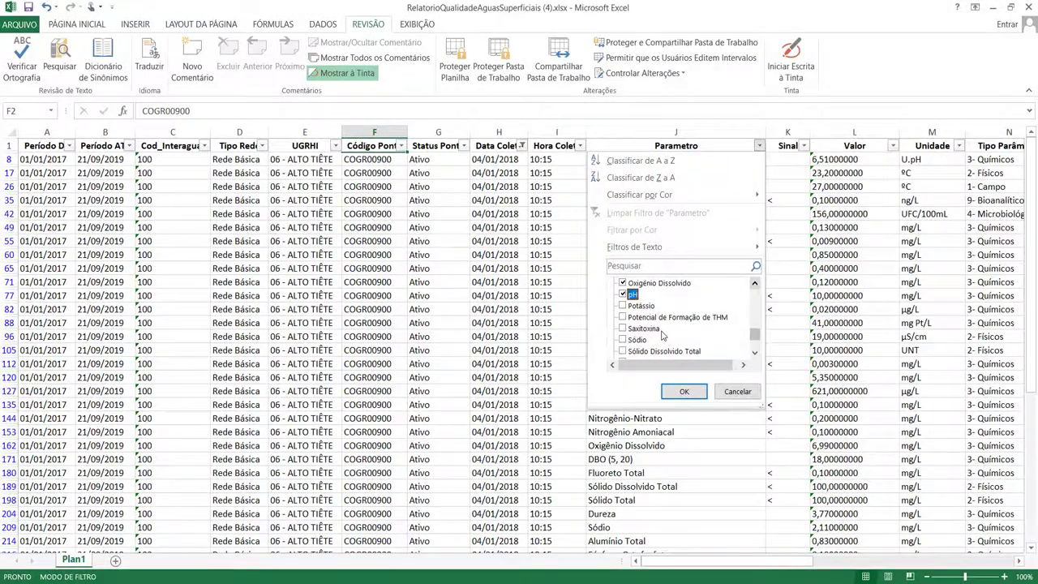
scroll(662, 333, down, 1)
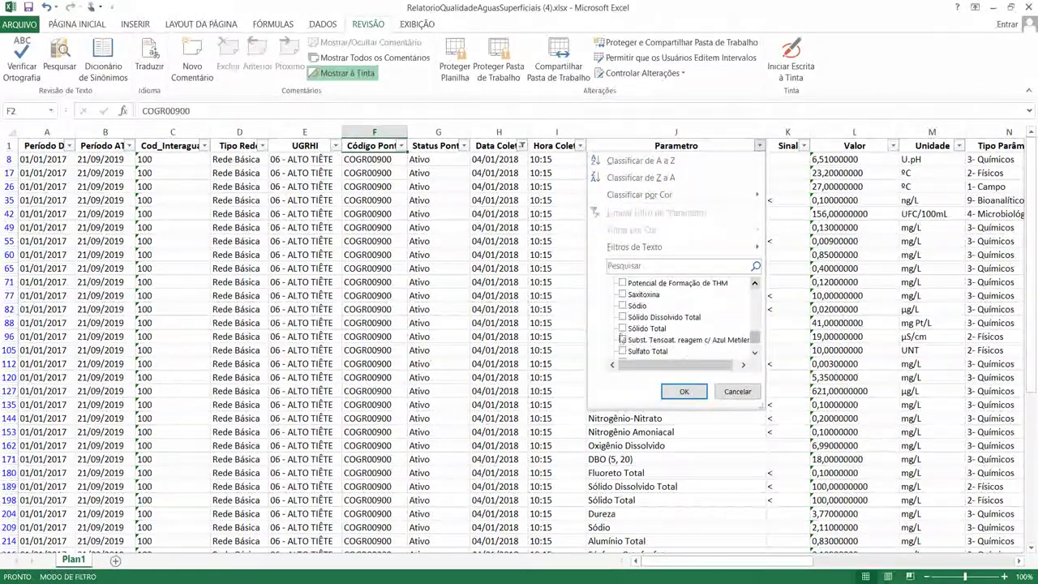
click(621, 329)
scroll(640, 332, down, 1)
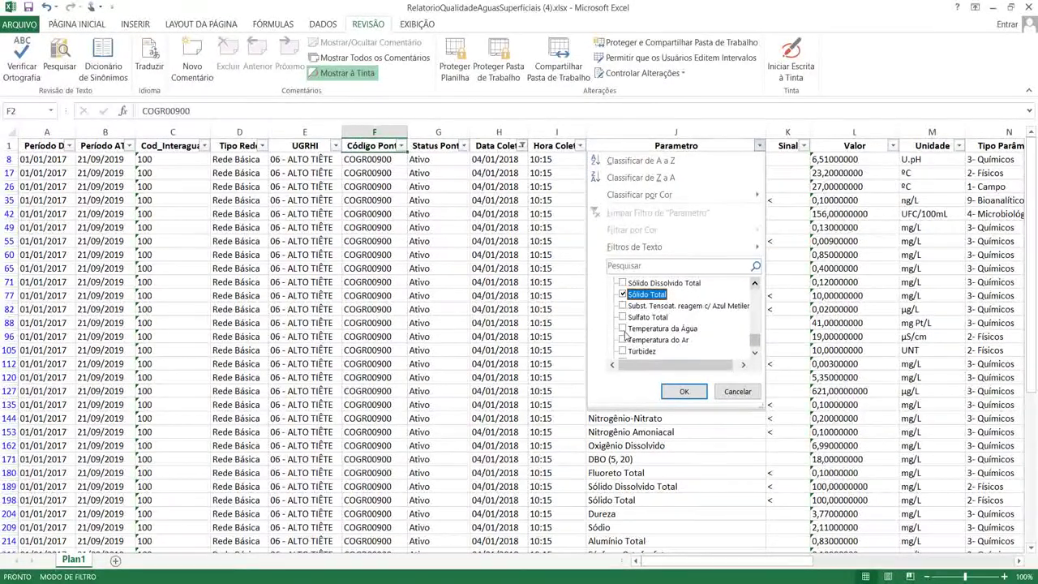
click(630, 329)
scroll(634, 339, down, 1)
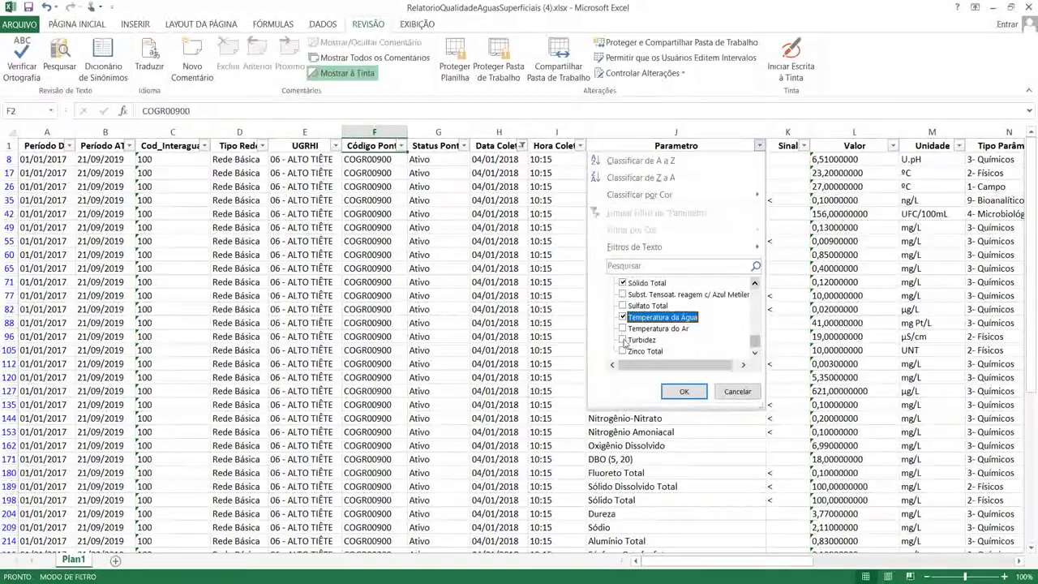
click(681, 392)
drag(607, 166, 625, 274)
Switch to the COTI03900 report and deselect every value in its Parametro filter
mouse_move(314, 581)
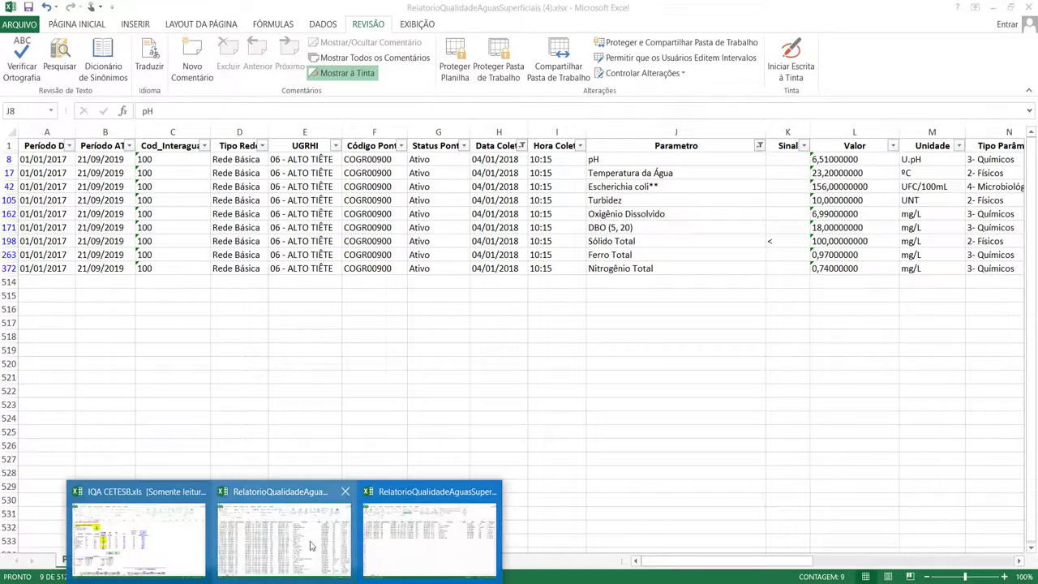
click(312, 546)
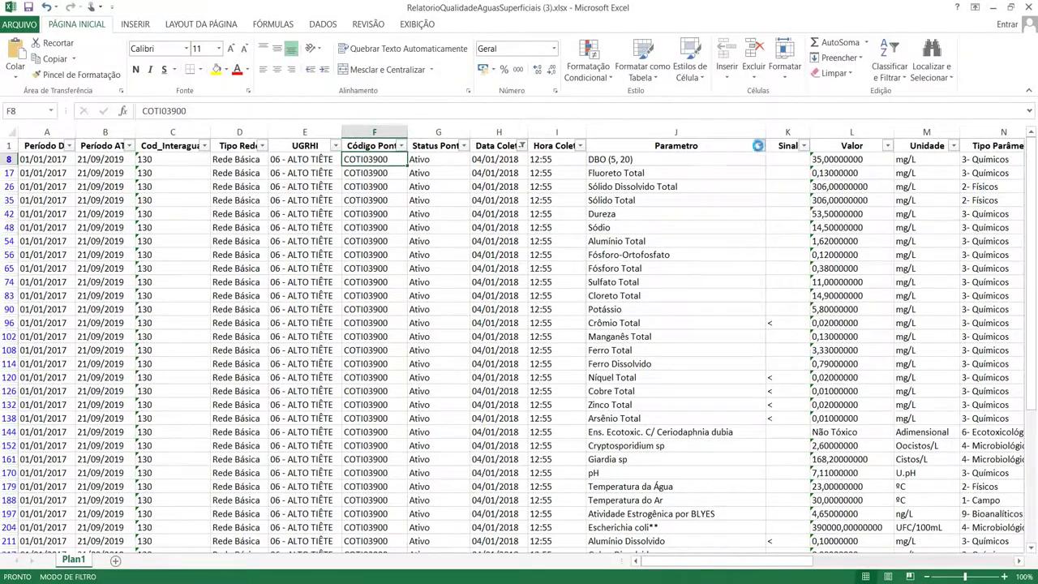
click(759, 145)
click(623, 281)
Select Escherichia coli** and DBO (5, 20) in the COTI03900 report's Parametro filter
scroll(626, 305, down, 5)
scroll(626, 305, down, 1)
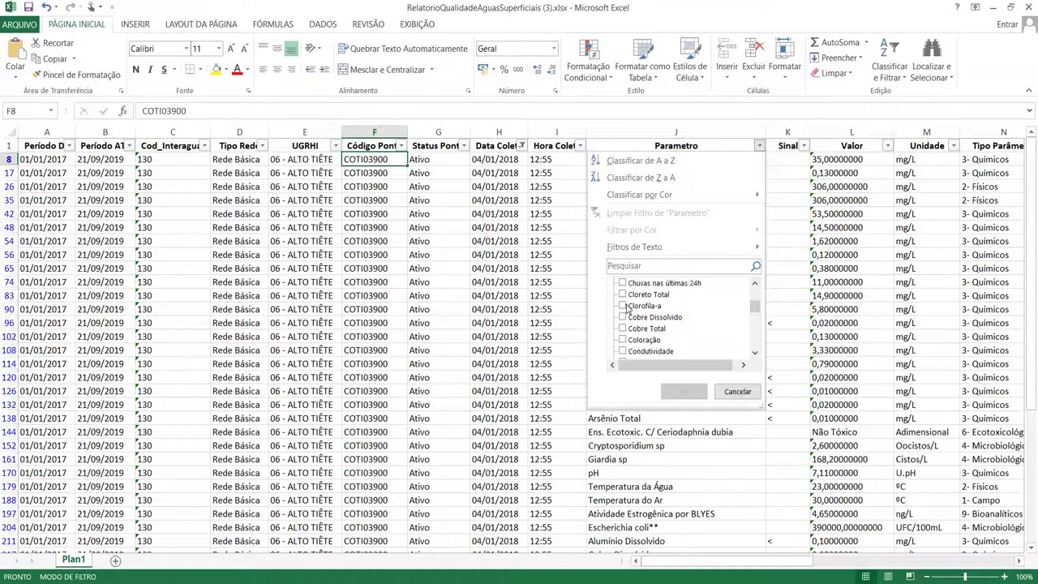
scroll(626, 306, down, 1)
scroll(626, 306, up, 8)
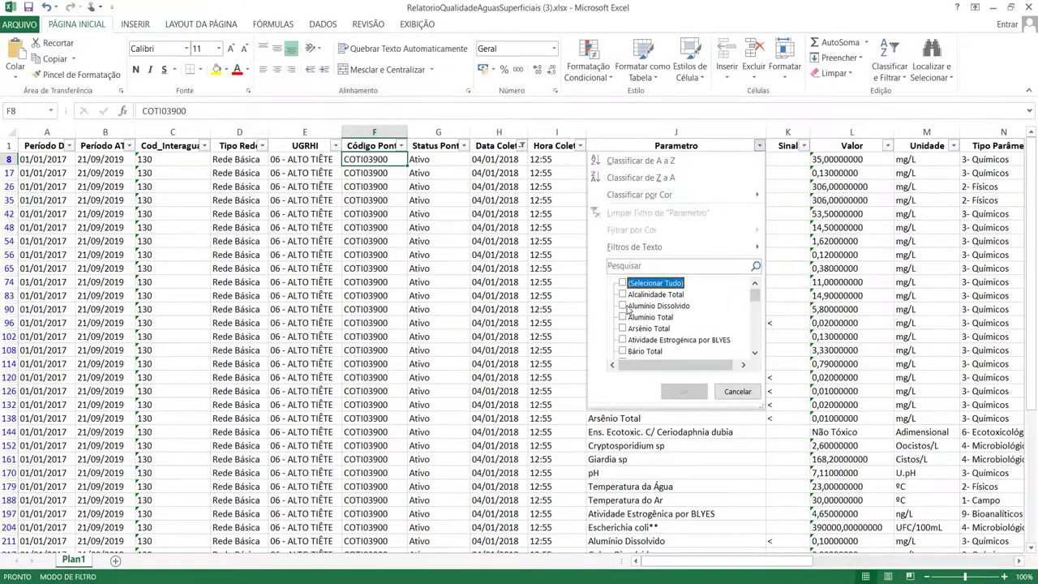
scroll(627, 310, down, 5)
scroll(621, 312, down, 1)
scroll(621, 311, up, 1)
scroll(621, 311, down, 2)
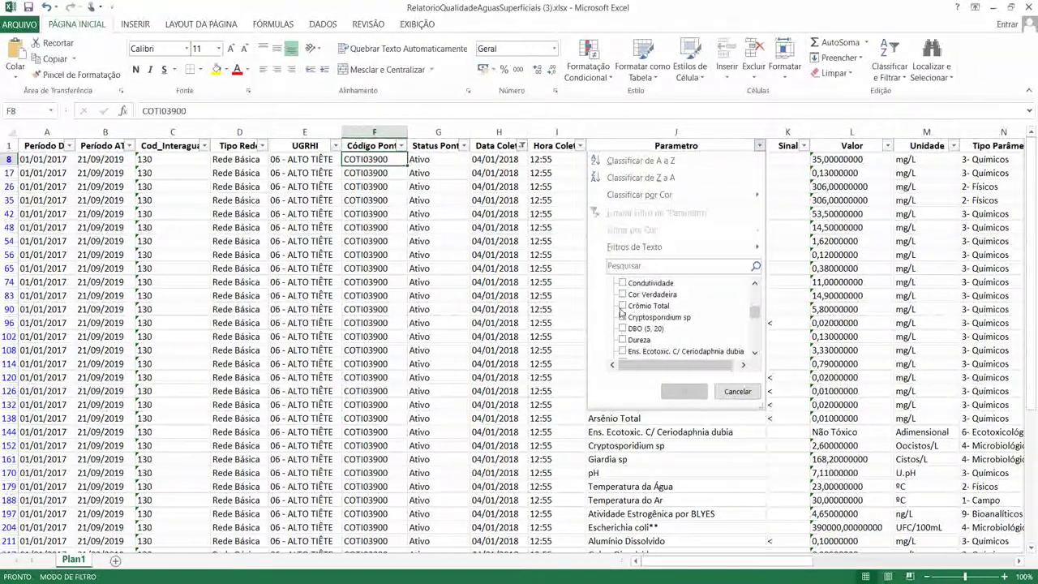
scroll(621, 323, down, 1)
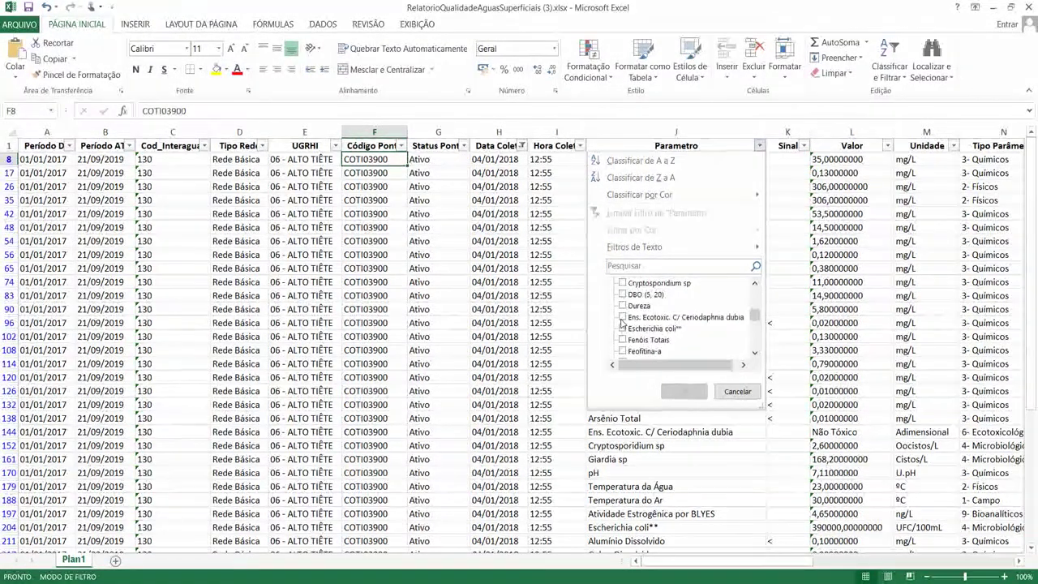
click(622, 327)
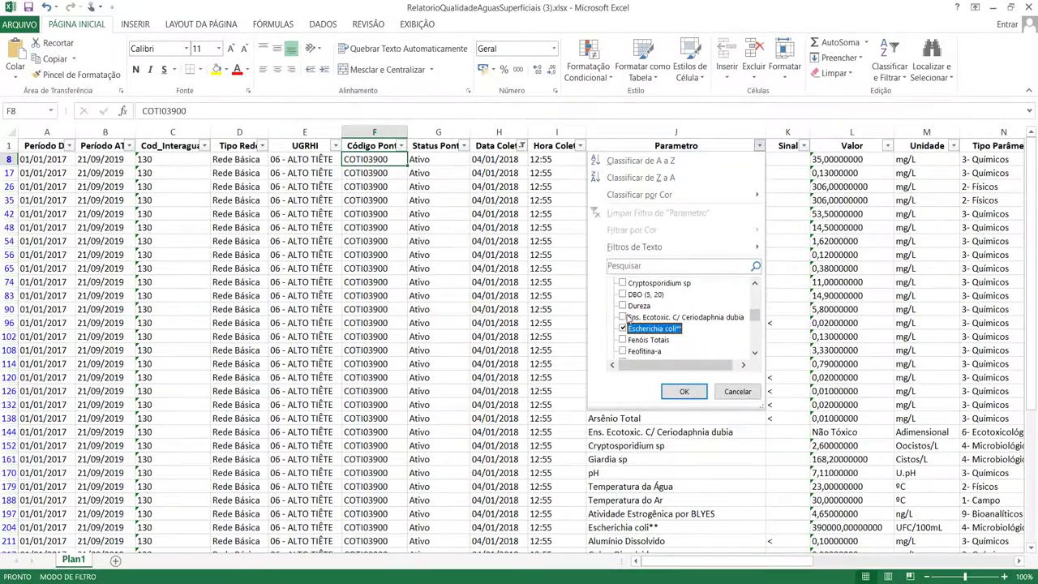
click(622, 296)
Add Fósforo Total, Nitrogênio Total, Oxigênio Dissolvido and pH to the parameters selected in the COTI03900 report's Parametro filter
scroll(626, 313, down, 1)
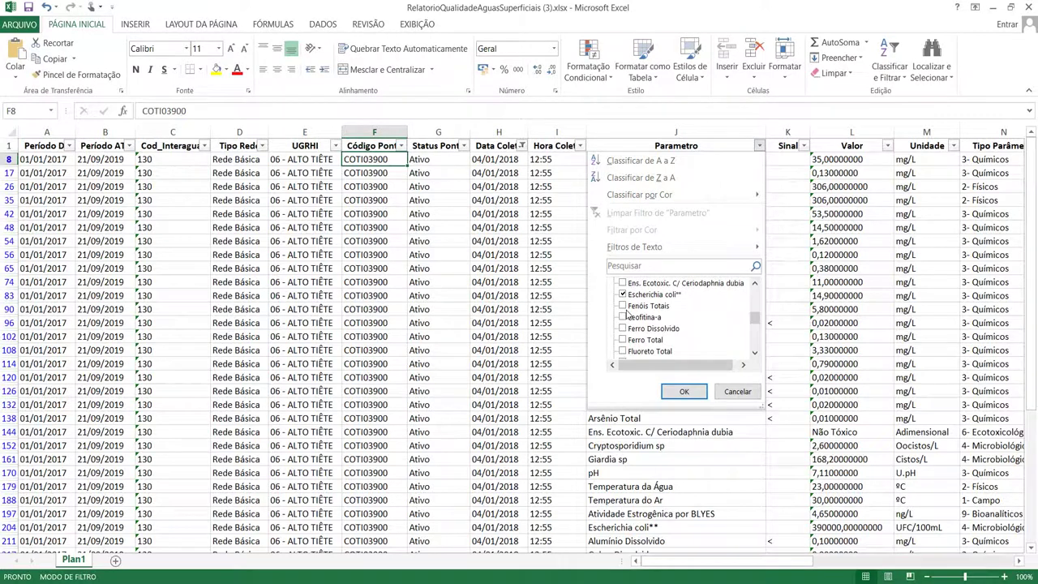
scroll(621, 339, down, 2)
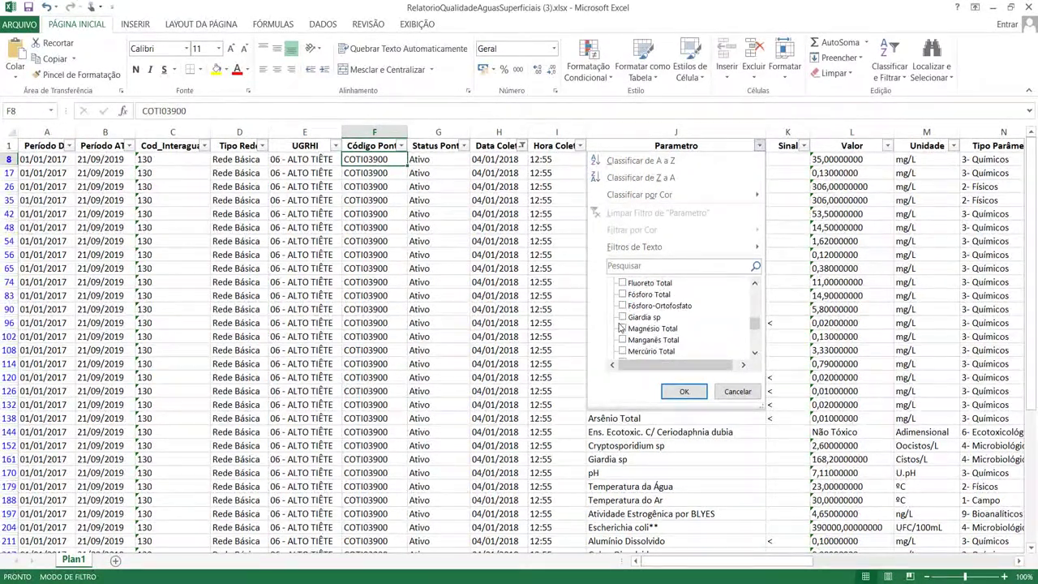
scroll(620, 326, down, 1)
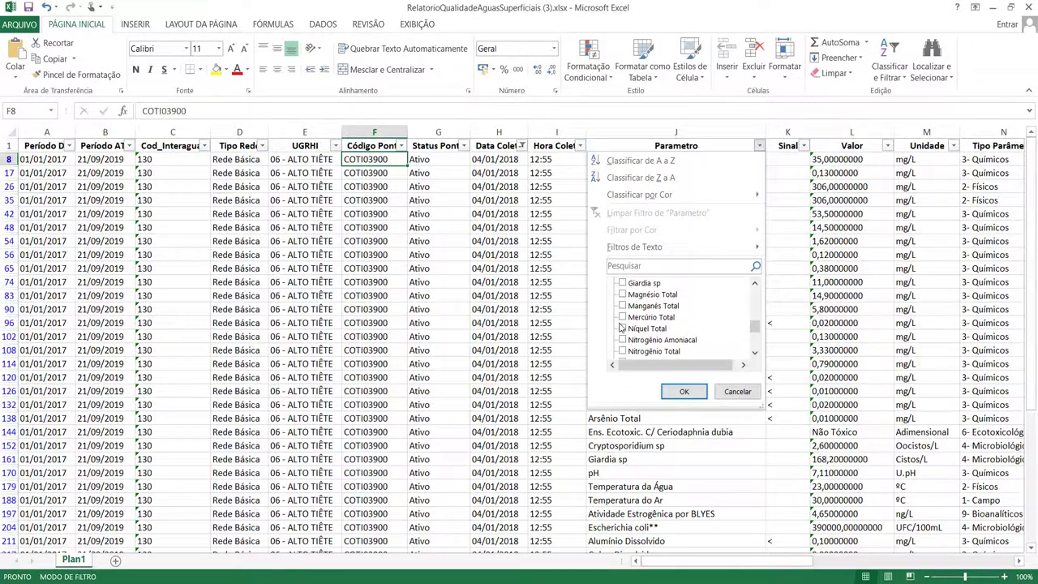
scroll(621, 326, up, 2)
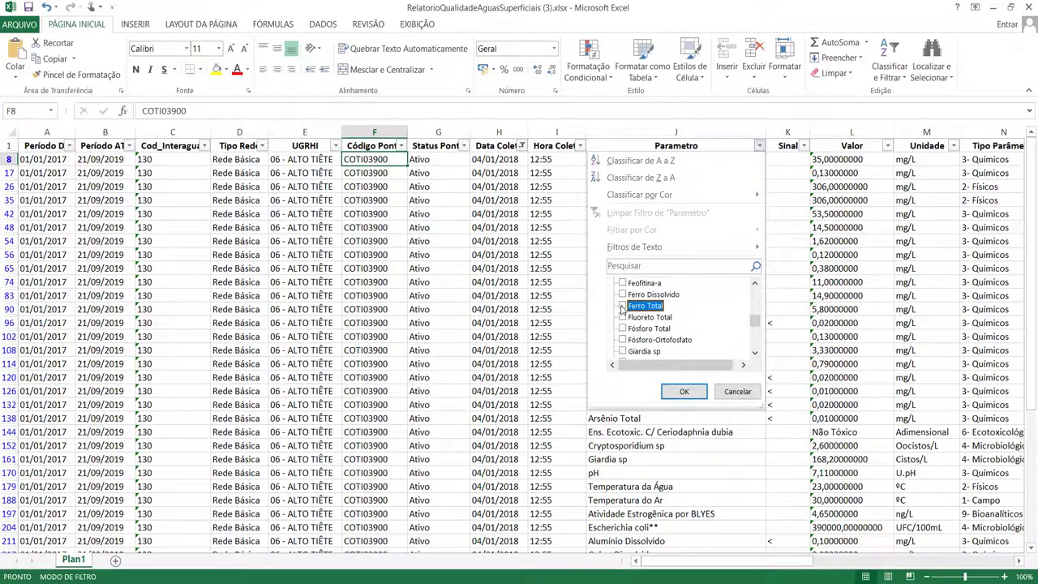
scroll(623, 335, down, 2)
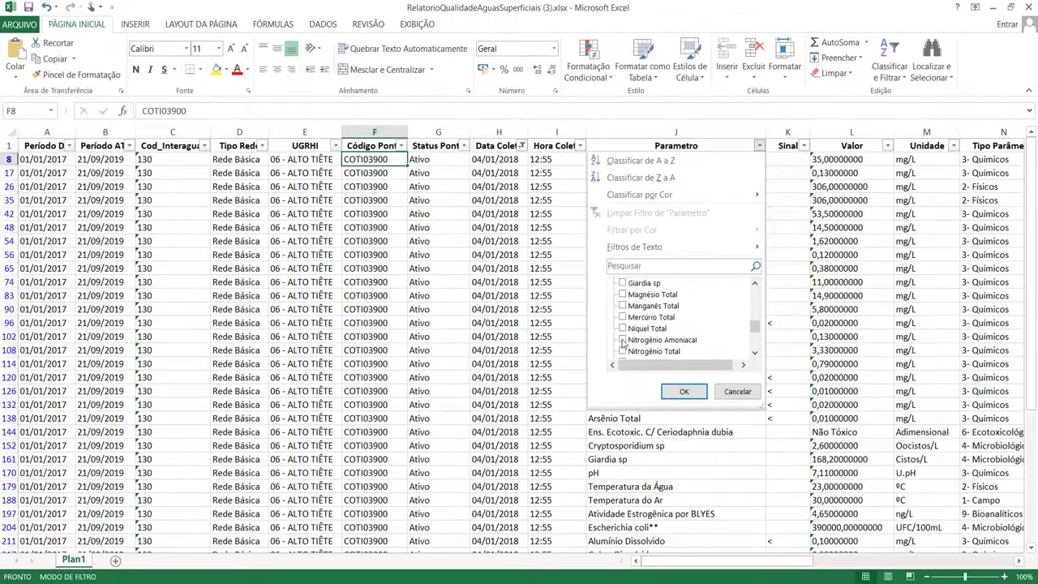
click(622, 351)
scroll(622, 348, down, 2)
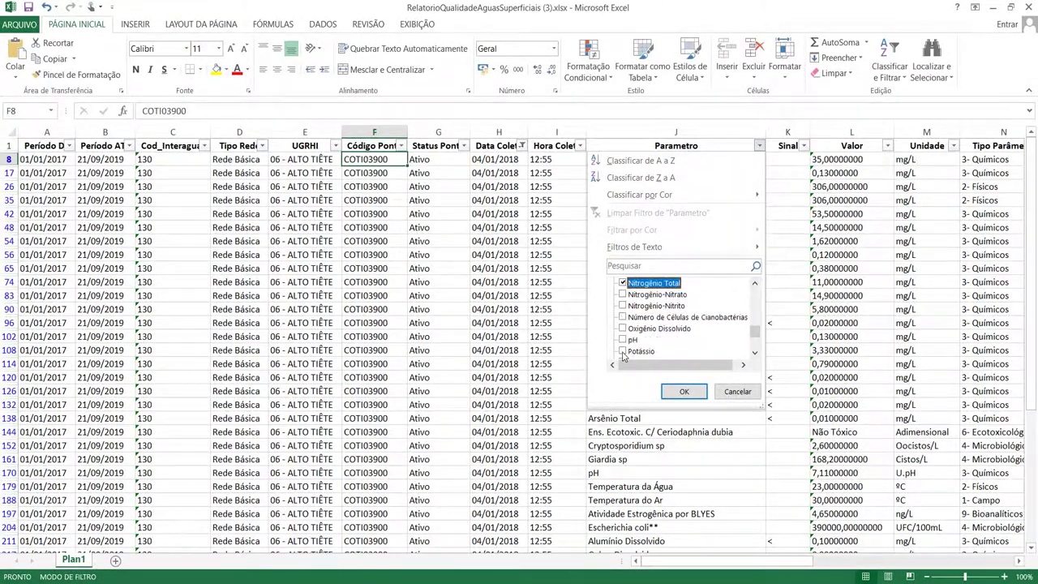
click(622, 328)
click(622, 339)
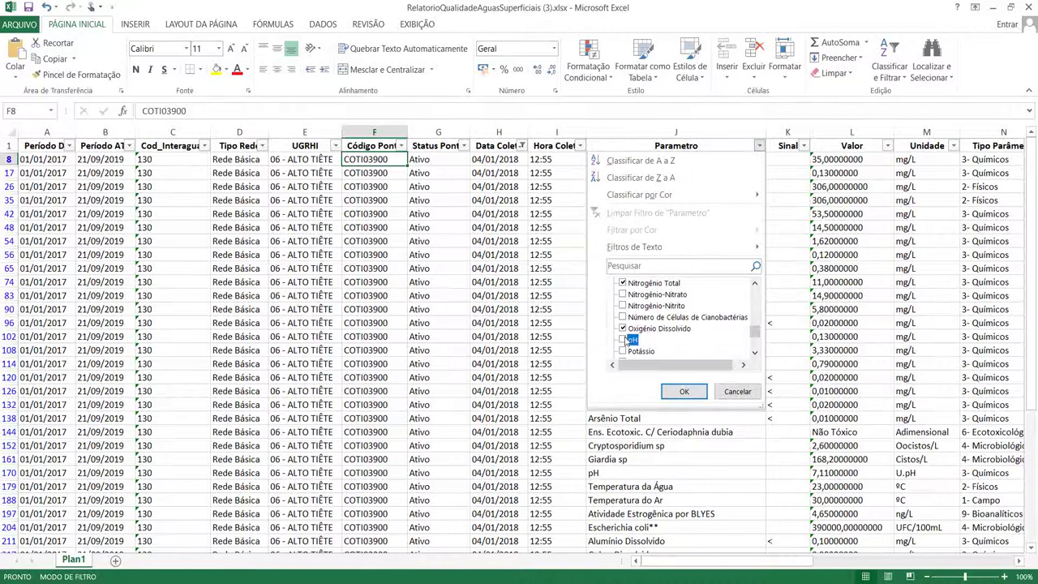
Add Sólido Total, Temperatura da Água and Turbidez to the COTI03900 report's Parametro selection and apply the filter
scroll(625, 340, down, 1)
scroll(624, 341, down, 1)
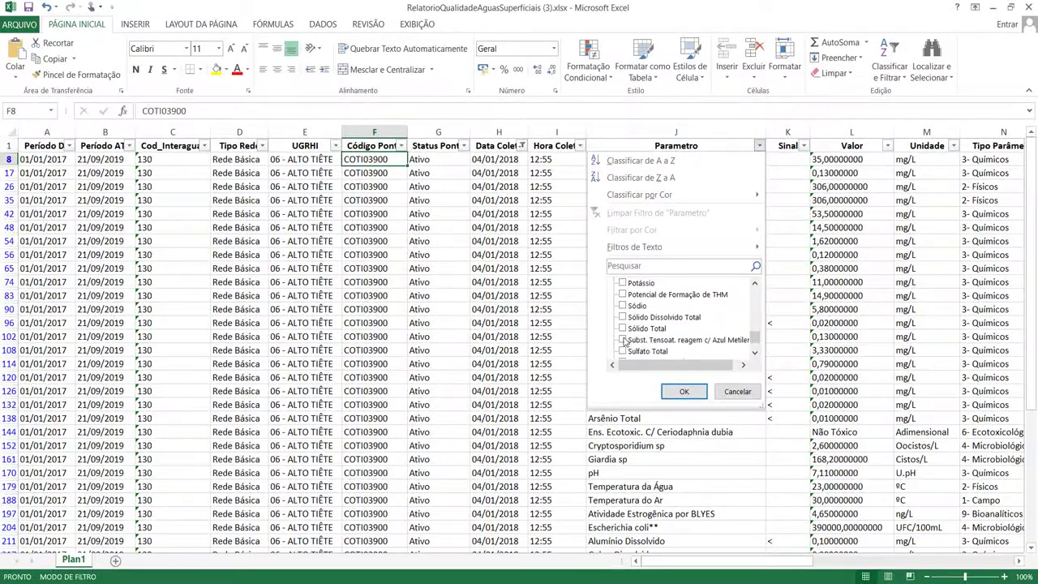
click(622, 328)
scroll(622, 333, down, 1)
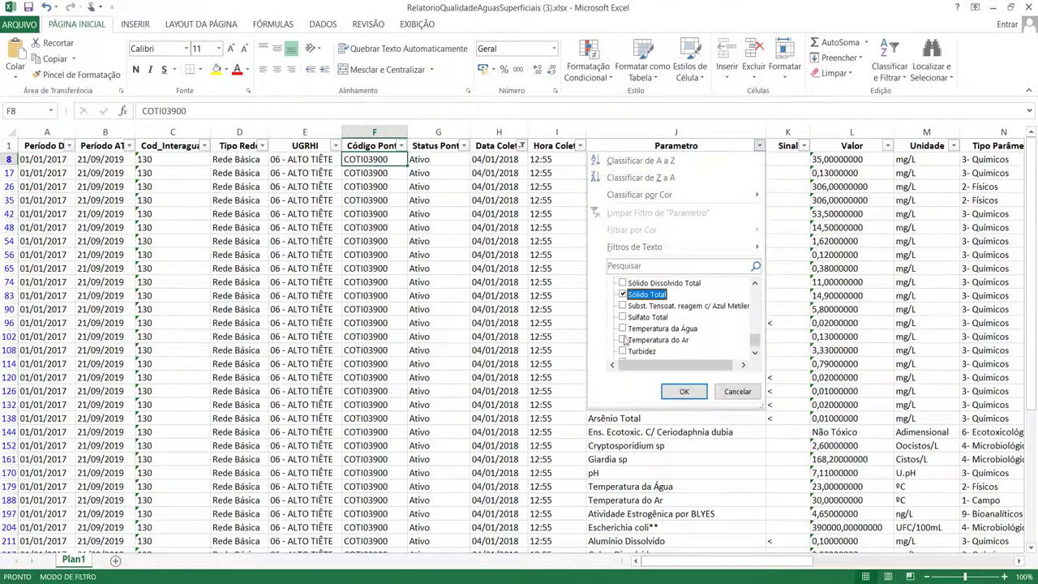
click(623, 329)
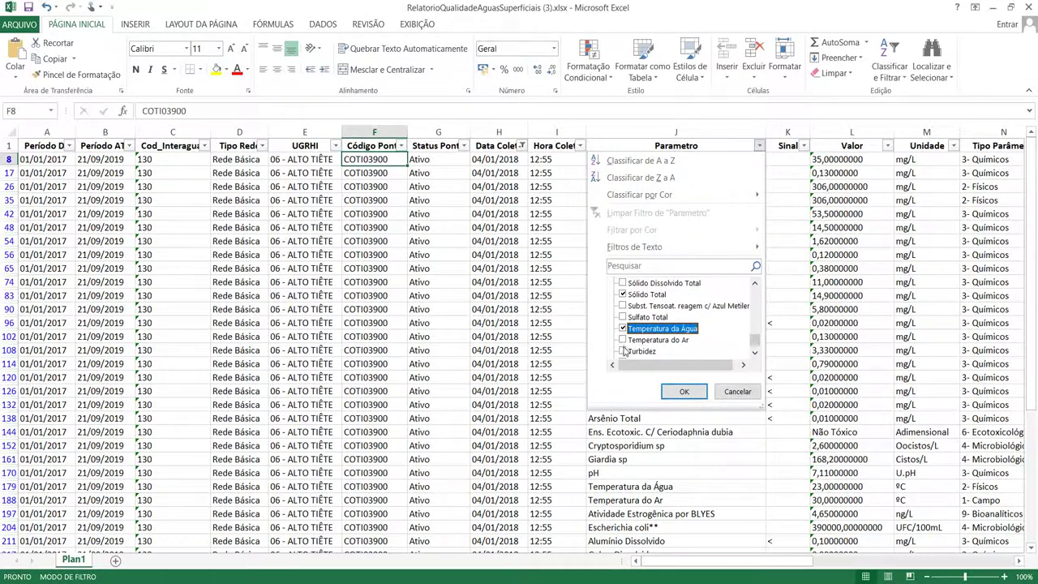
click(622, 350)
scroll(644, 358, down, 1)
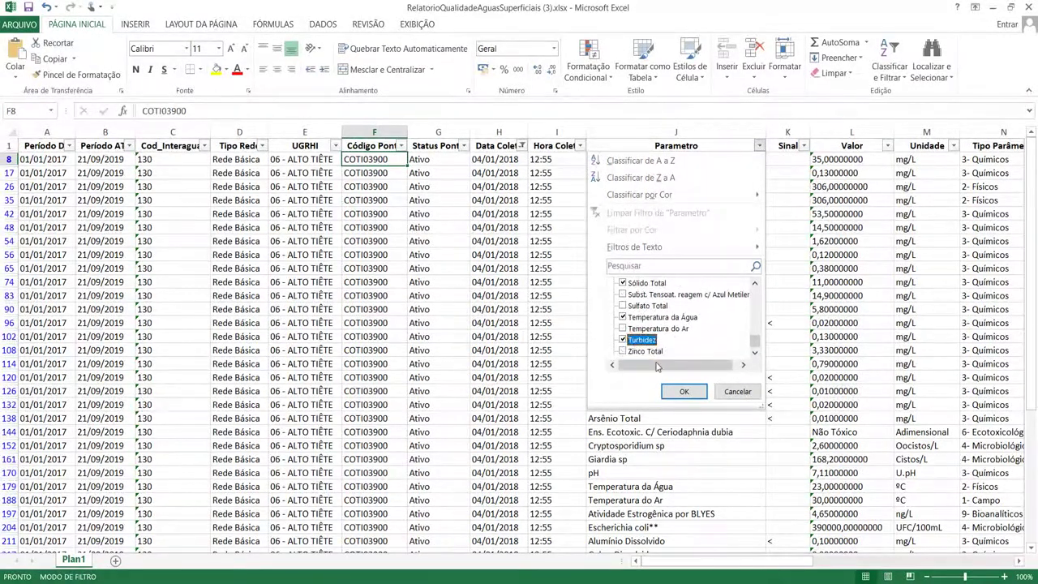
click(683, 391)
Review the filtered parameters of the COTI03900 report, from DBO (5, 20) down to Nitrogênio Total
click(621, 160)
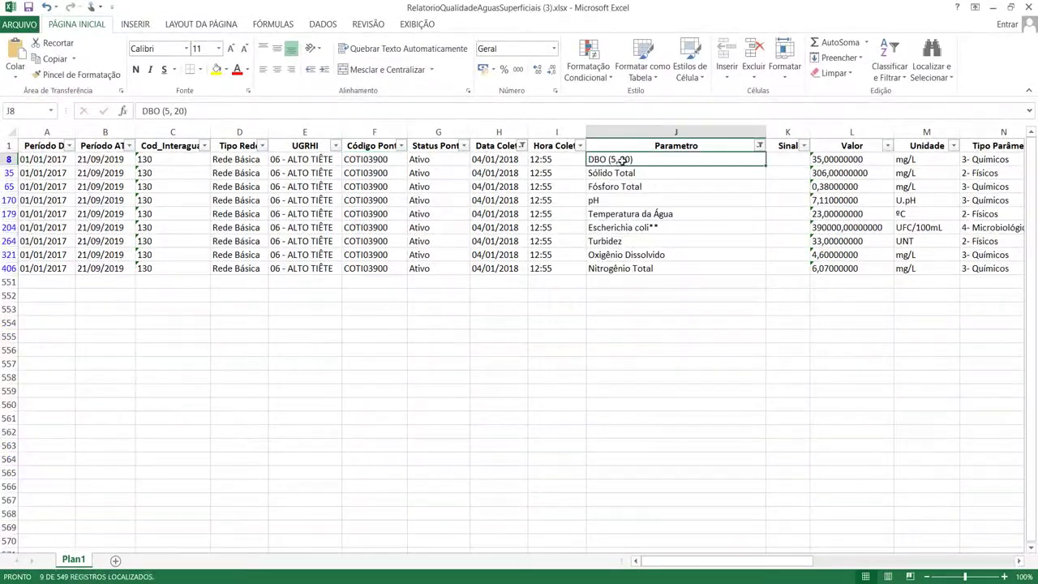
click(633, 215)
drag(614, 160, 594, 267)
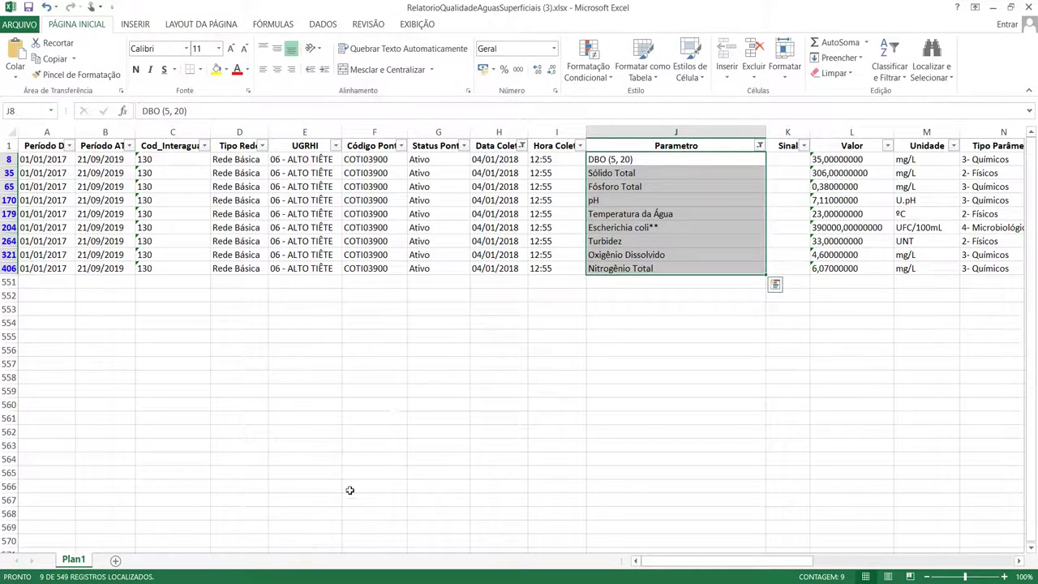
click(500, 378)
Switch to the COGR00900 report and replace Ferro Total with Fósforo Total in its applied Parametro filter
click(397, 531)
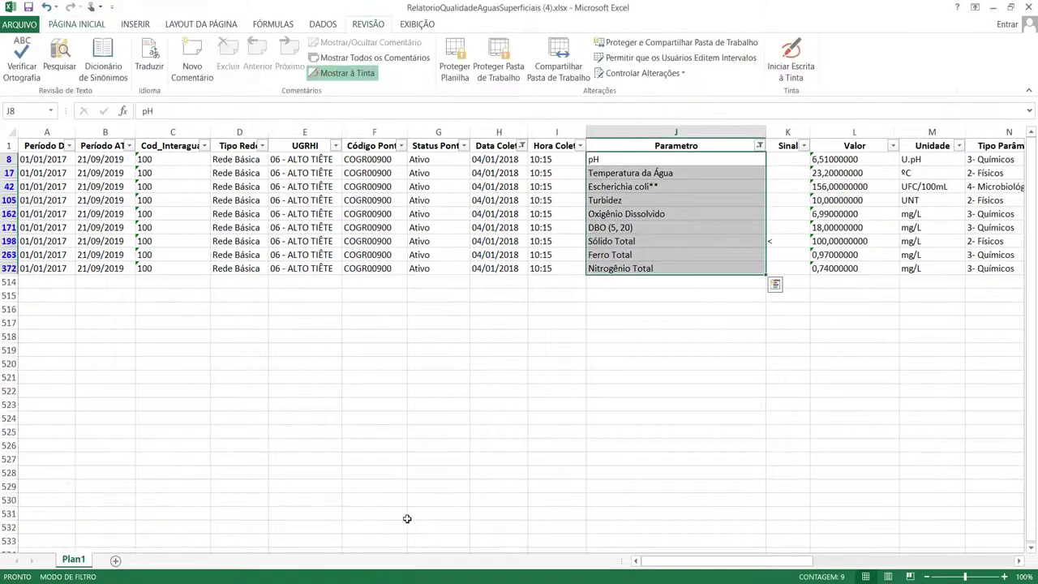
click(618, 268)
click(618, 256)
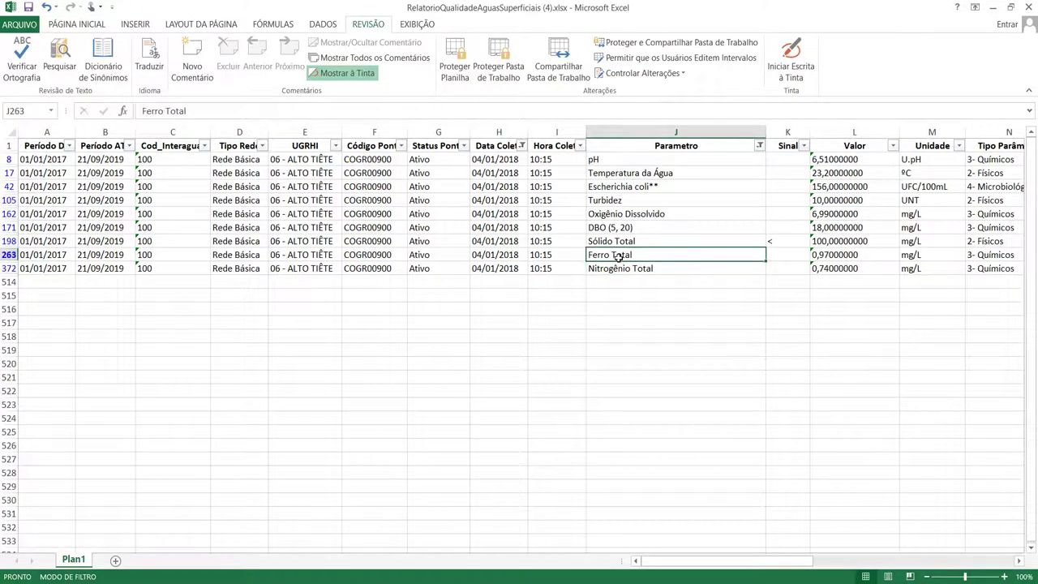
click(758, 145)
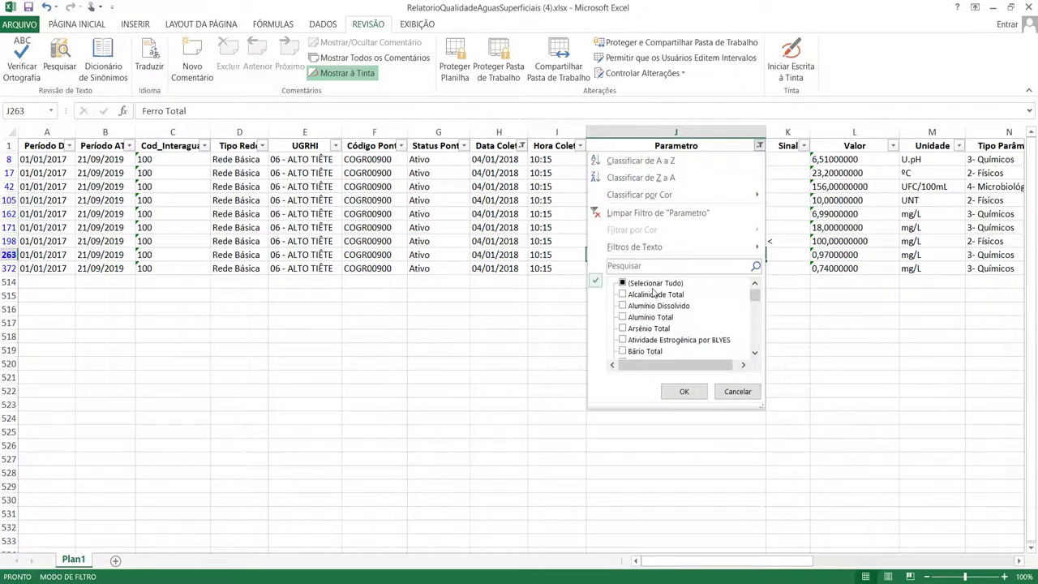
click(646, 308)
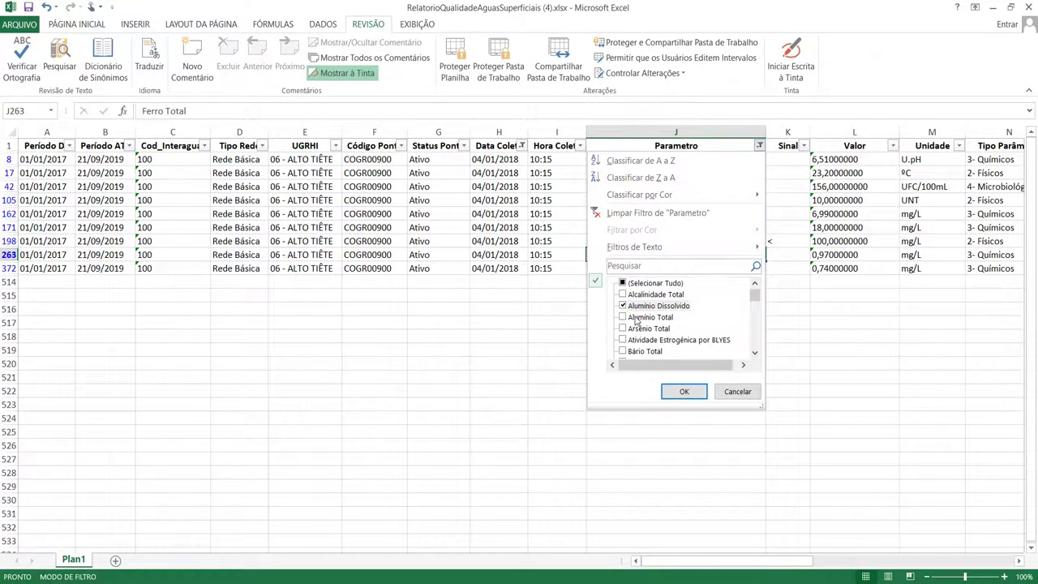
scroll(648, 316, down, 5)
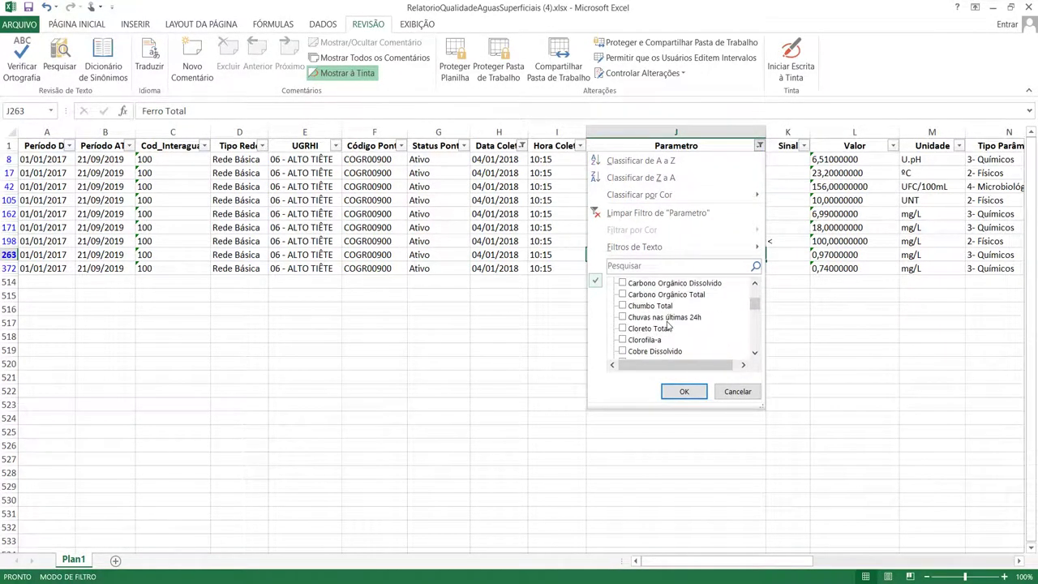
scroll(666, 325, down, 3)
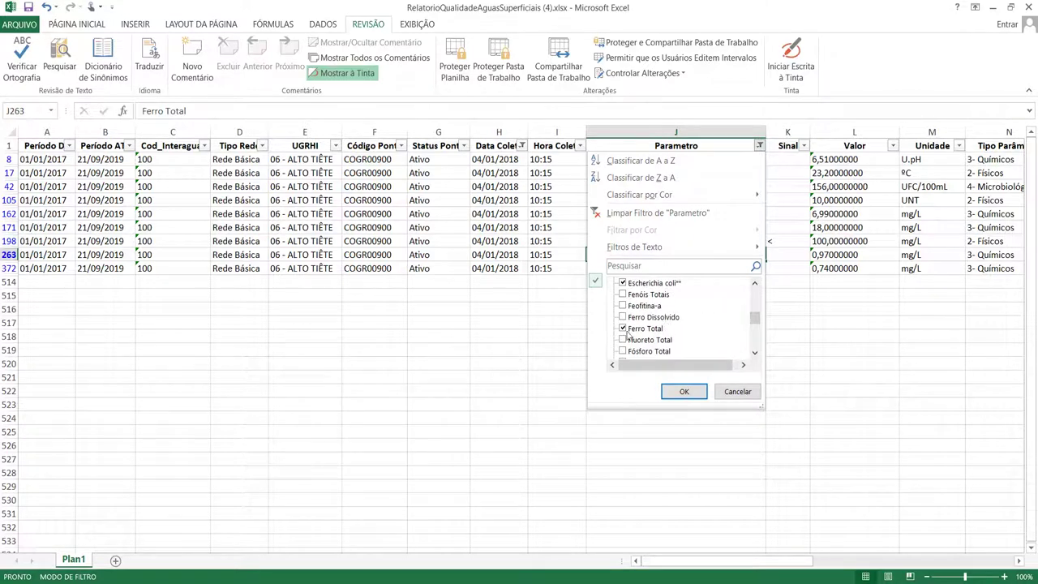
click(623, 328)
scroll(624, 324, down, 1)
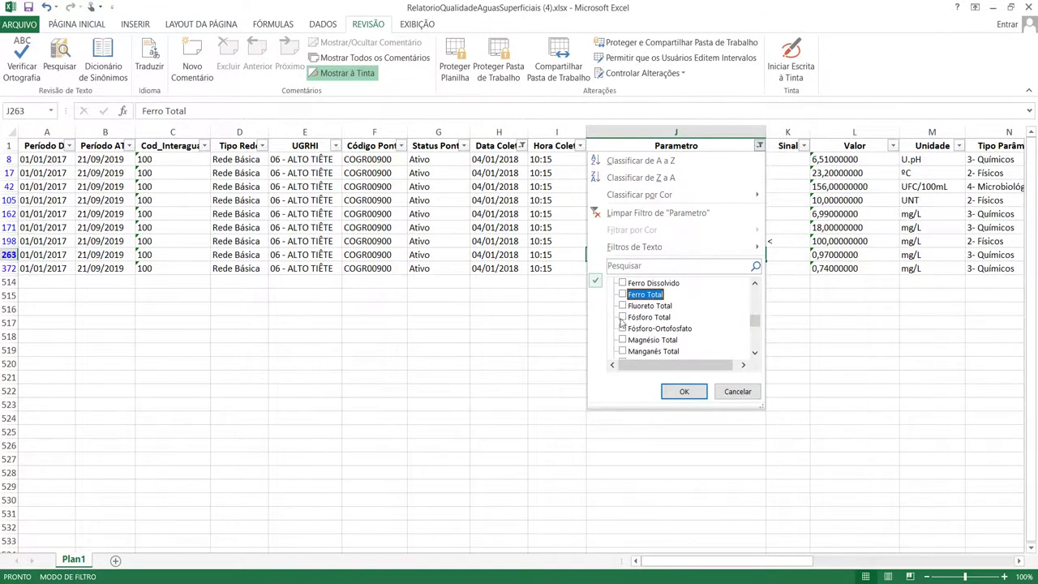
click(622, 318)
click(683, 391)
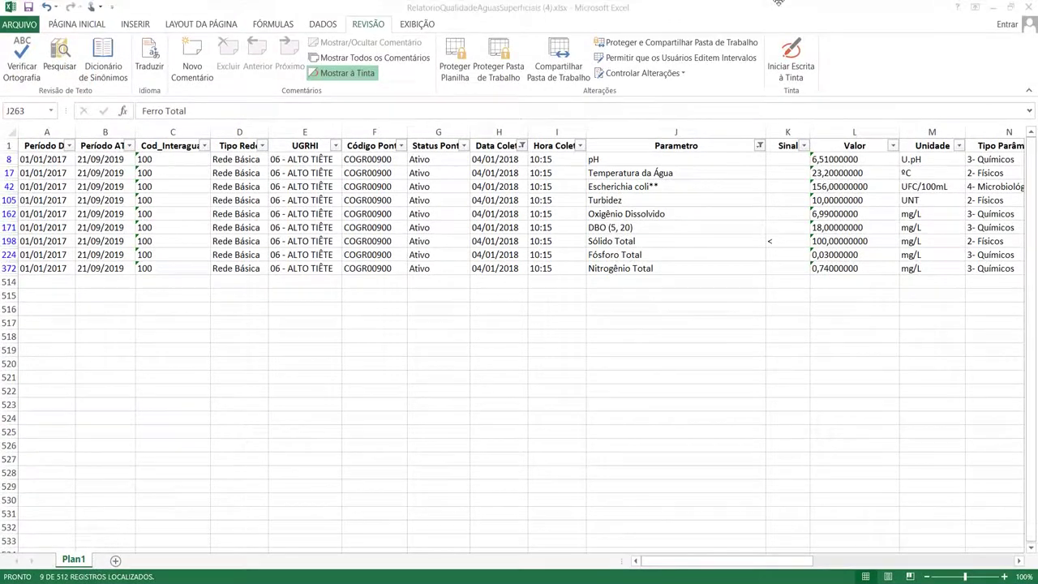
Arrange the COGR00900 report and the IQA CETESB workbook side by side
drag(731, 20, 1037, 243)
click(336, 418)
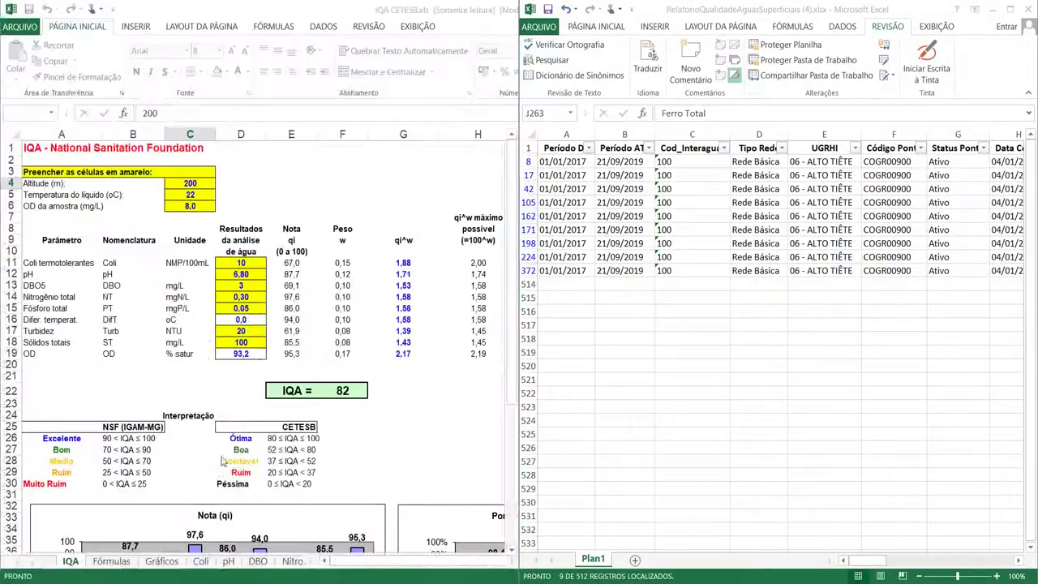
click(184, 261)
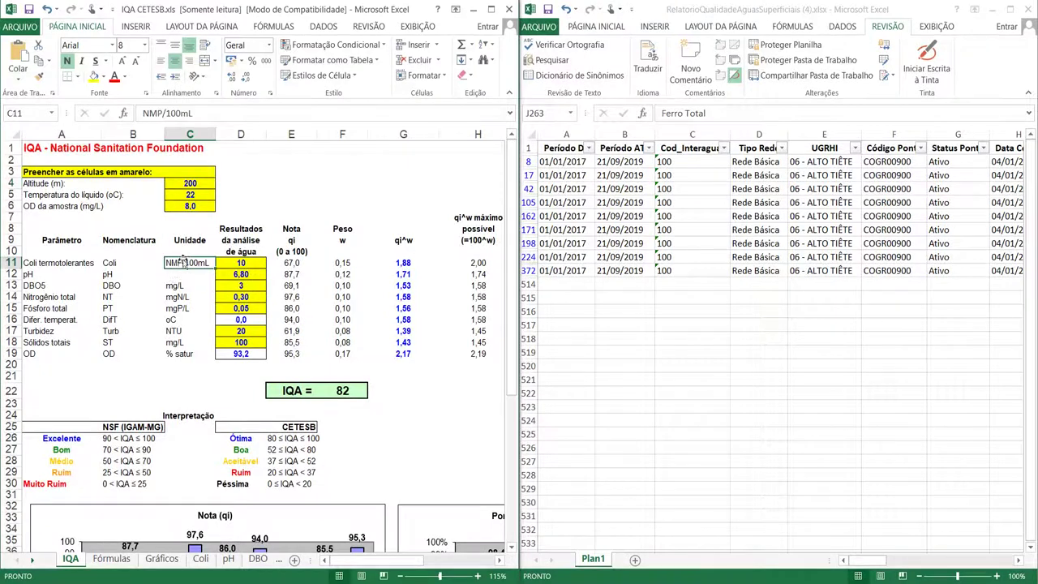
Set the altitude in cell C4 of the IQA sheet to 865 m
click(192, 182)
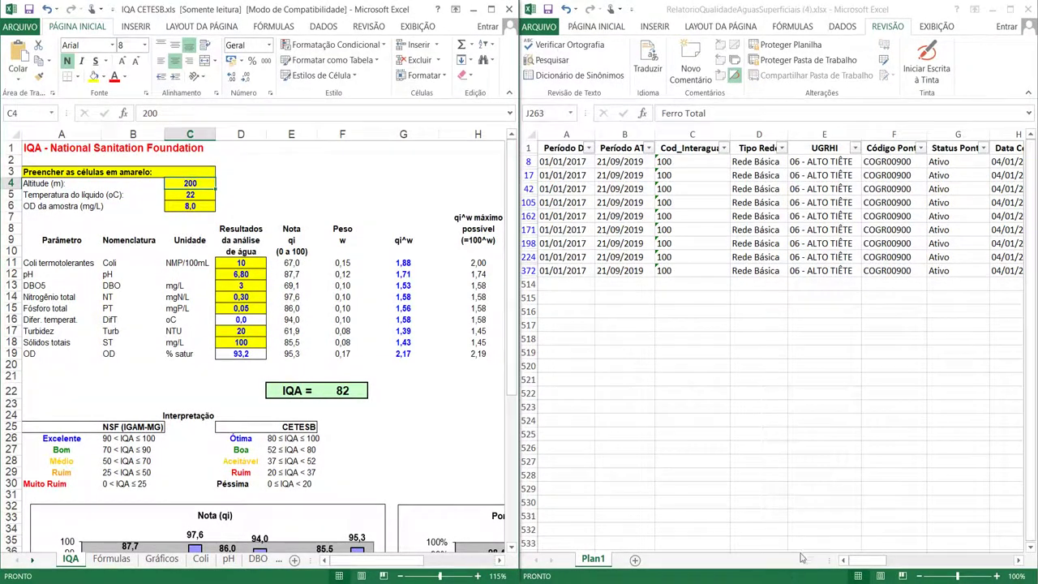
mouse_move(866, 559)
mouse_down()
mouse_move(962, 565)
mouse_move(866, 561)
mouse_up()
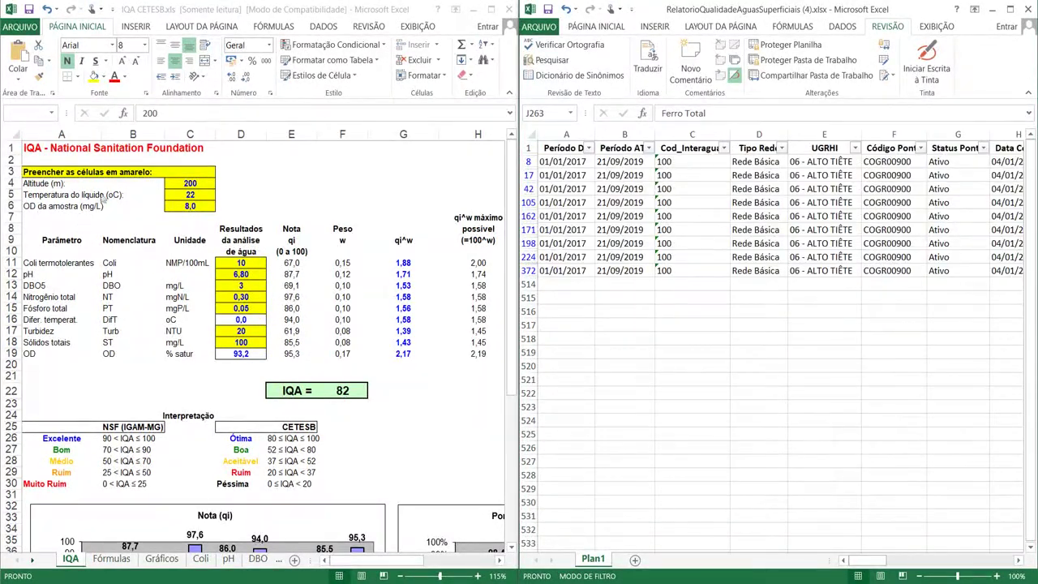
click(188, 182)
text(835)
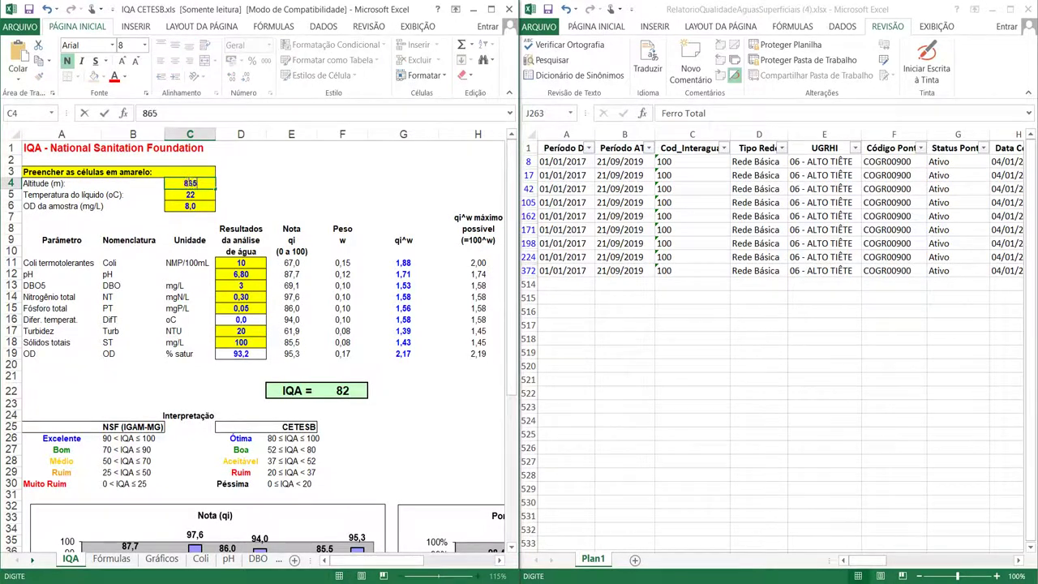
key(Return)
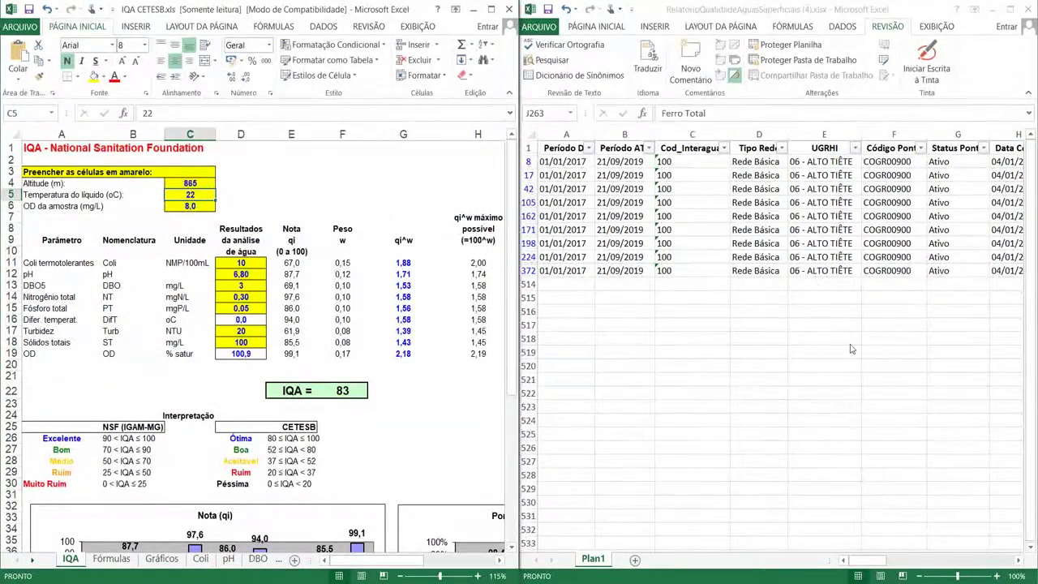
Bring the COGR00900 report's Parametro and Valor columns into view and locate the Temperatura da Água row
click(870, 559)
drag(870, 560, 890, 559)
drag(961, 407, 965, 434)
scroll(988, 408, right, 1)
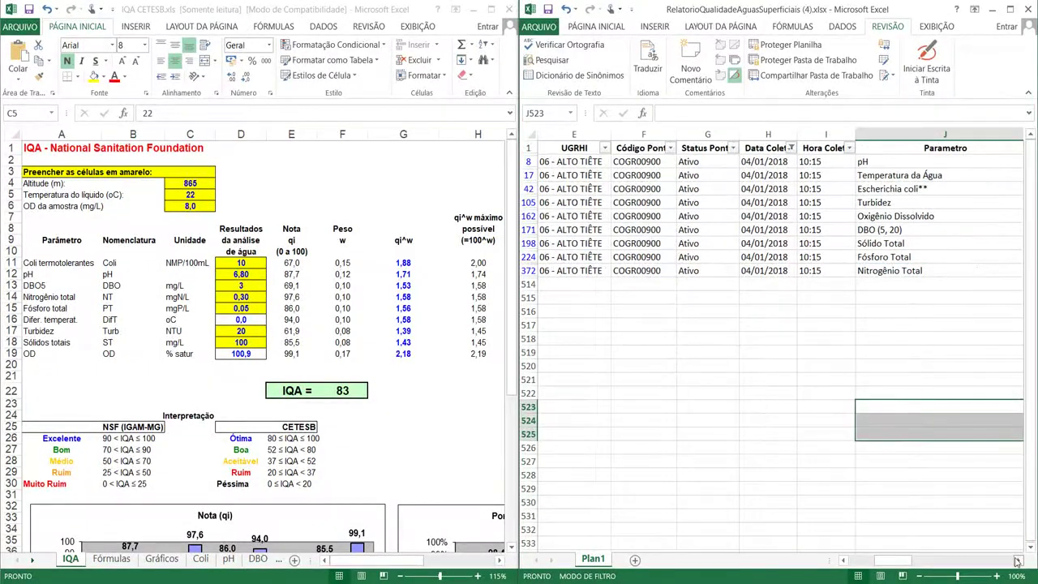
click(1017, 560)
click(1018, 560)
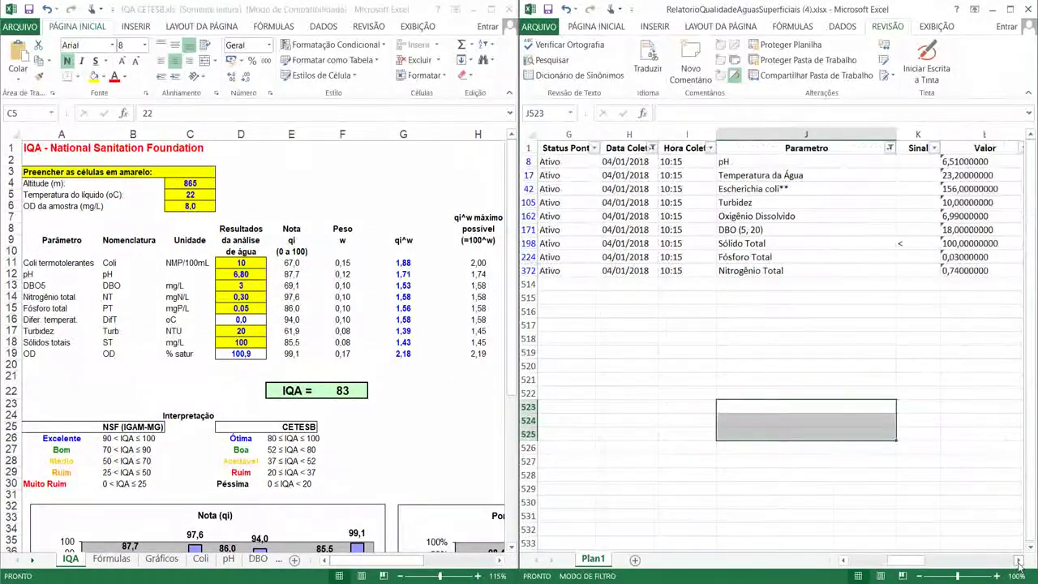
click(1017, 560)
click(855, 311)
click(798, 176)
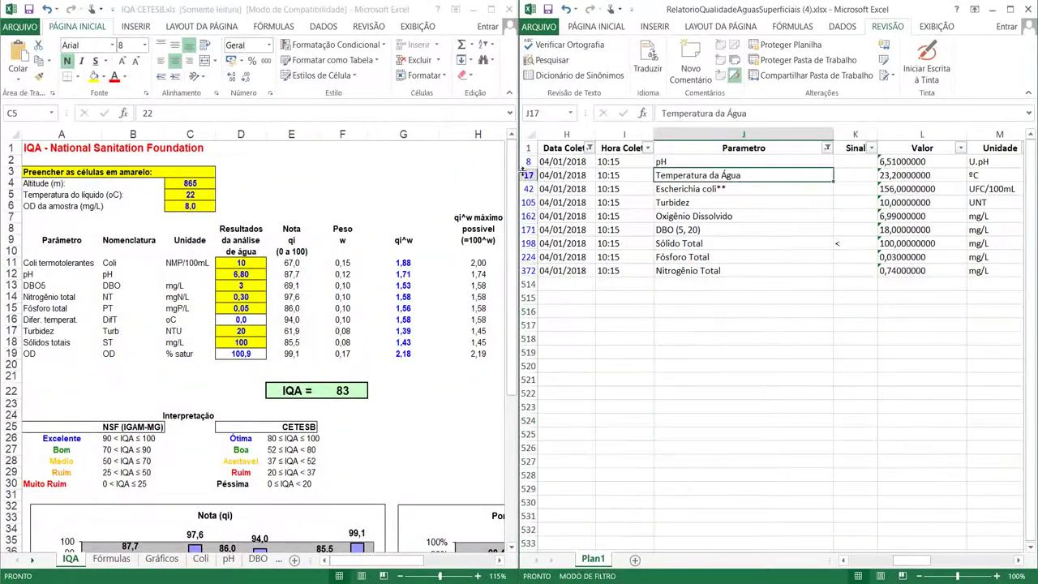
Set the Temperatura do líquido in cell C5 to 23,2 and the OD da amostra in C6 to 6,99
click(195, 197)
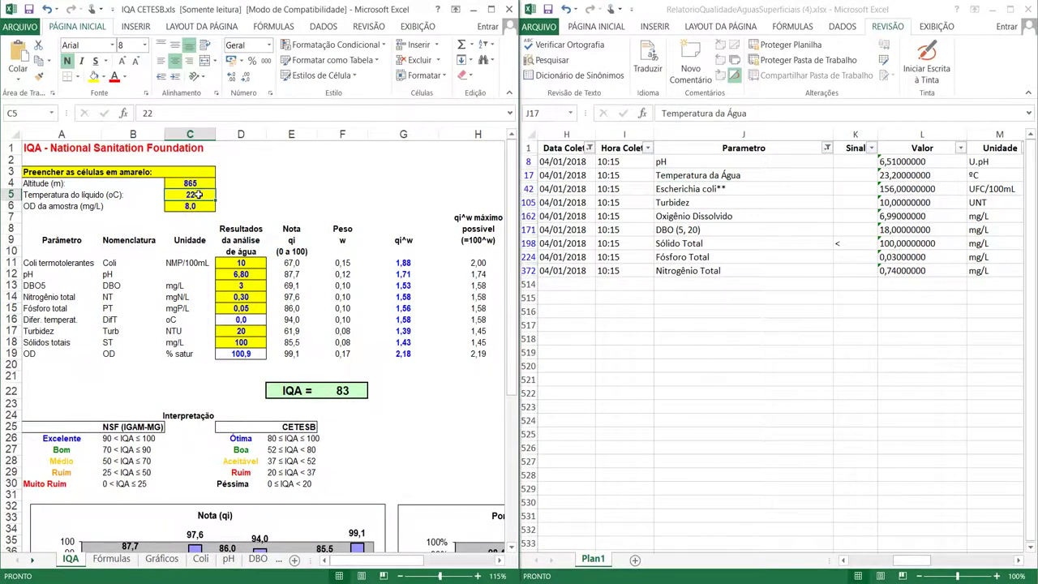
text(23,)
key(Return)
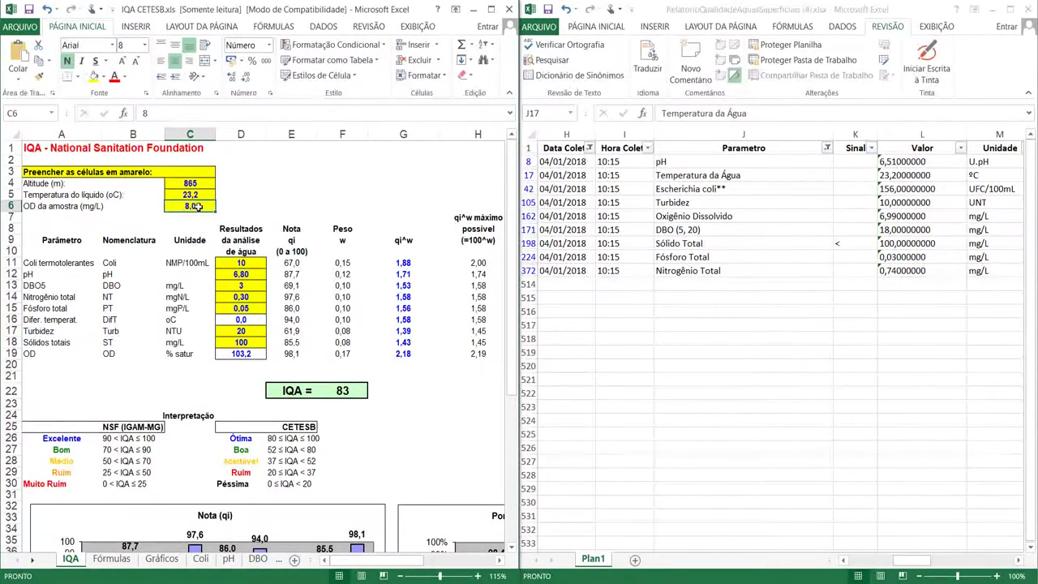
text(6,99)
key(Return)
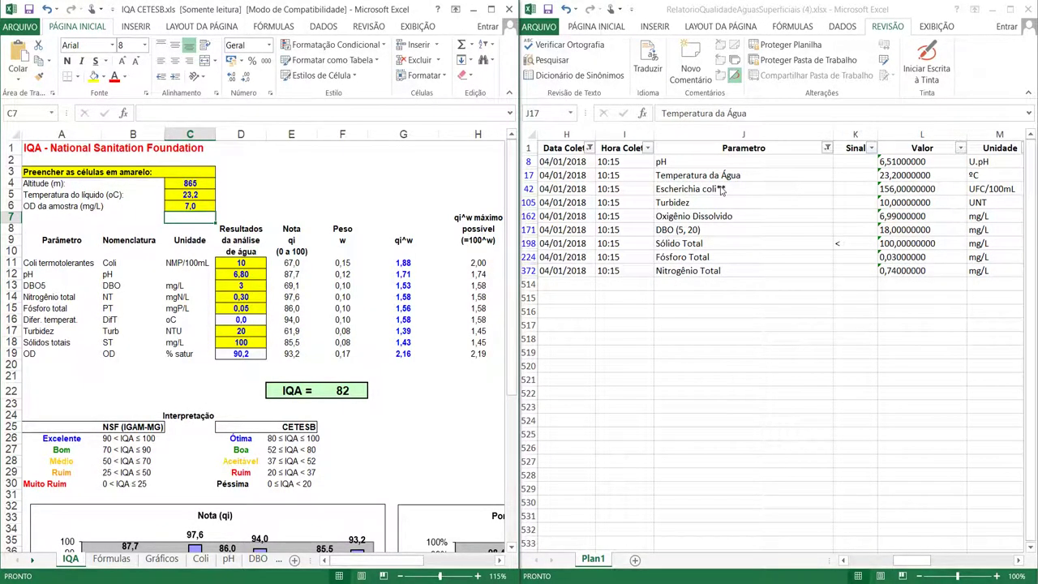
Enter 156 for Coli termotolerantes and 6,51 for pH in the water analysis results column
click(240, 263)
text(156)
key(ctrl+Return)
key(Return)
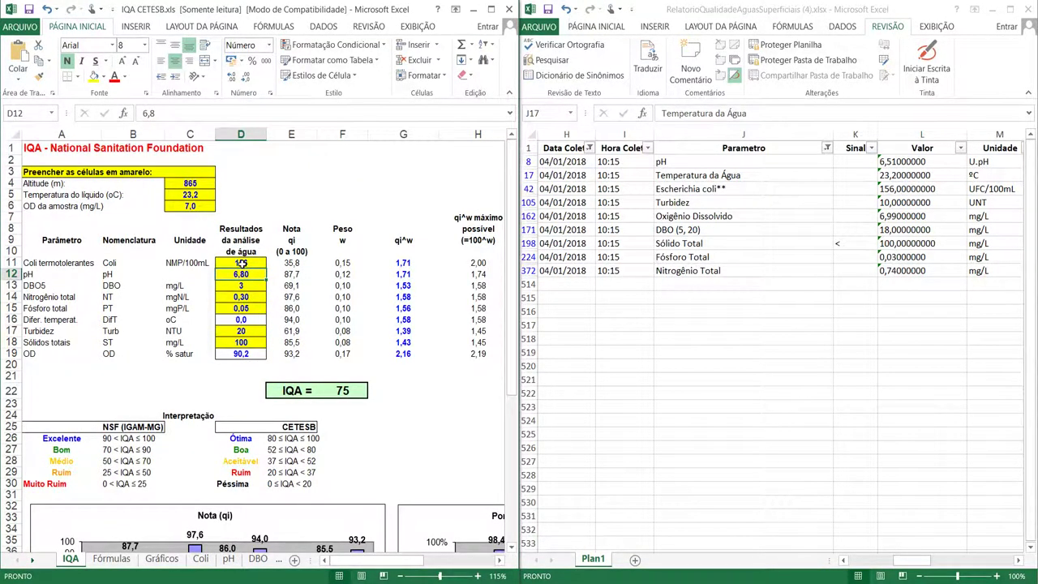
text(6,51)
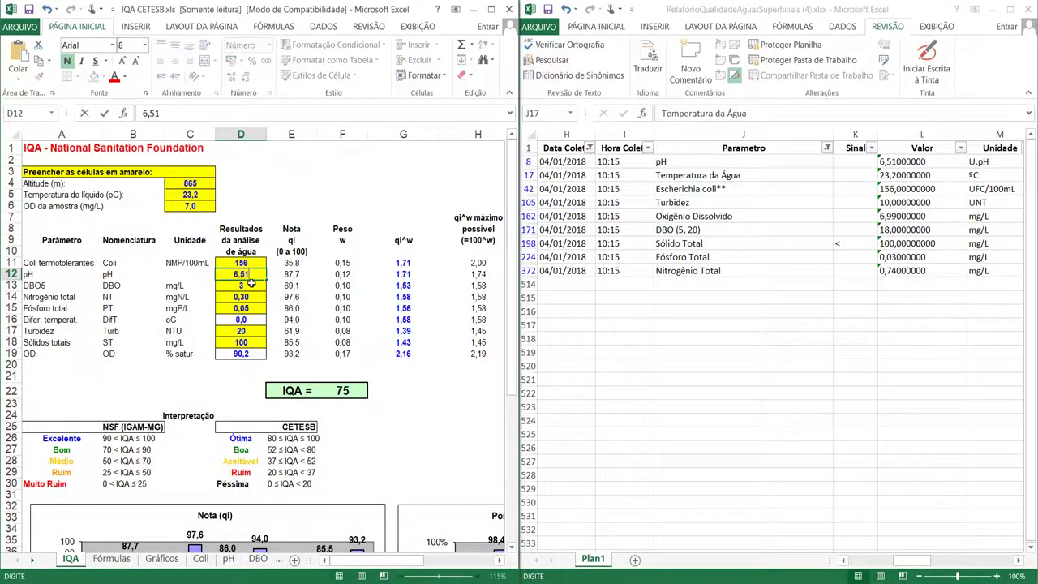
key(Return)
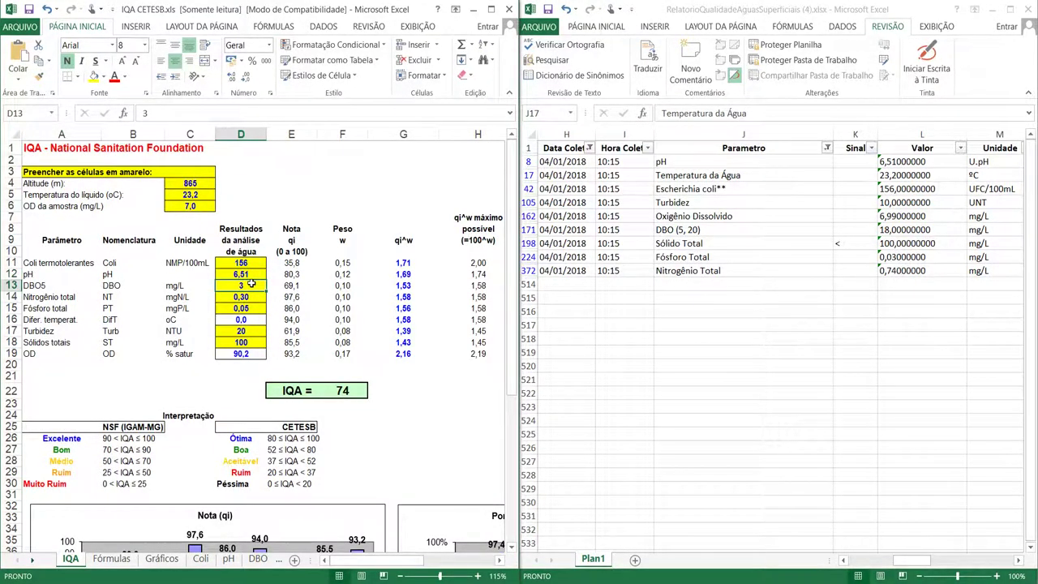
Enter 18 for DBO5 and 0,74 for Nitrogênio total in the water analysis results column
text(18)
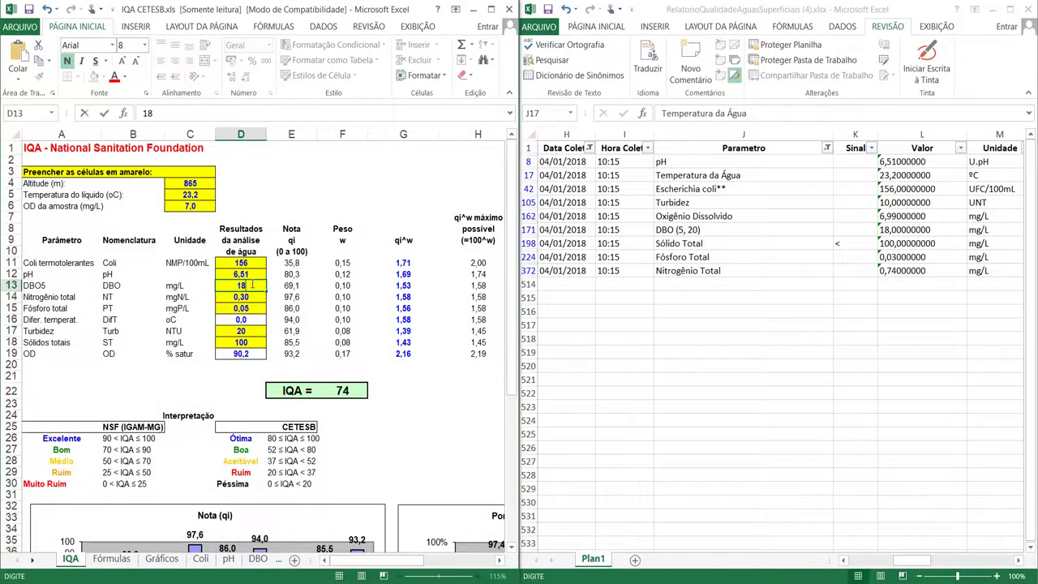
key(Return)
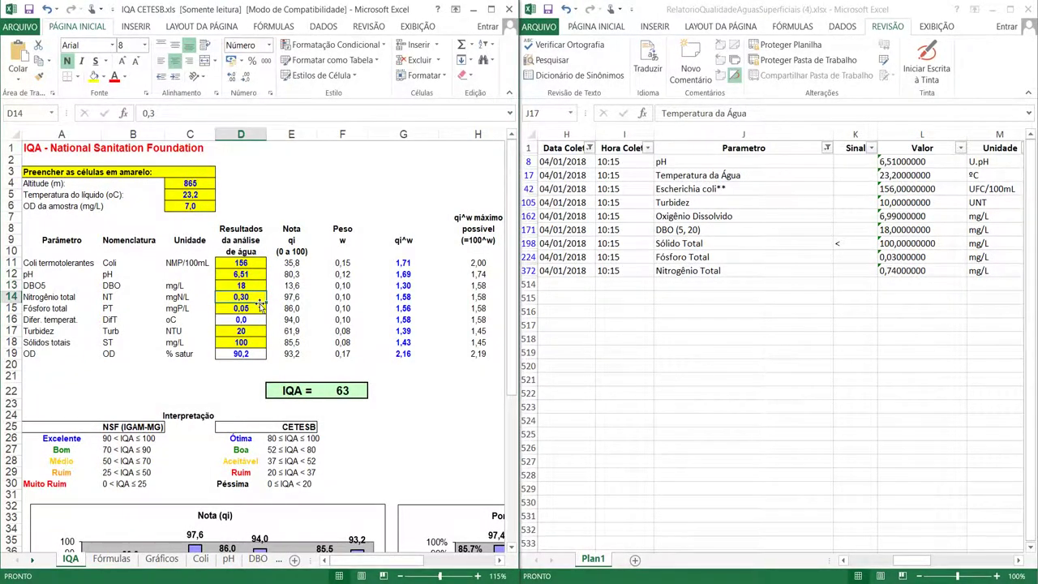
text(0,74)
key(Return)
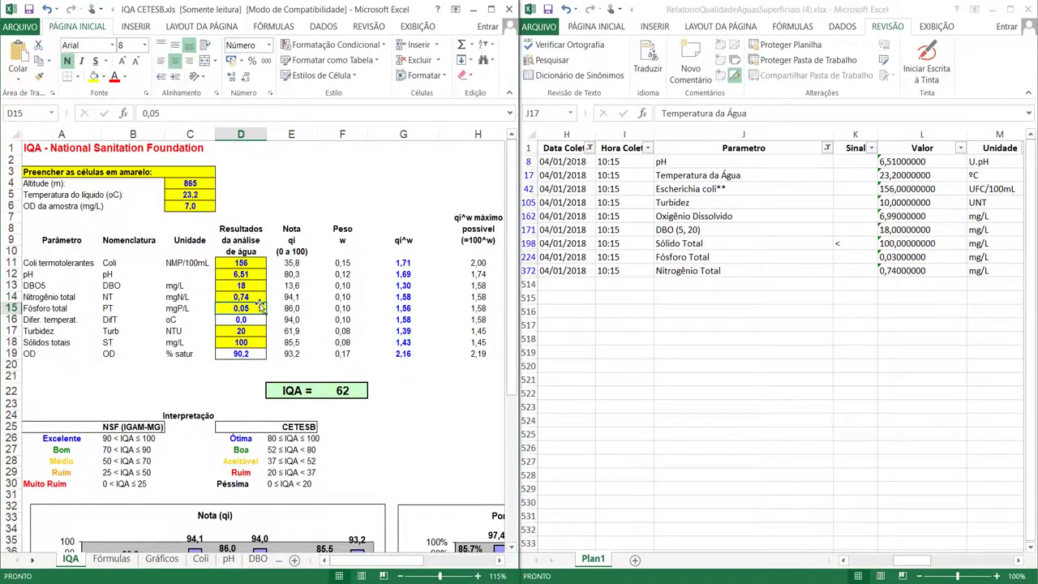
Enter 0,03 for Fósforo total and 10 for Turbidez in the water analysis results column
text(0,03)
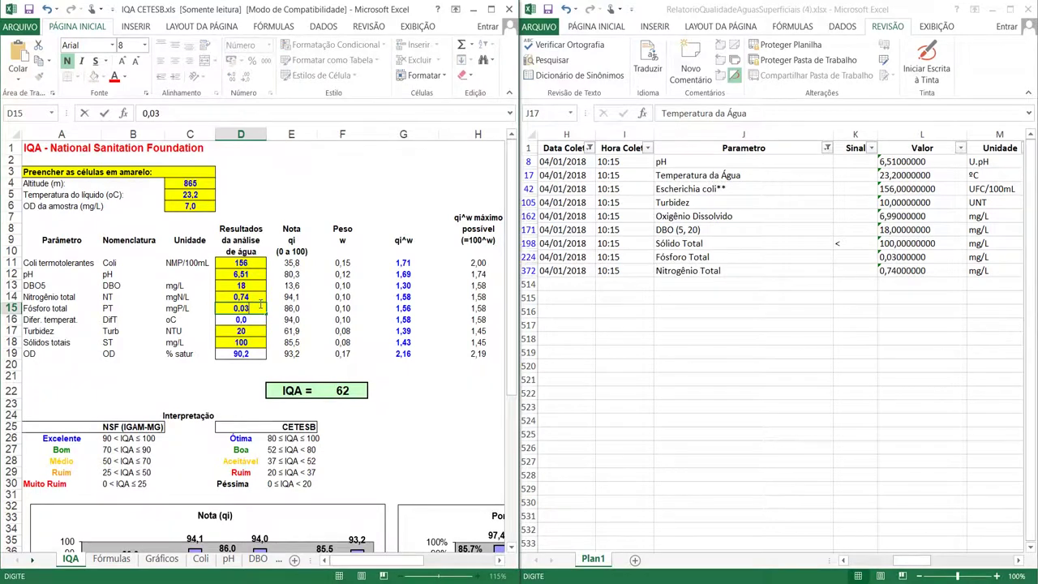
key(Return)
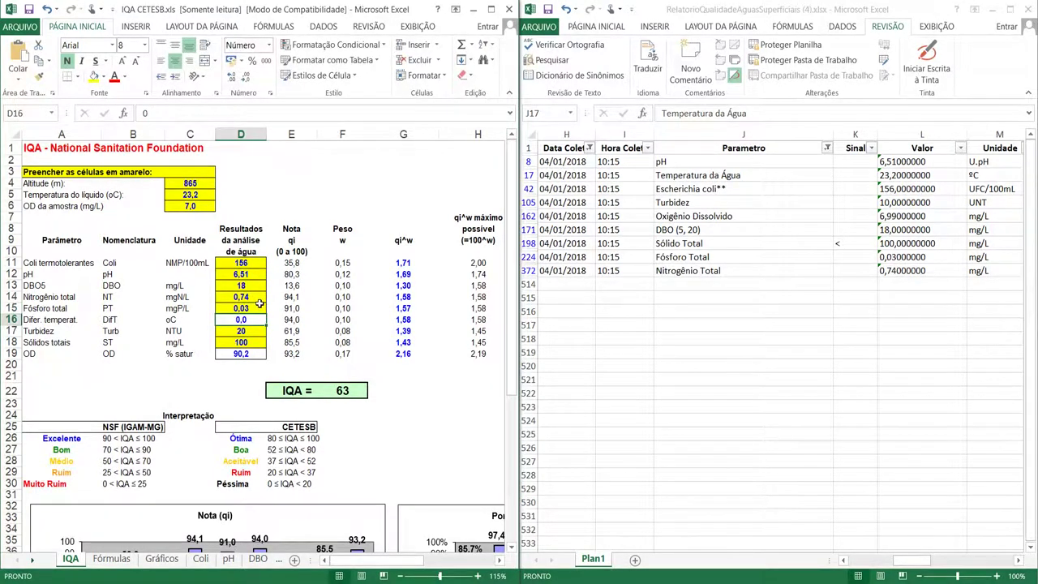
click(242, 330)
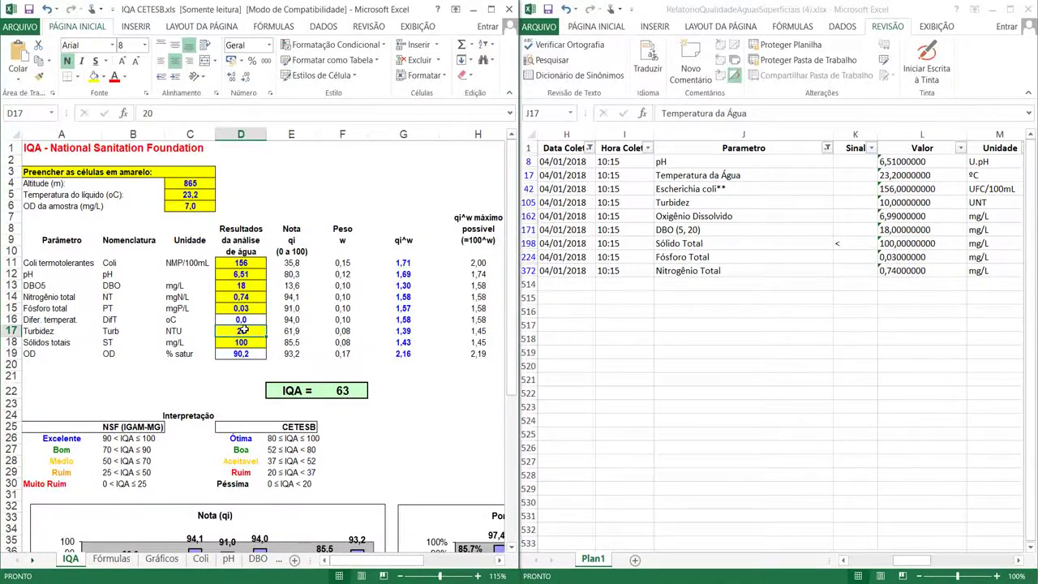
text(10)
key(Return)
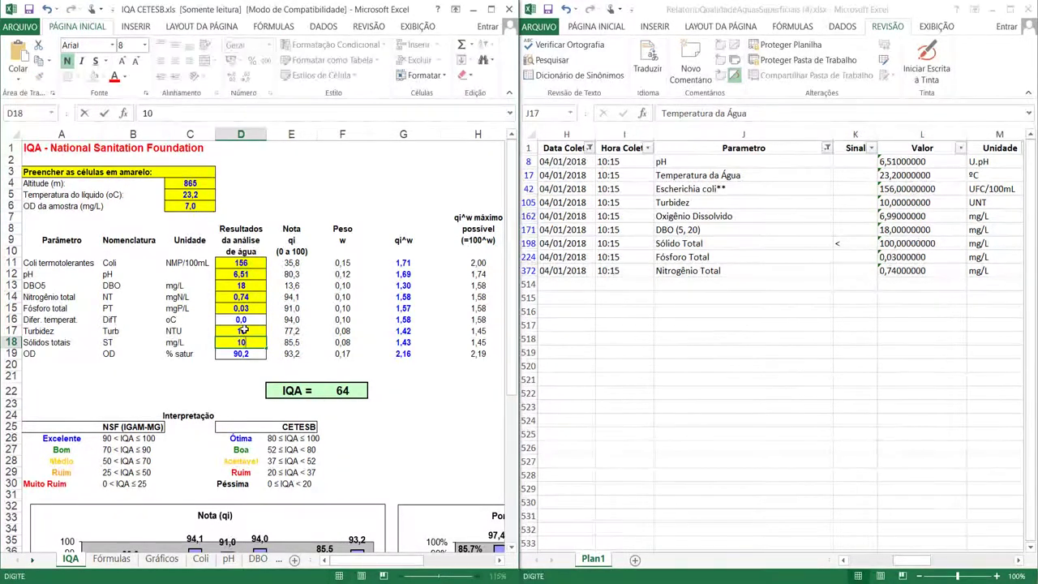
Enter 100 for Sólidos totais in cell D18 and overwrite the OD formula in D19 with 6,99
key(Return)
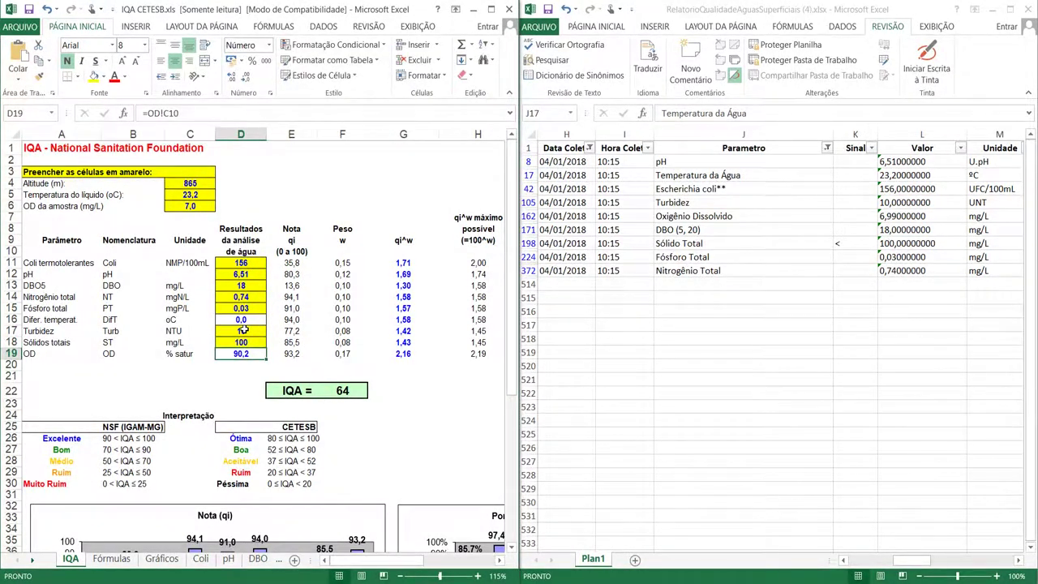
text(6,99)
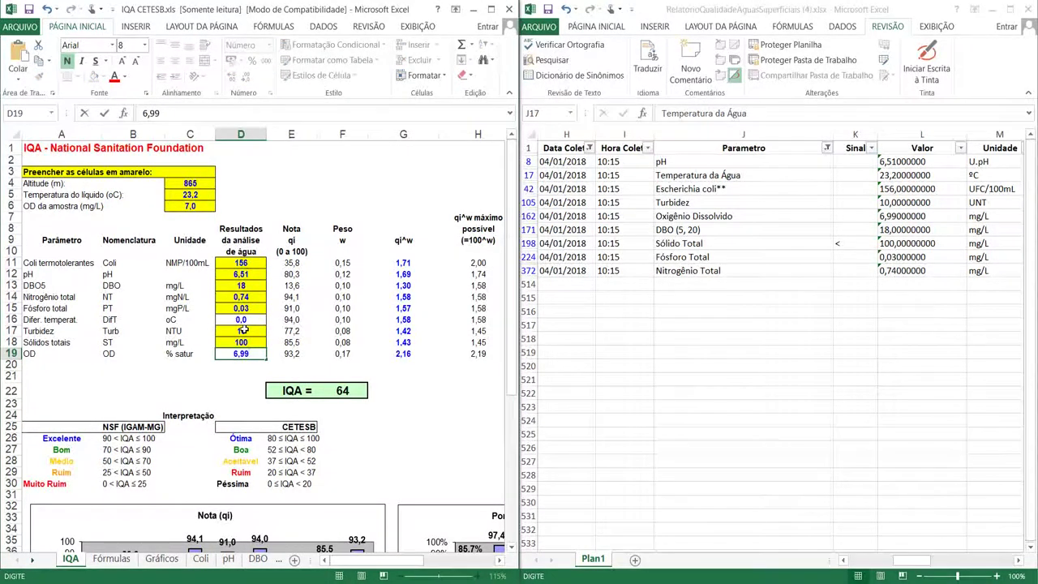
key(Return)
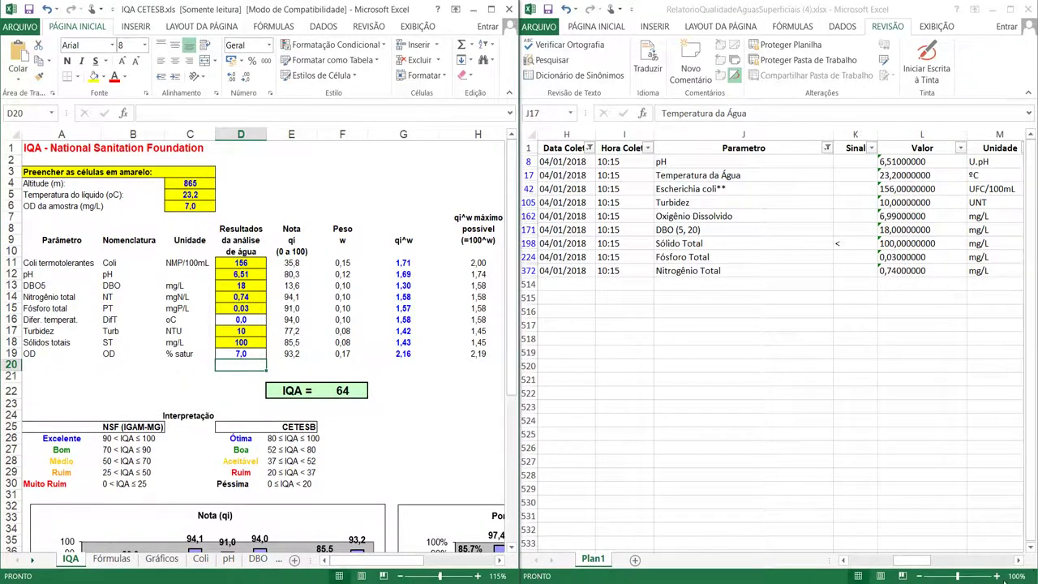
Check the report's Código Ponto column, and switch to the Planta Pontos Fluviométricos.pdf map in Chrome to locate point COGR 00900
drag(912, 560, 794, 554)
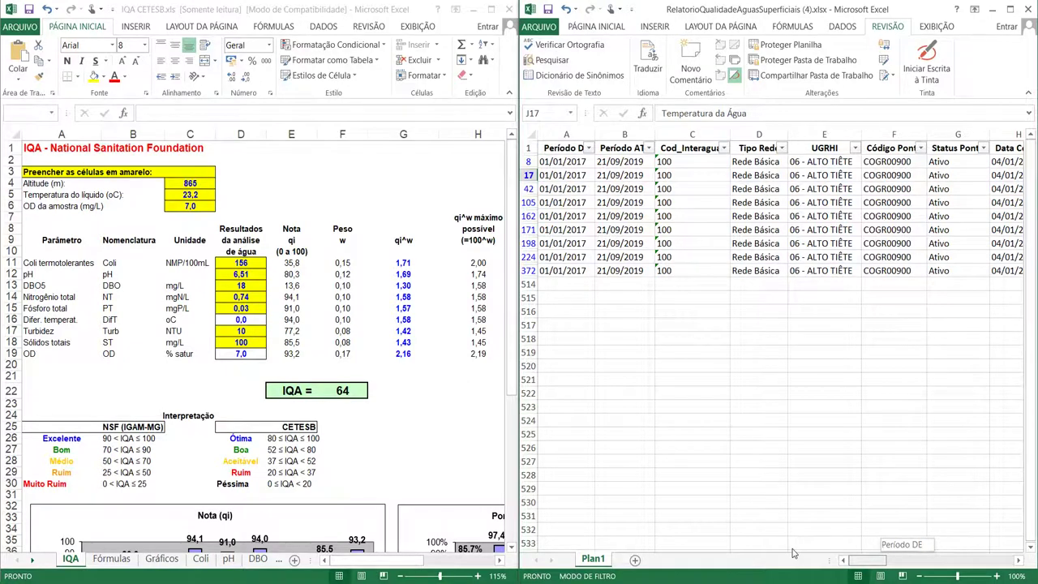
drag(794, 554, 794, 553)
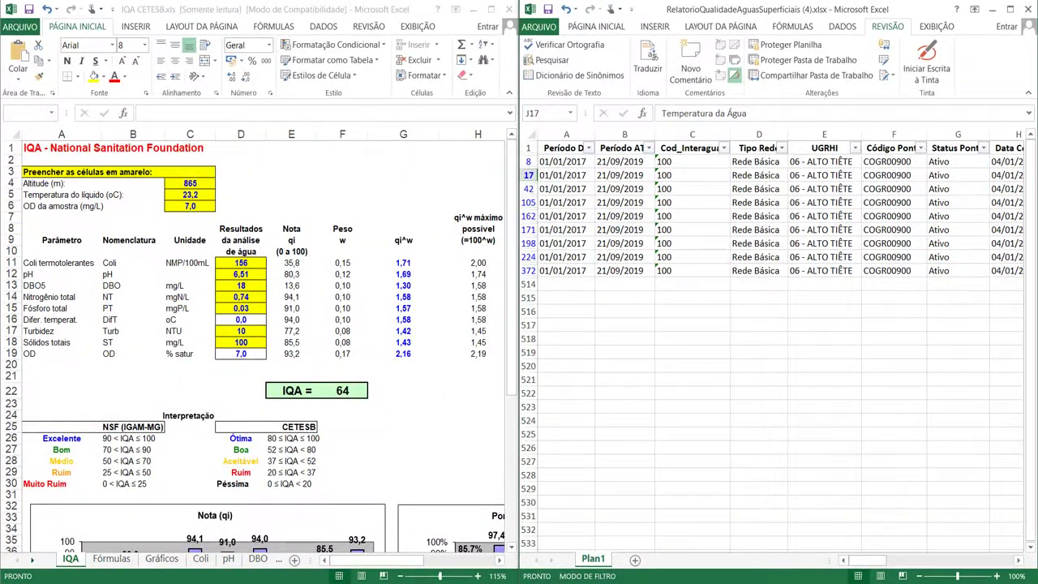
key(alt+Tab)
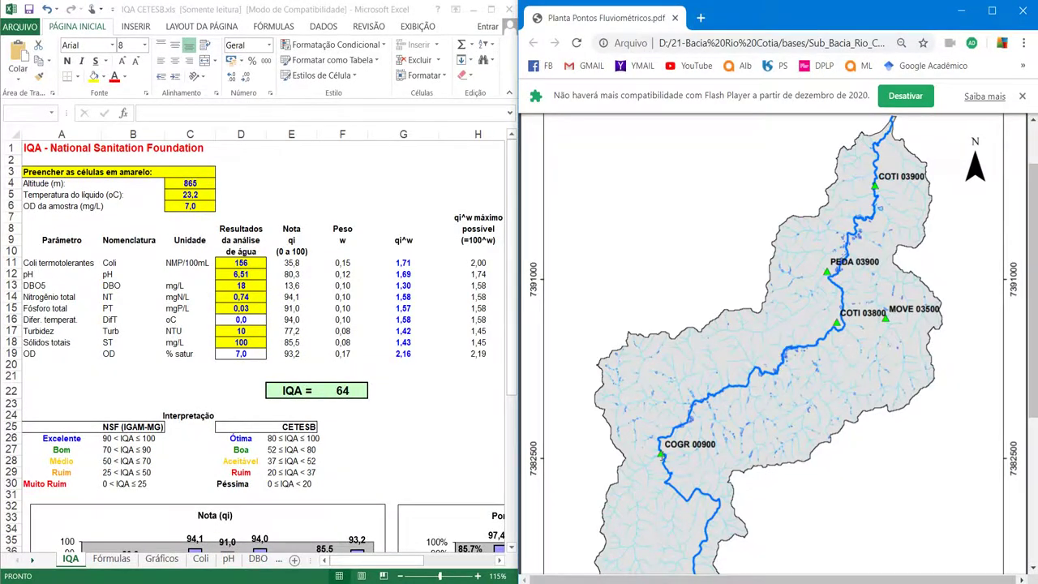
scroll(669, 447, down, 2)
Note "iqa 64 cogr 00900" in cell G23 of the IQA sheet
click(391, 387)
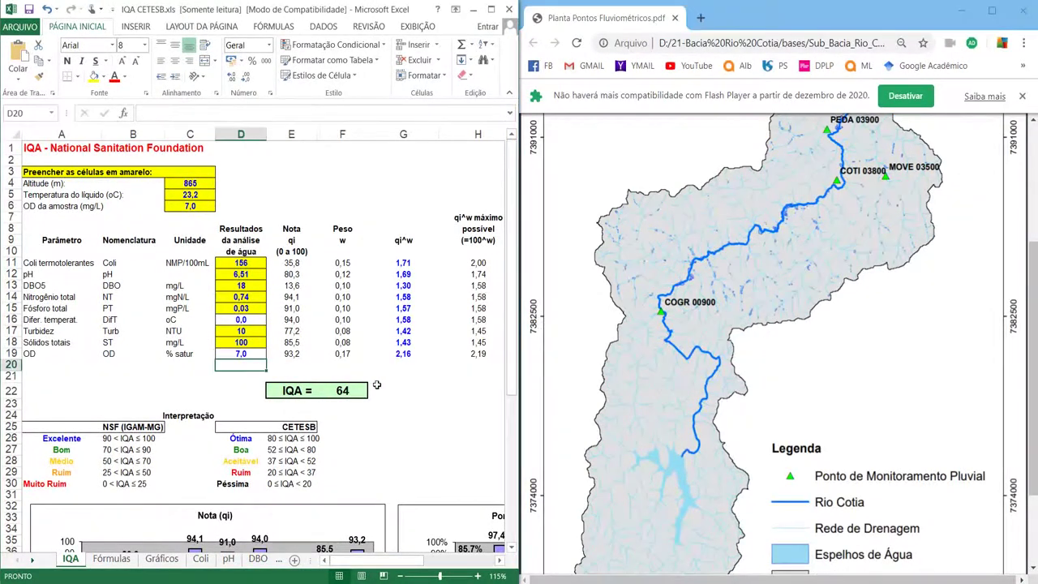
click(408, 403)
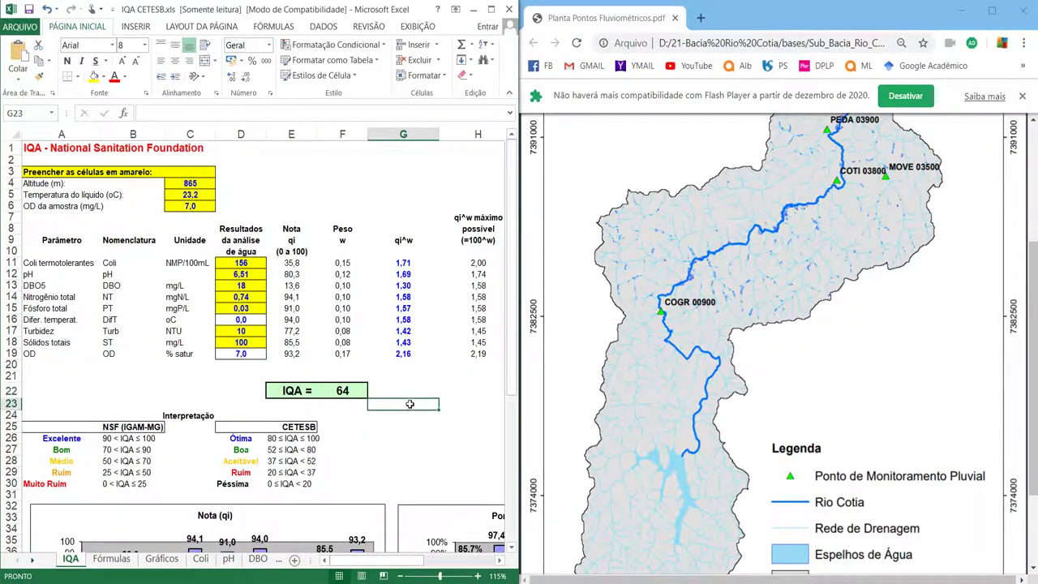
text(iqa)
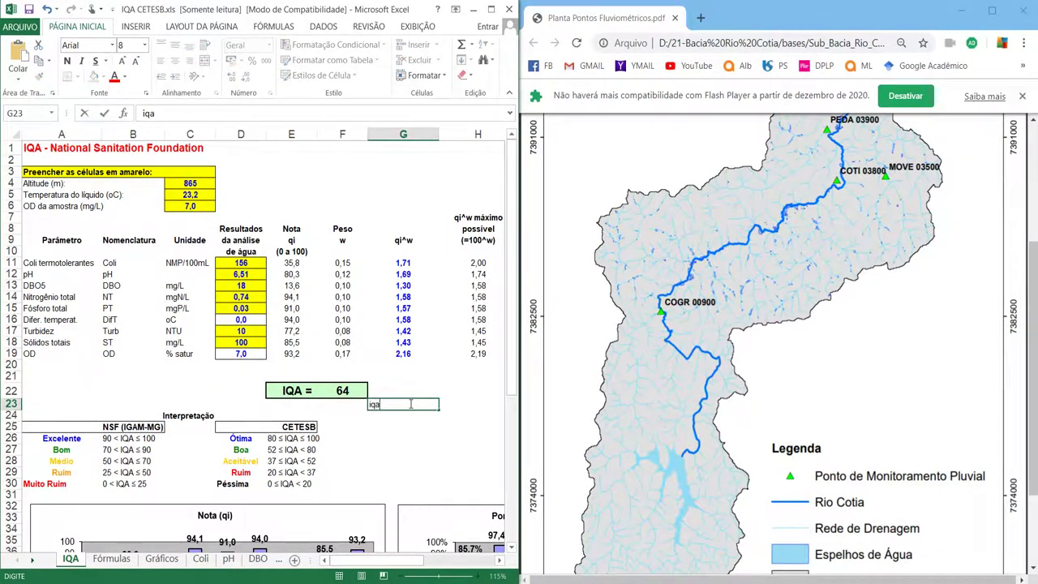
text( 64 cogr 00900)
key(Return)
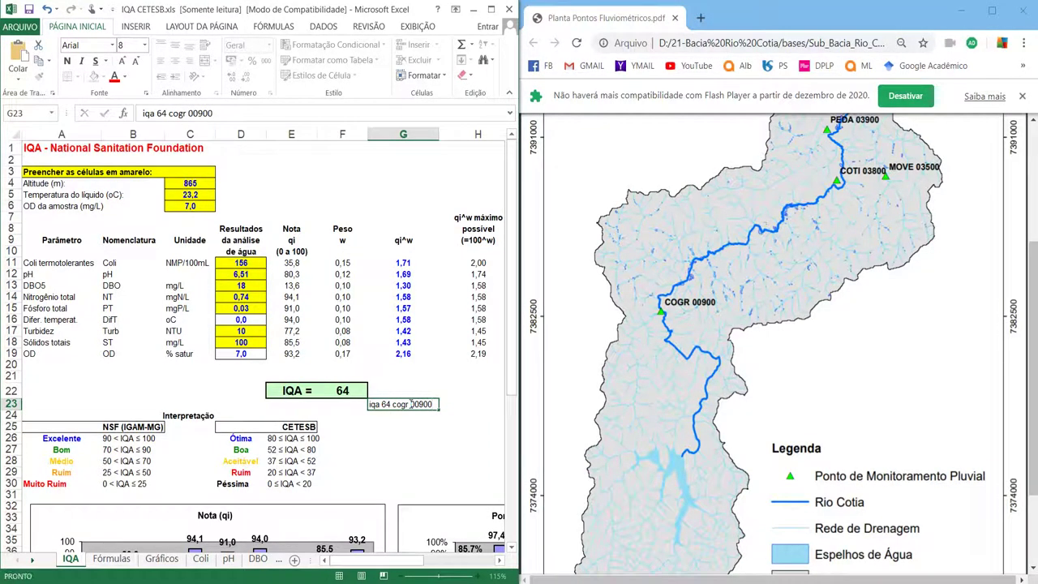
click(410, 404)
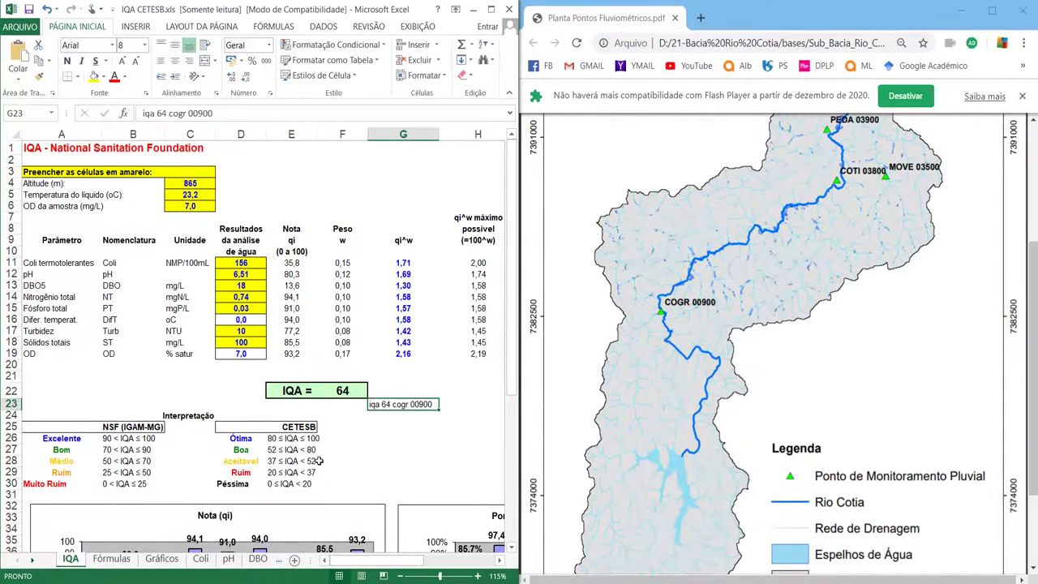
Close the COGR00900 report, RelatorioQualidadeAguasSuperficiais (4).xlsx, without saving its changes
click(924, 214)
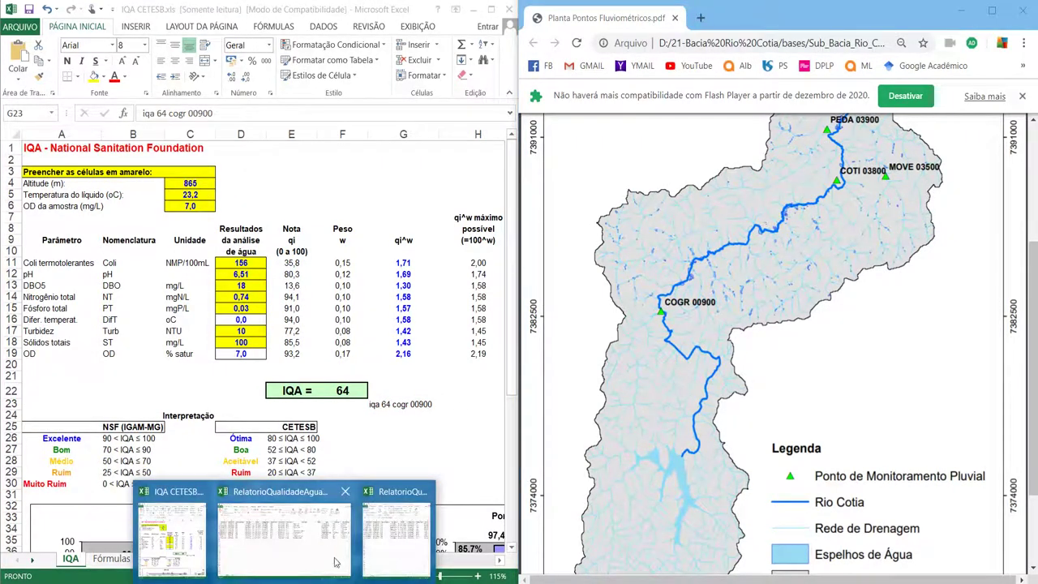
click(391, 541)
click(703, 347)
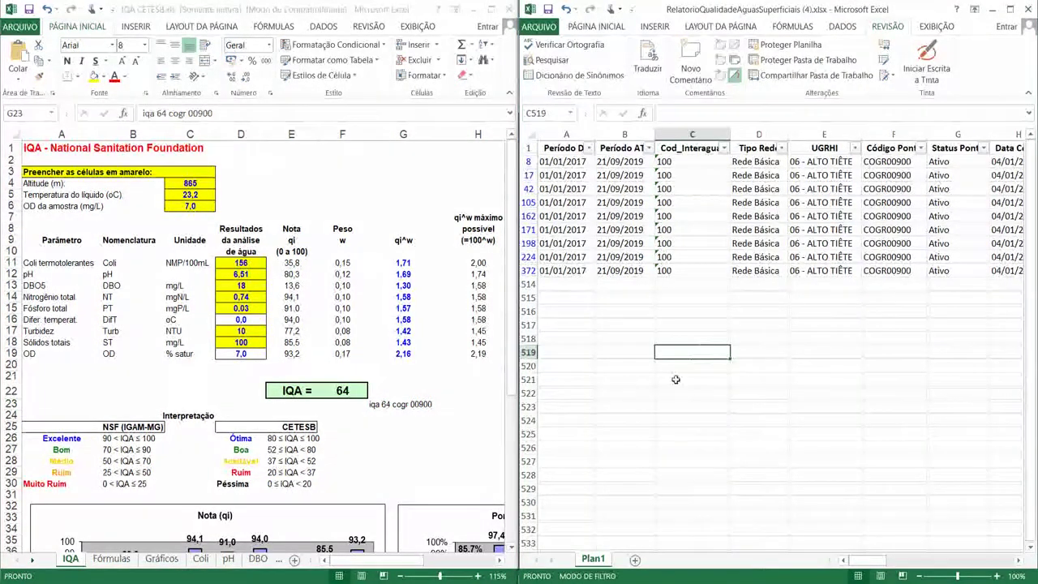
click(1026, 8)
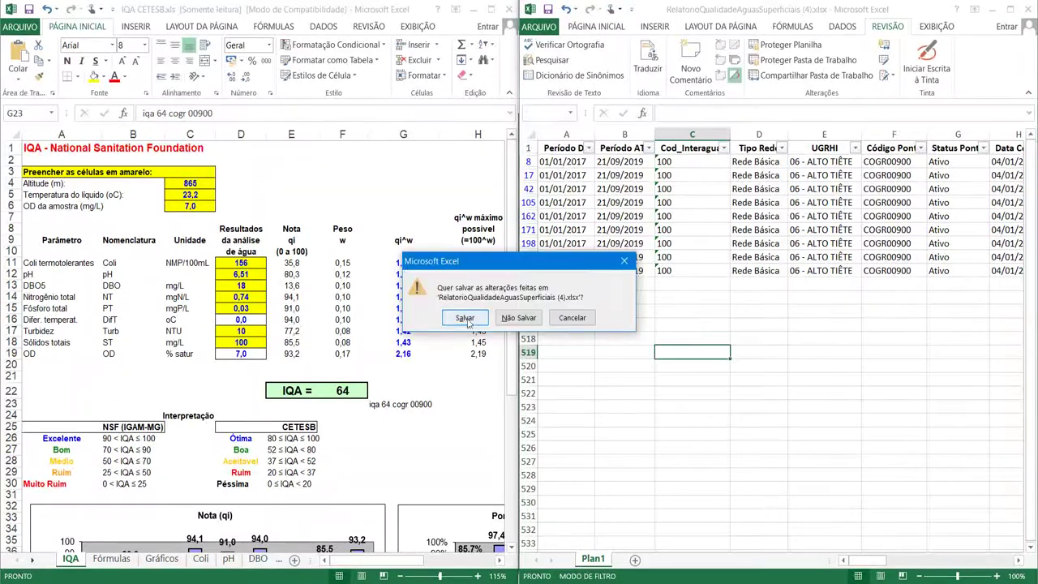
click(518, 318)
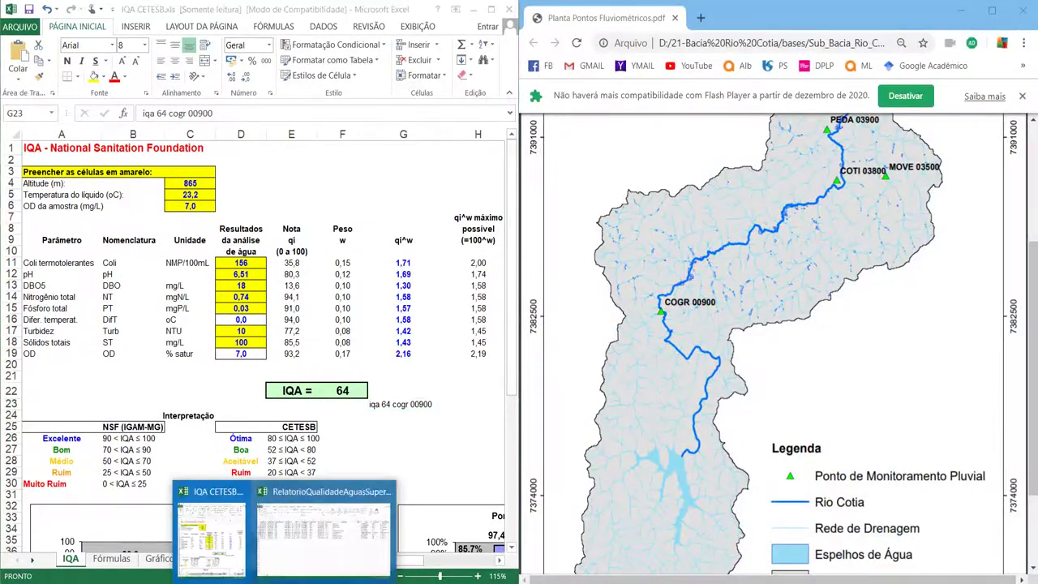
Switch to the COTI03900 report, RelatorioQualidadeAguasSuperficiais (3).xlsx, and arrange it beside the IQA CETESB workbook
click(381, 527)
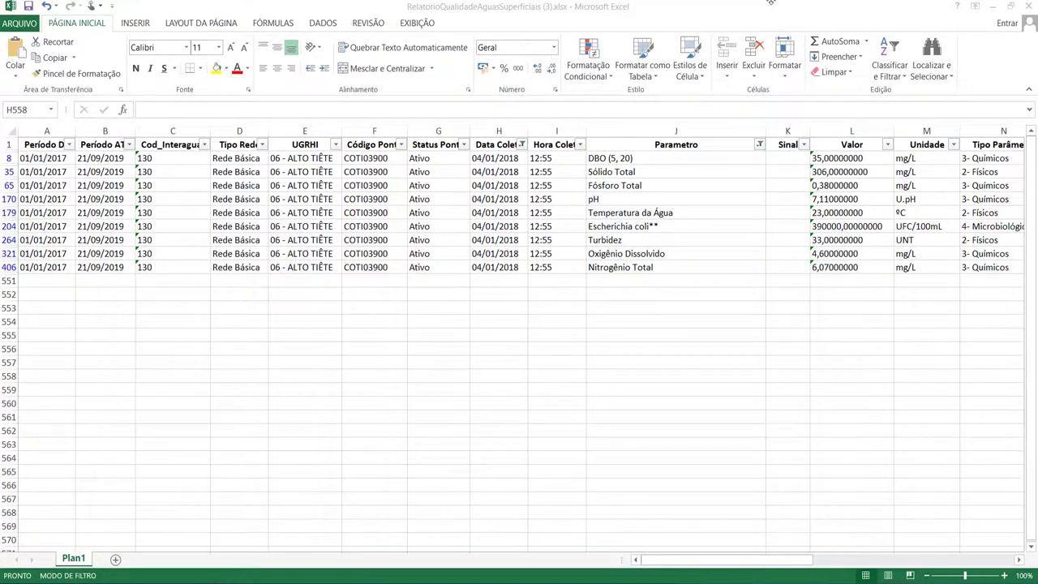
drag(732, 28, 957, 8)
click(610, 297)
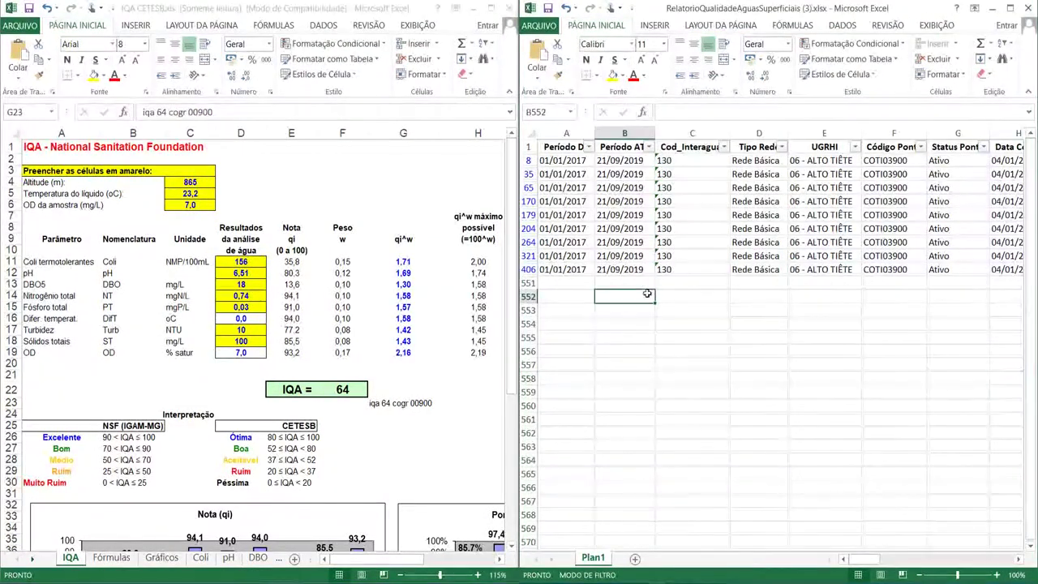
click(849, 203)
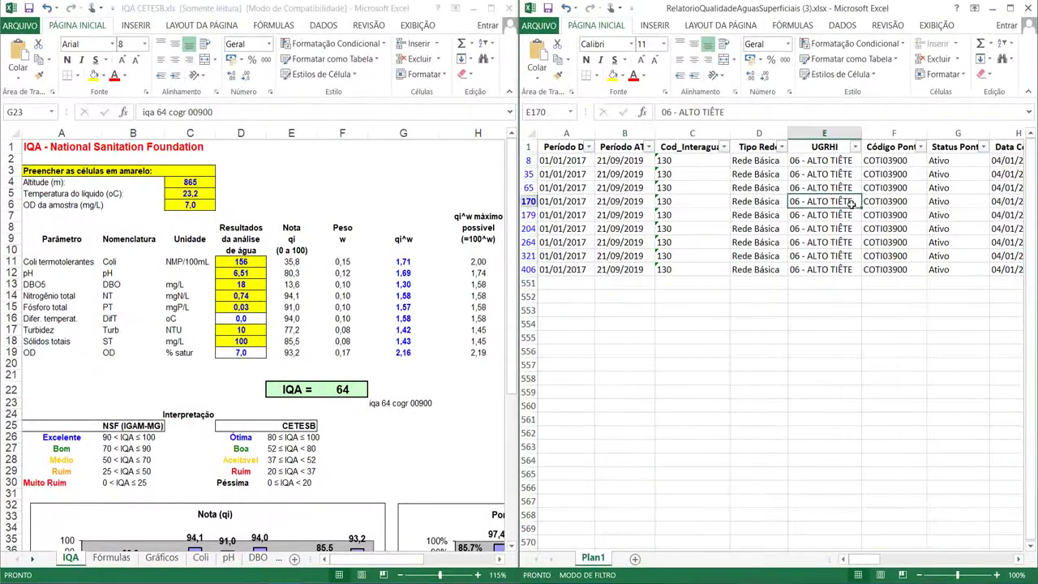
Set the altitude in cell C4 to 730 m from the COTI03900 report, and show that report's Parametro and Valor columns
drag(864, 559, 1020, 565)
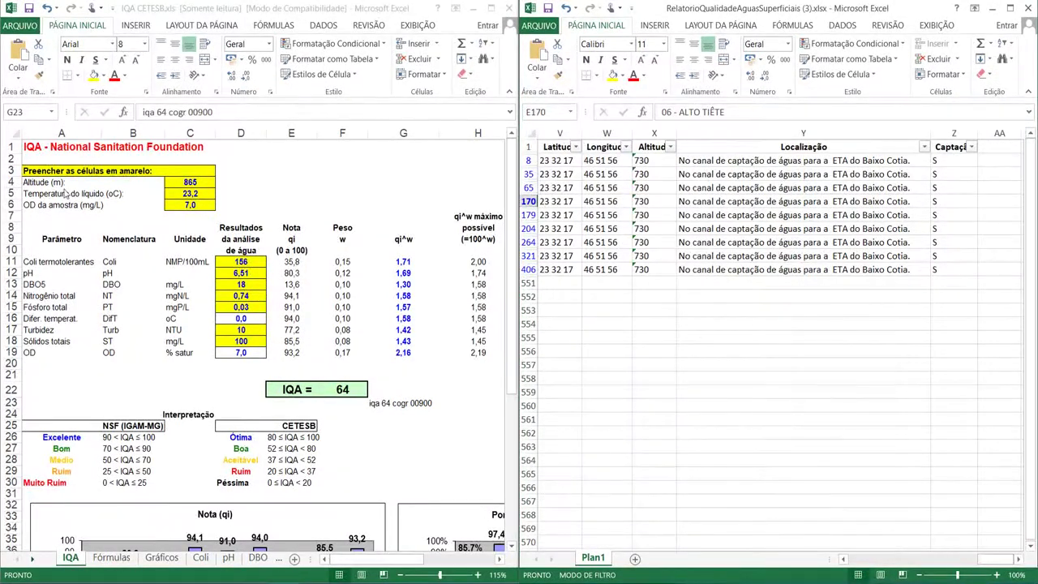
click(194, 180)
text(730)
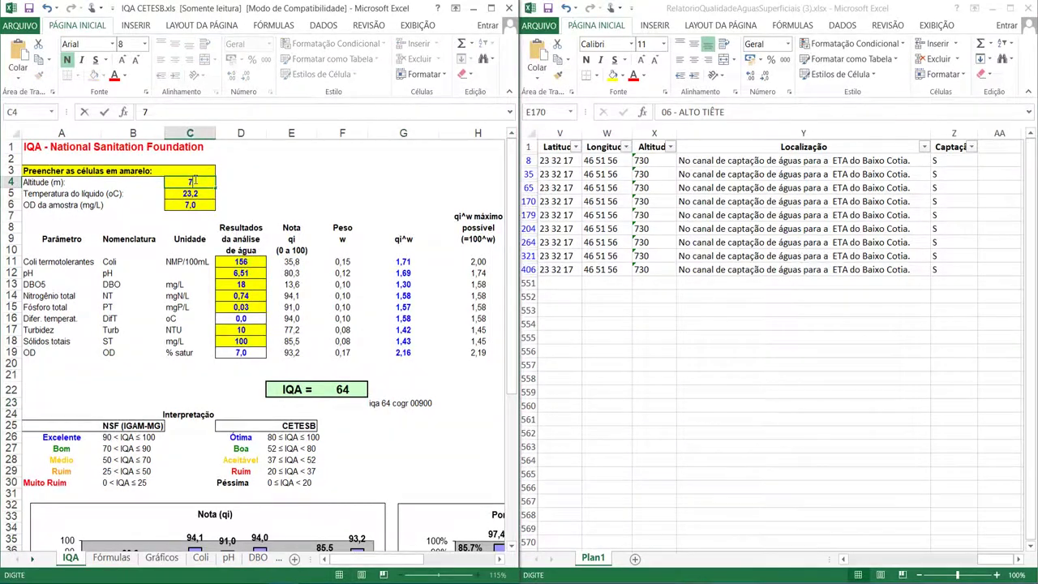
key(Return)
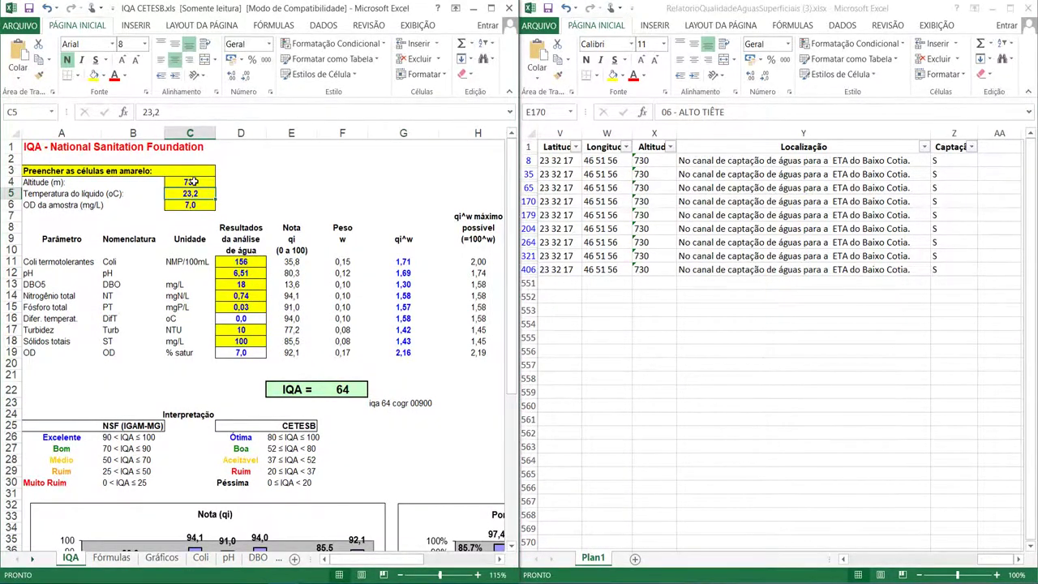
drag(985, 559, 896, 558)
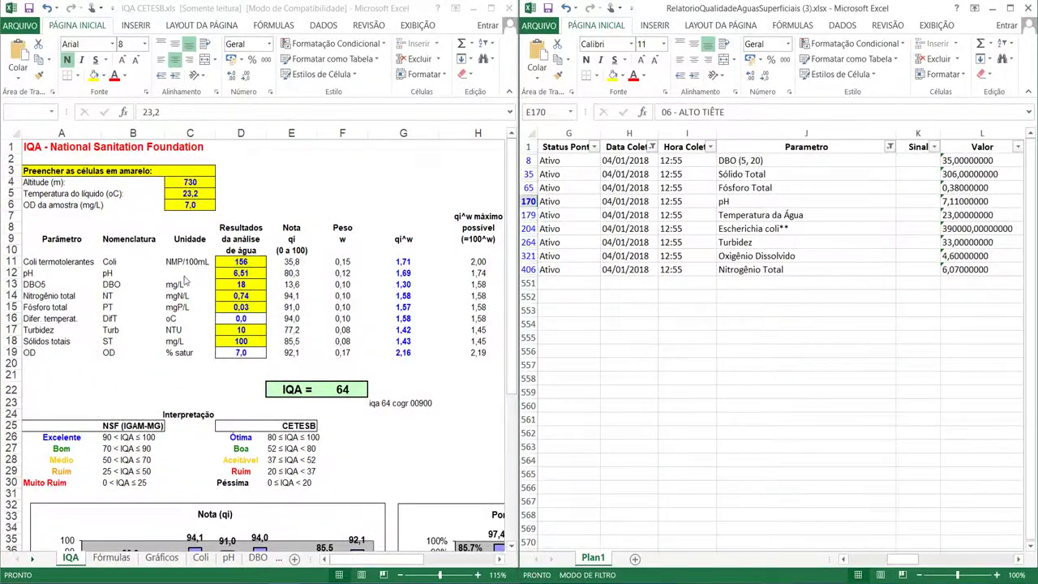
Set the liquid temperature in cell C5 to 23 °C and the sample OD in C6 to 4,6 mg/L
click(181, 193)
text(23)
key(Return)
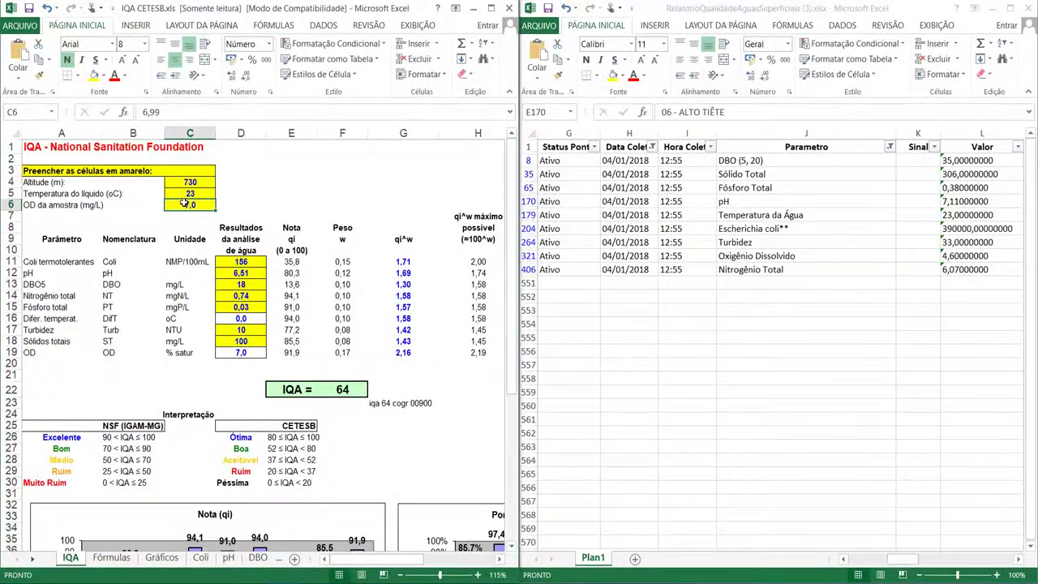
text(4,6)
key(Return)
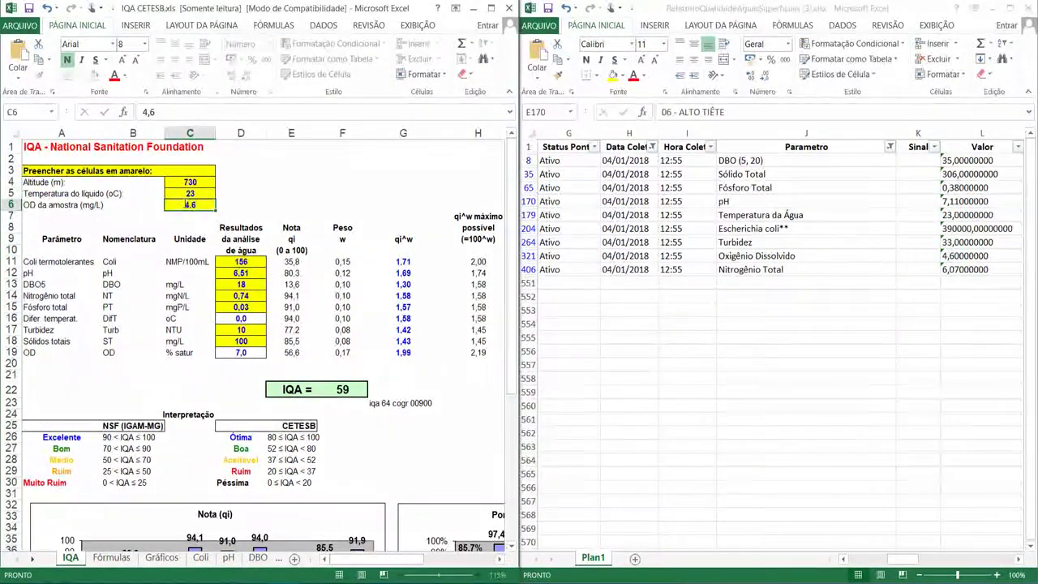
Set the thermotolerant coliforms result in cell D11 to 39000 and the pH in D12 to 7,11
click(245, 261)
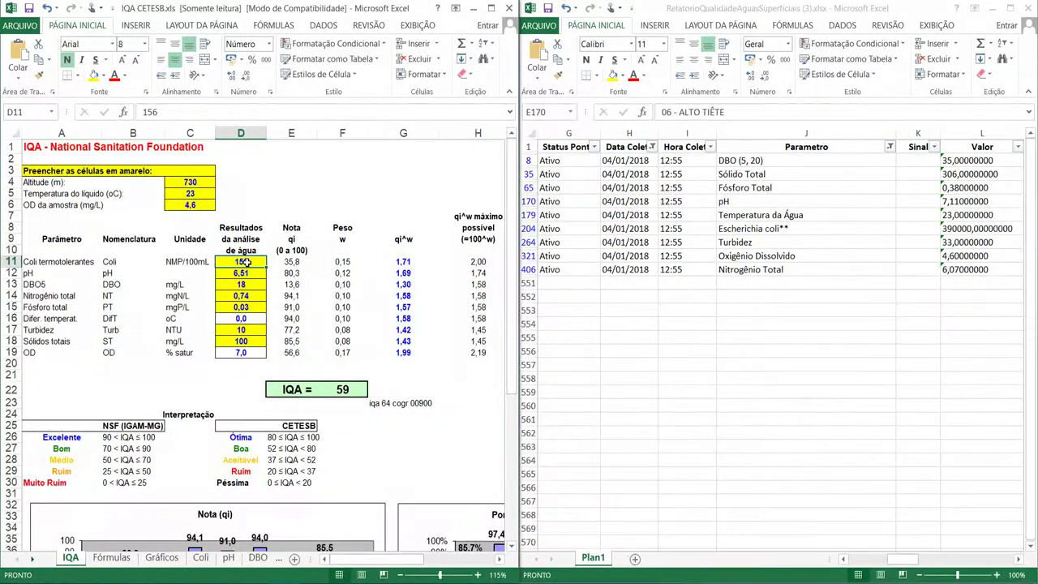
text(39000)
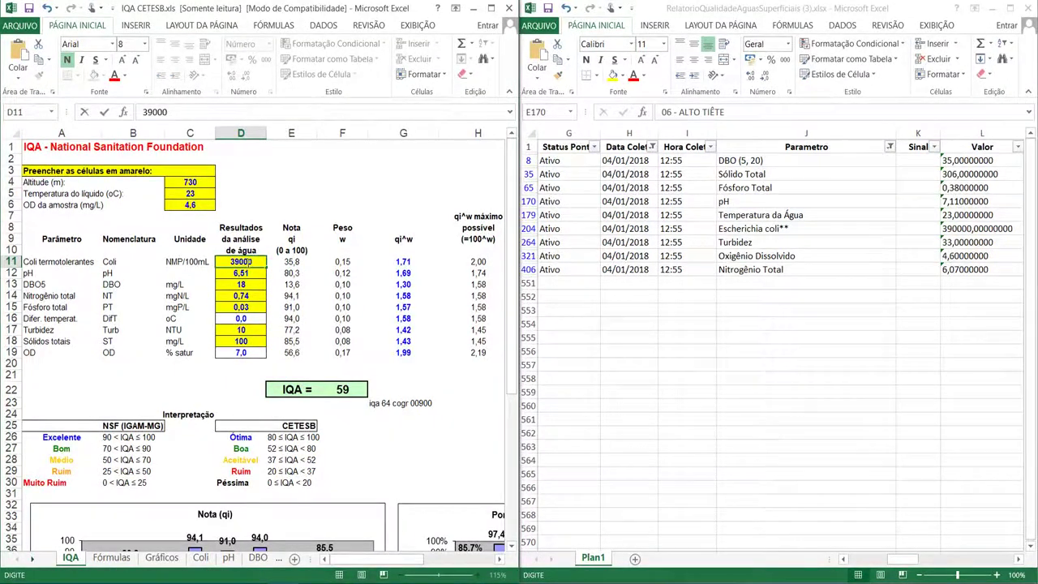
key(Return)
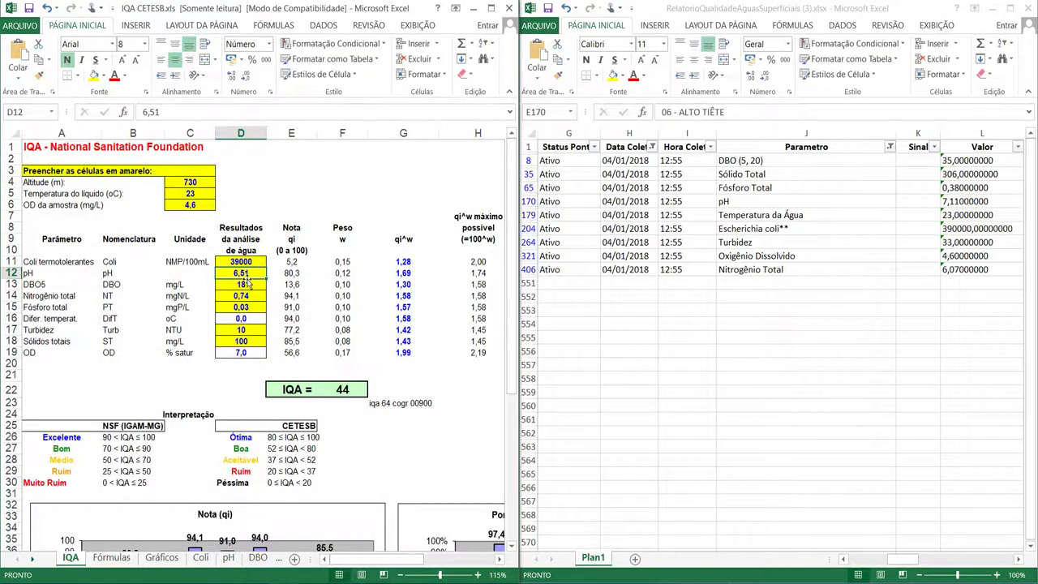
text(7,11)
key(Return)
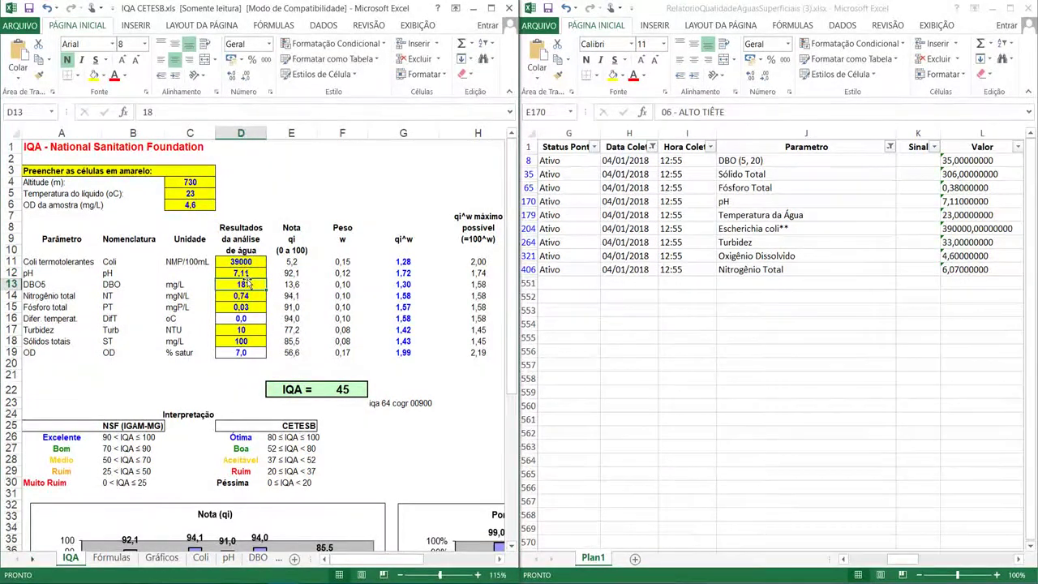
Set the DBO5 result in cell D13 to 35 mg/L from the COTI03900 report
text(6,07)
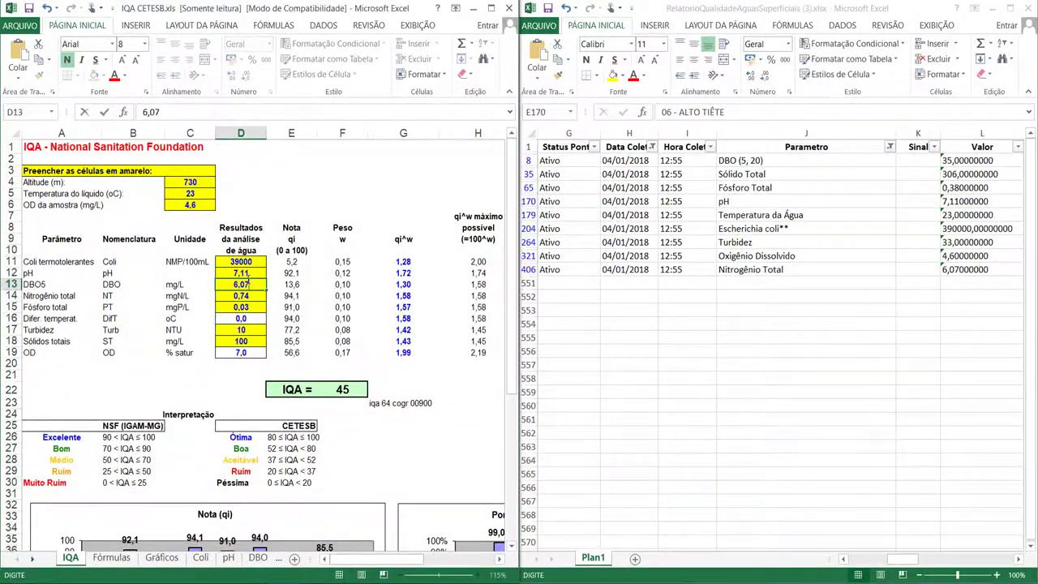
key(Return)
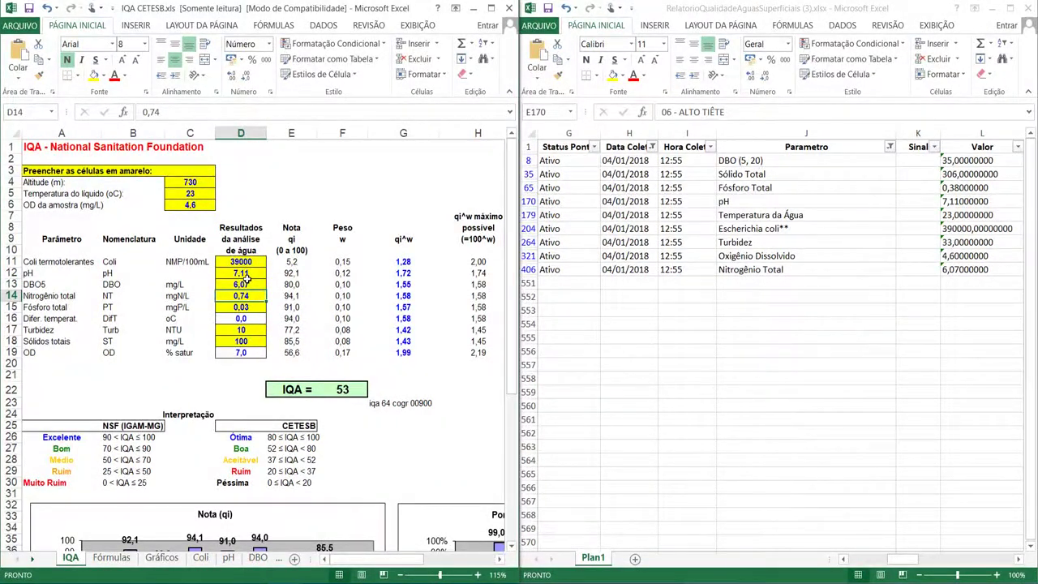
click(248, 284)
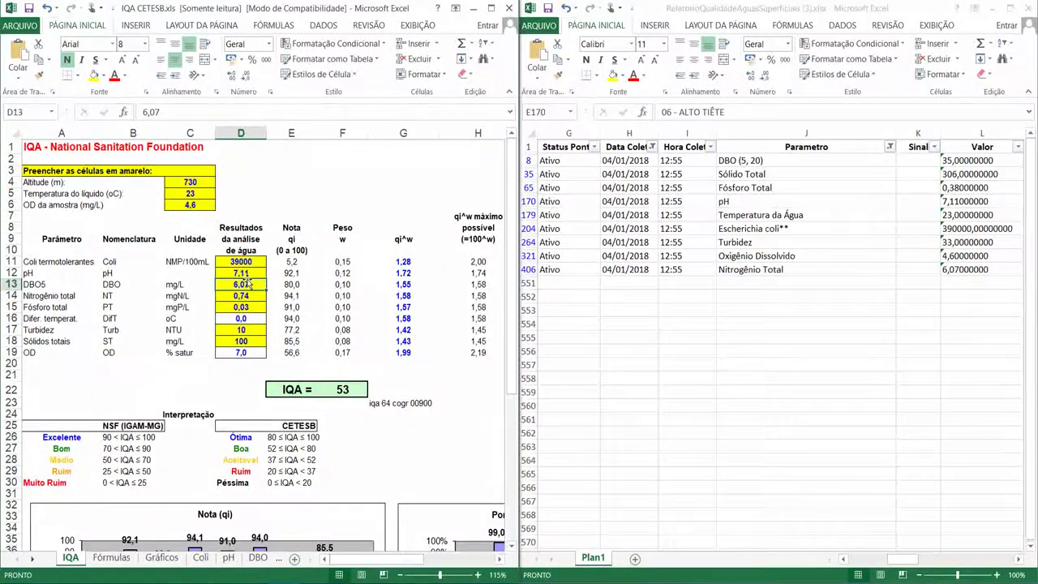
text(35)
key(Return)
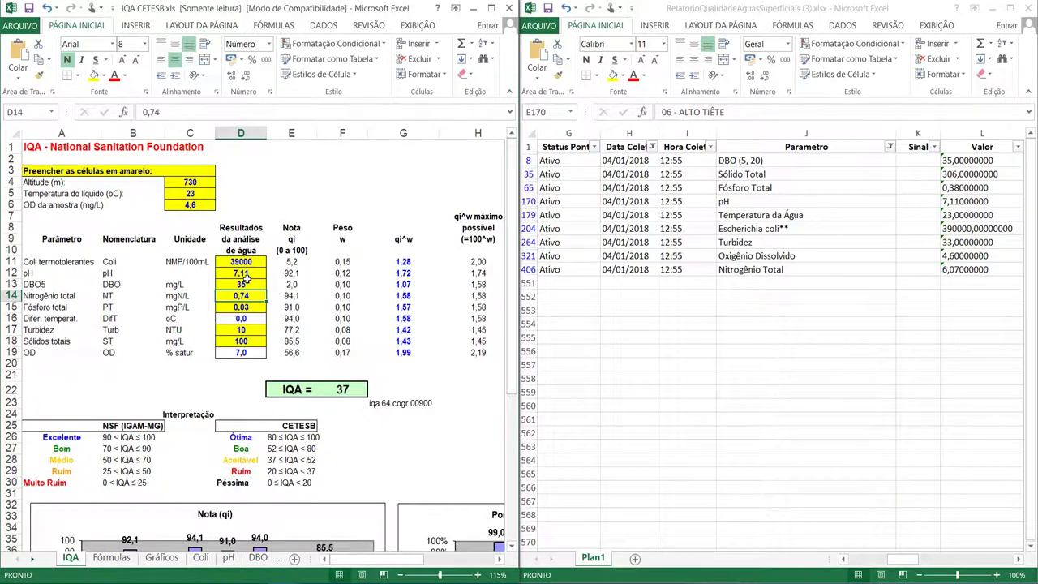
Set the total nitrogen result in cell D14 to 6,07 and total phosphorus in D15 to 0,38
text(6,07)
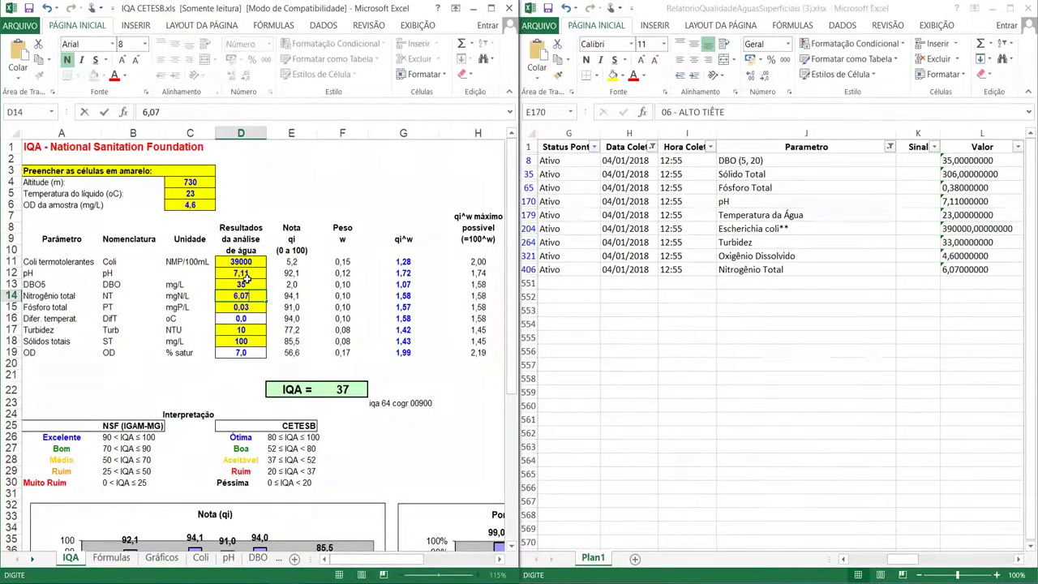
key(Return)
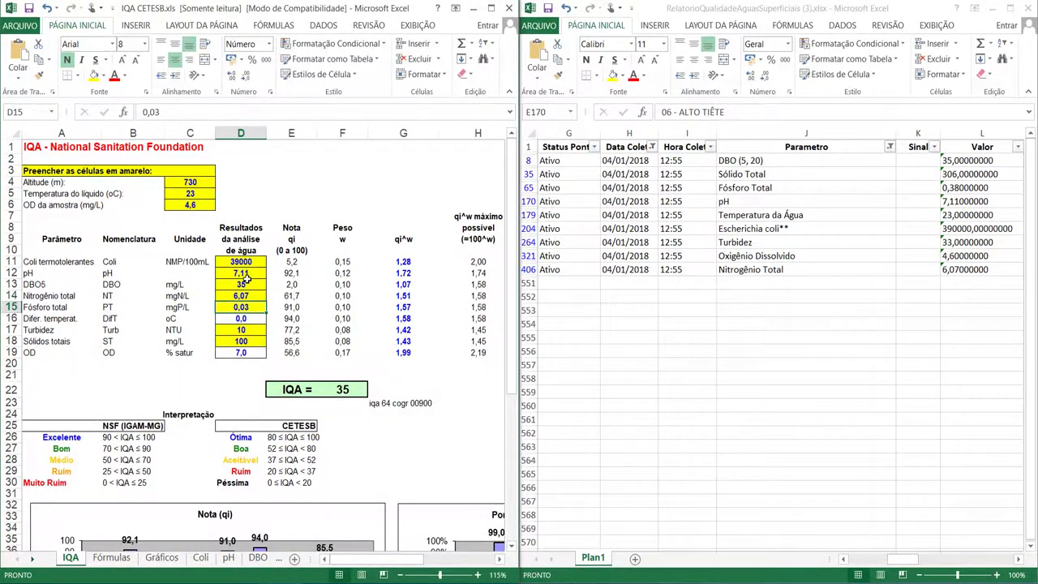
text(0,3)
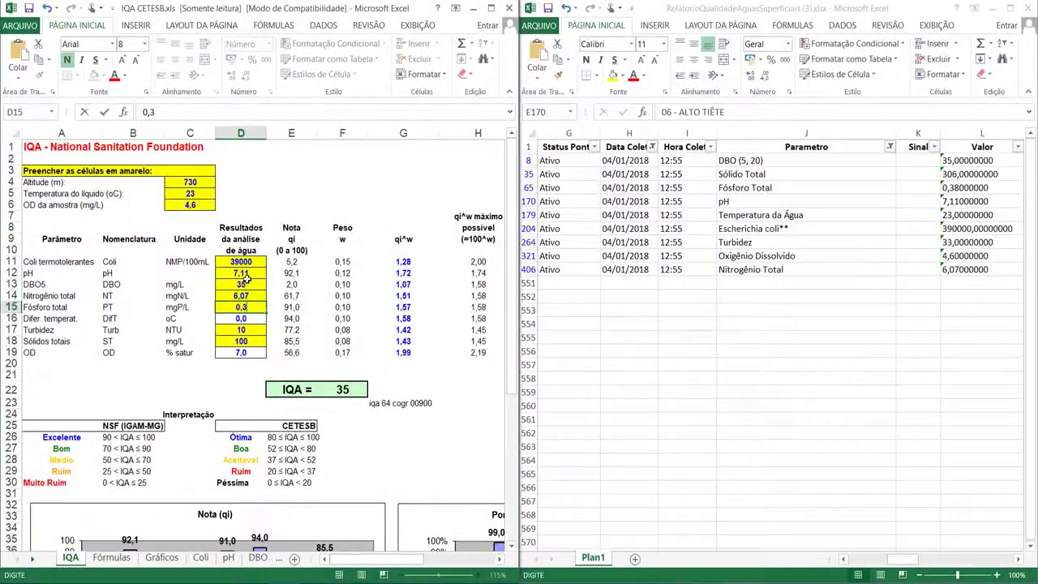
text(8)
key(Return)
key(Return)
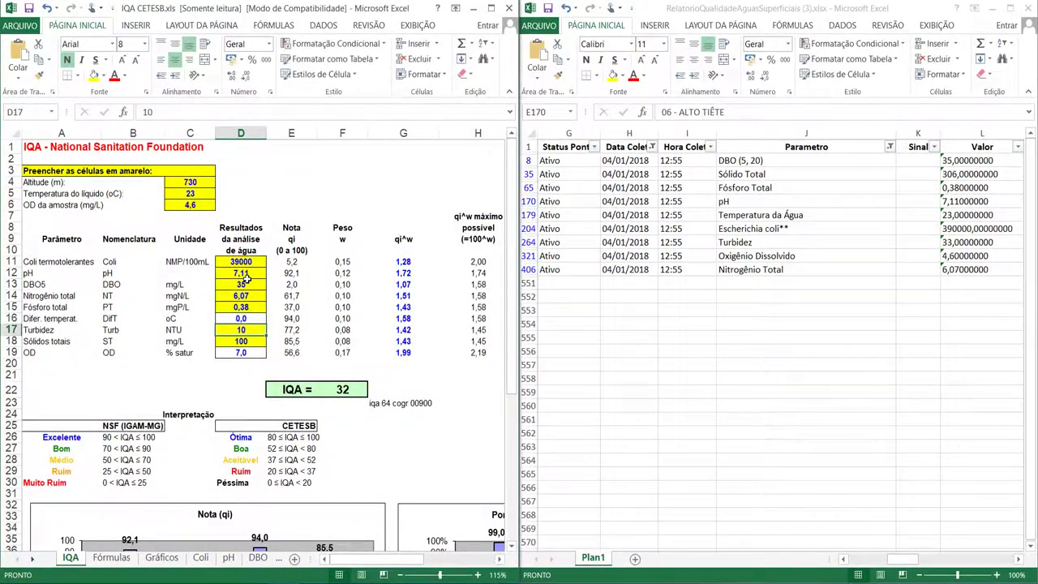
Set the turbidity result in cell D17 to 33 NTU and total solids in D18 to 306 mg/L
text(33)
key(Return)
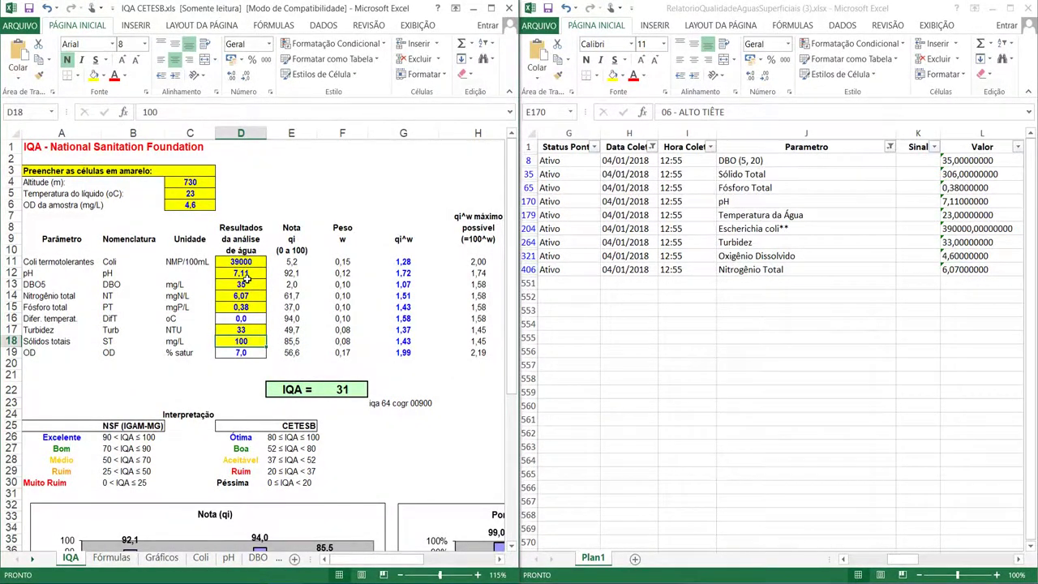
text(306)
key(Return)
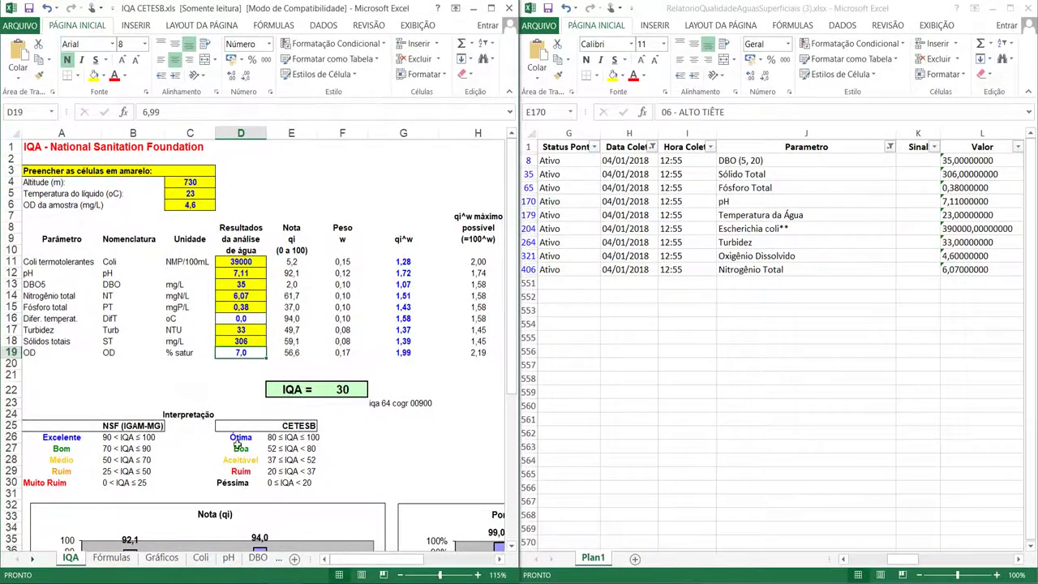
Note "iqa 30 coti 03900" in cell G24, below the COGR00900 note
click(383, 412)
text(iq)
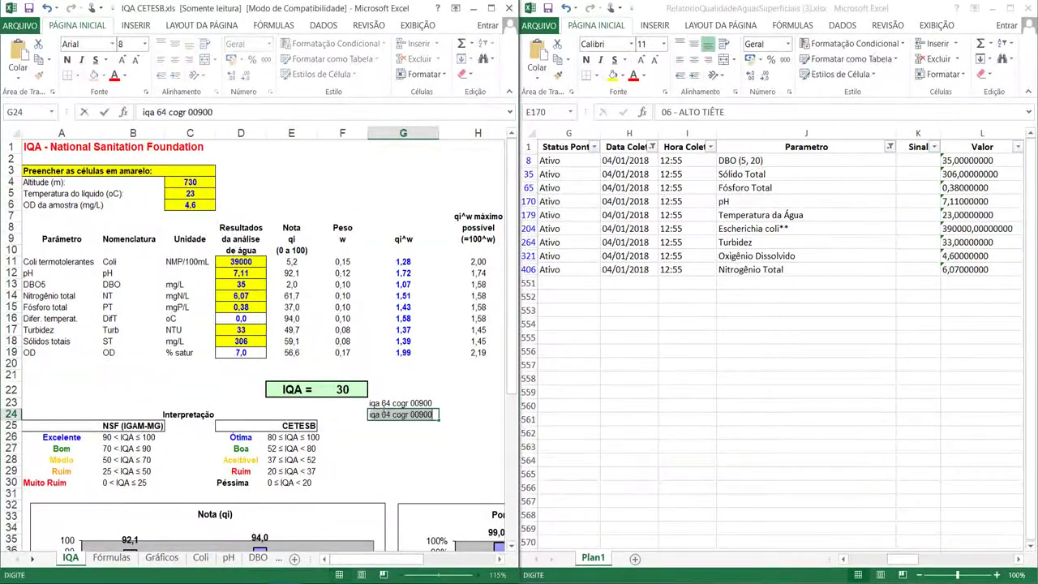
text(q)
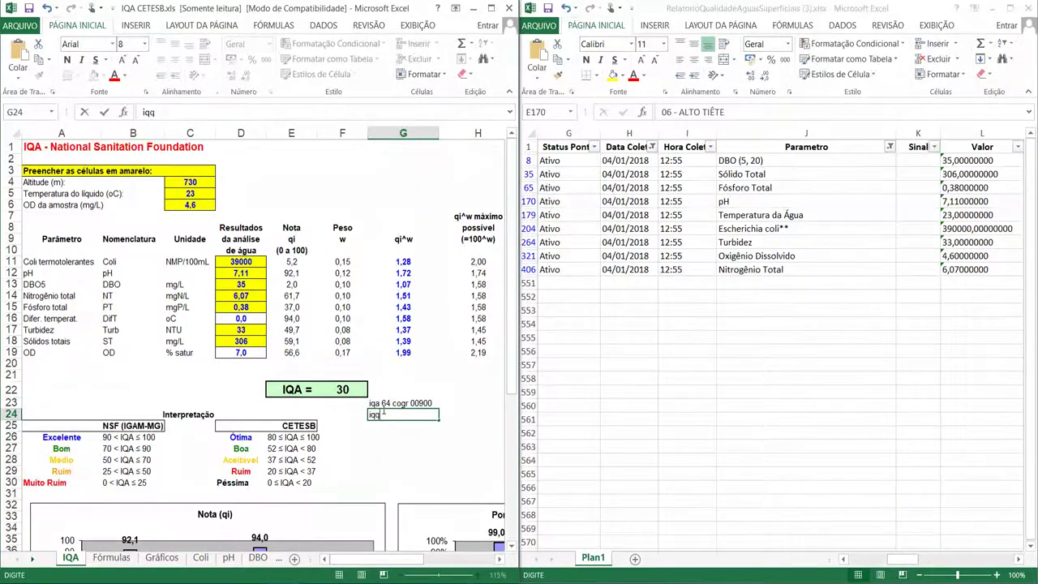
text(a)
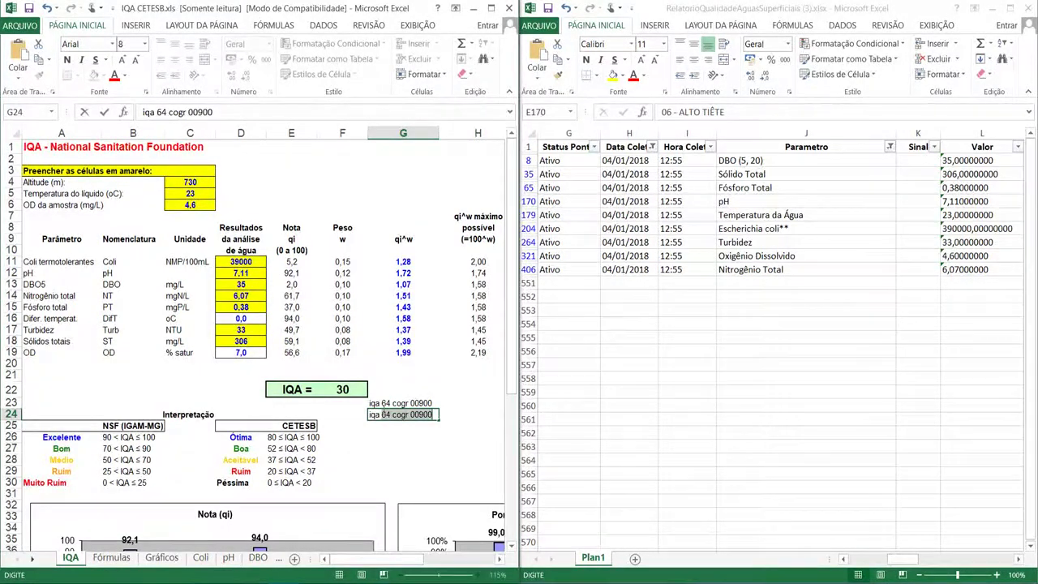
text( 30)
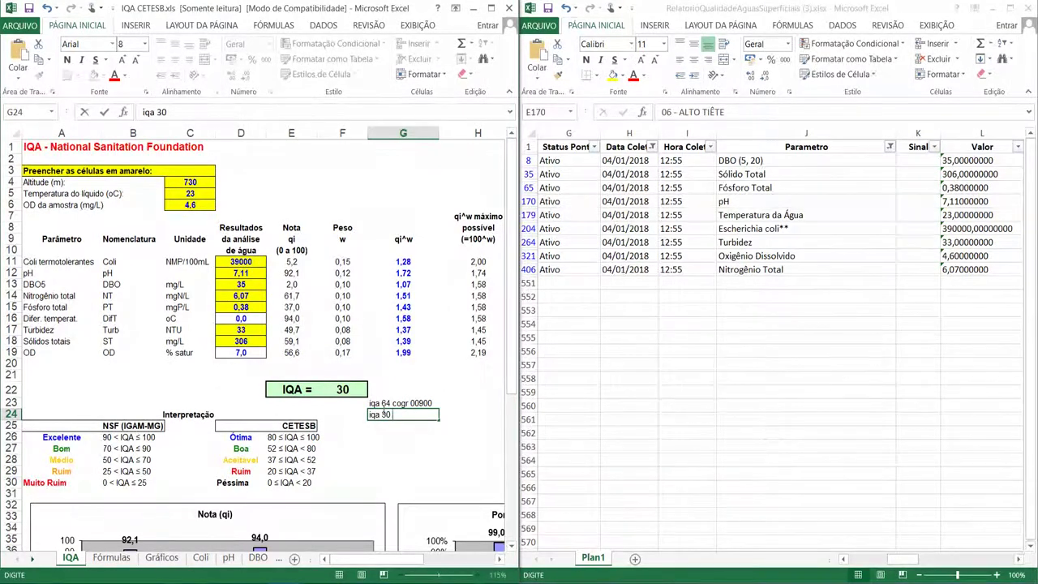
text(ti 00)
key(BackSpace)
text(3900)
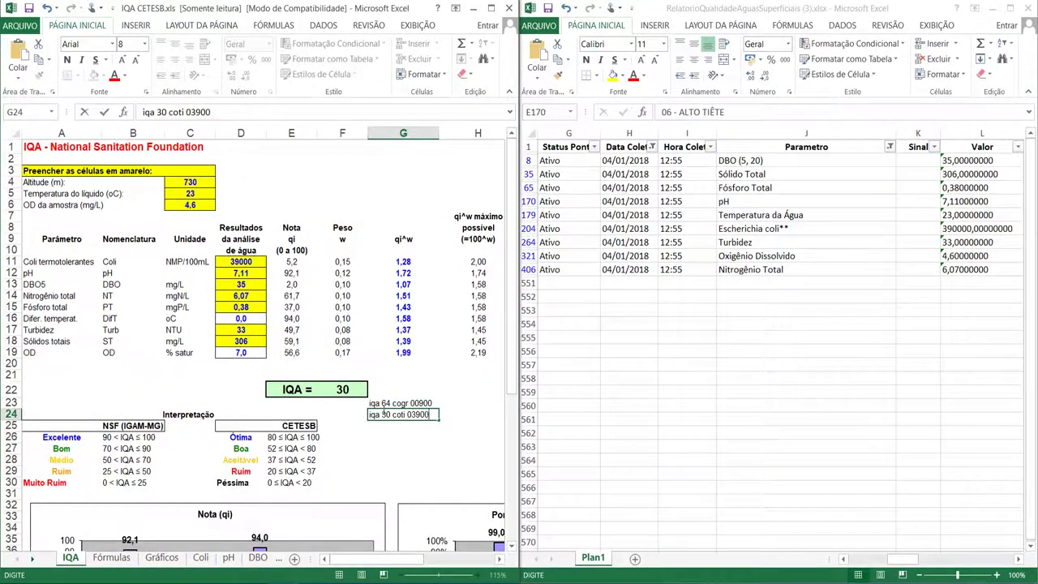
key(Return)
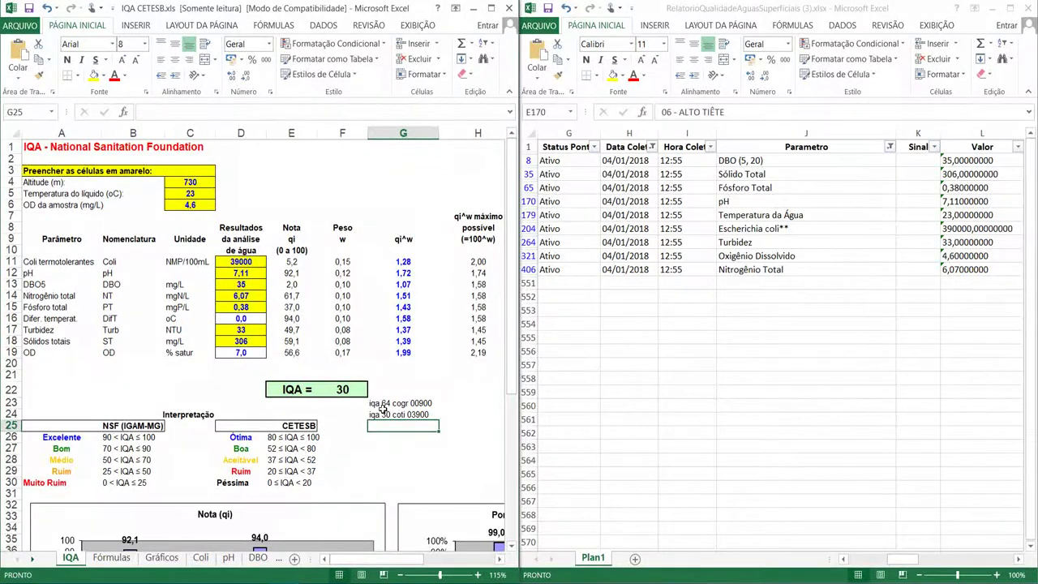
click(388, 403)
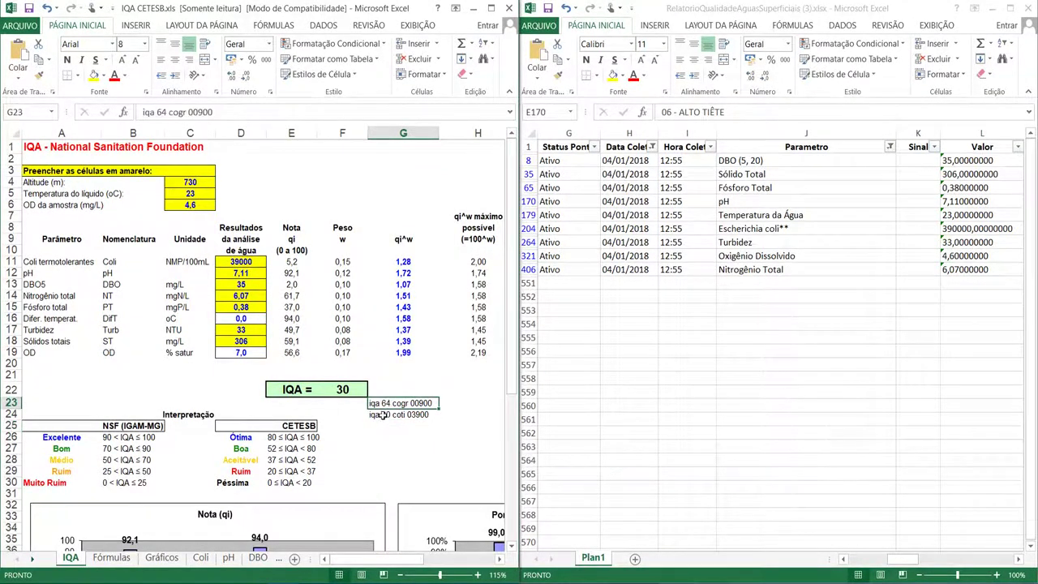
click(379, 416)
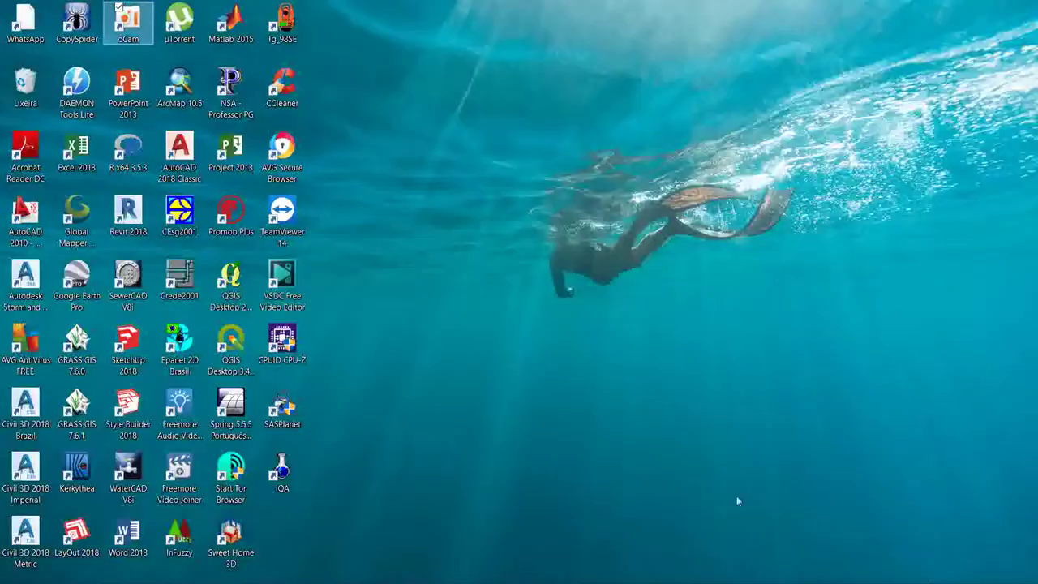
Launch the IQA program (IQAData 2015) from the desktop to reach its login form
double_click(280, 468)
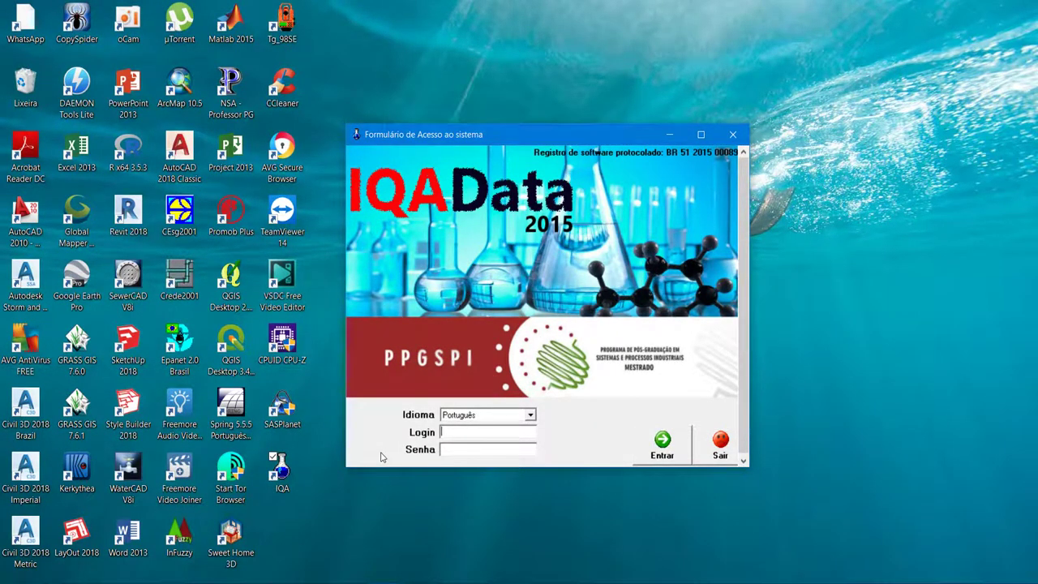
mouse_move(318, 583)
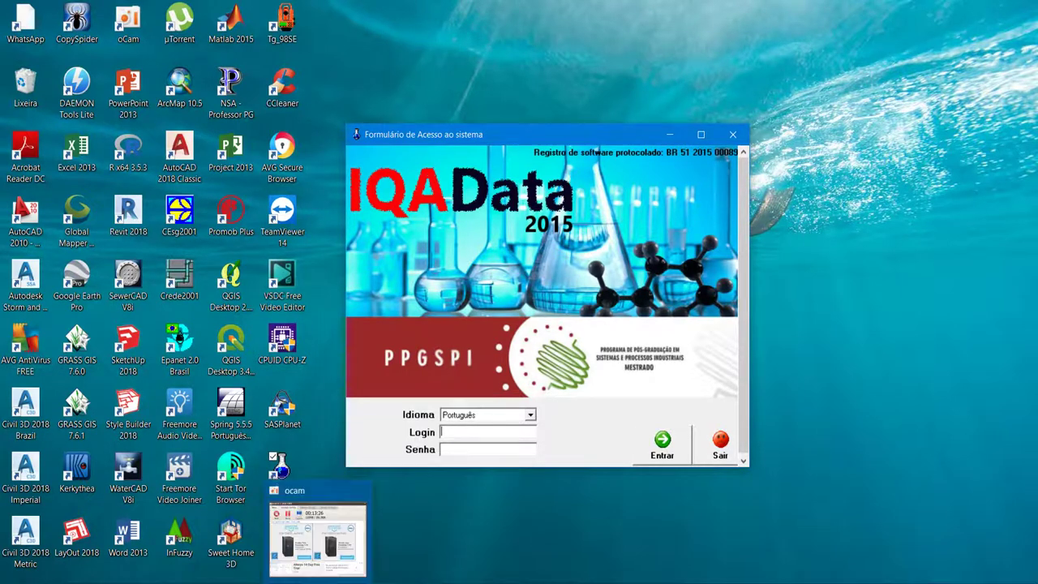
click(317, 537)
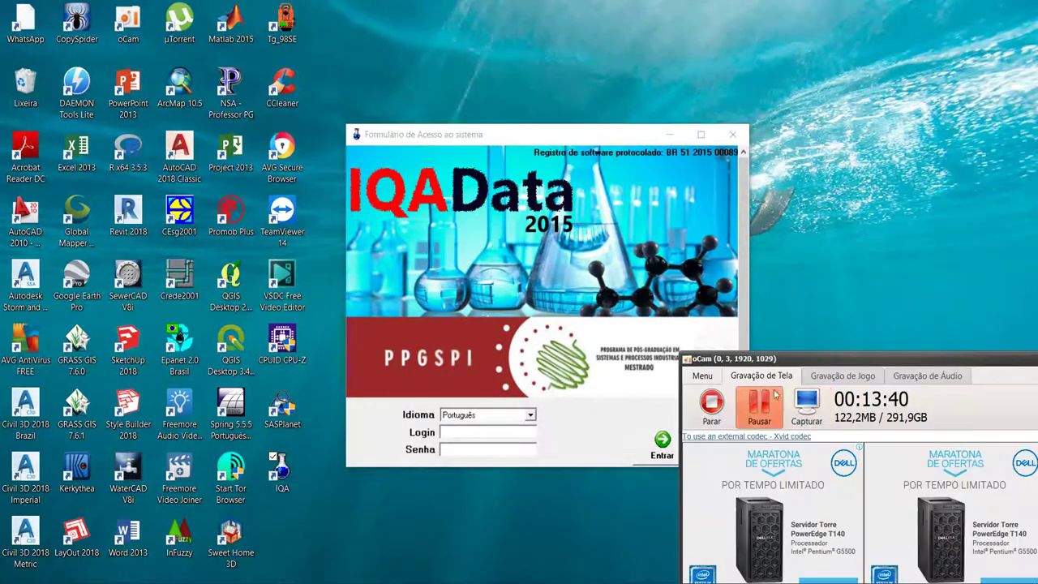